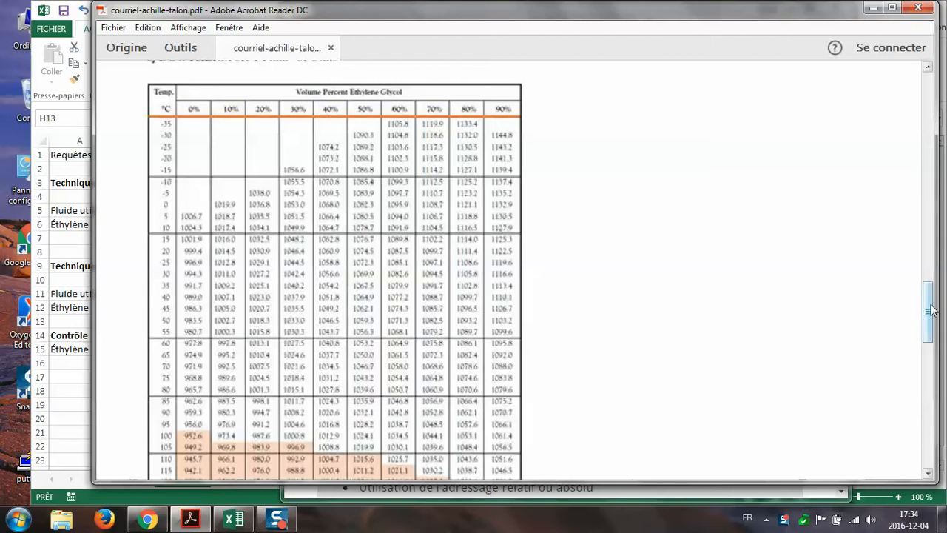
Read the emailed request in the PDF, from the three column parameters to the limitations of the RECHERCHEV method.
{"action": "left_click_drag", "start_coordinate": [931, 304], "coordinate": [944, 183]}
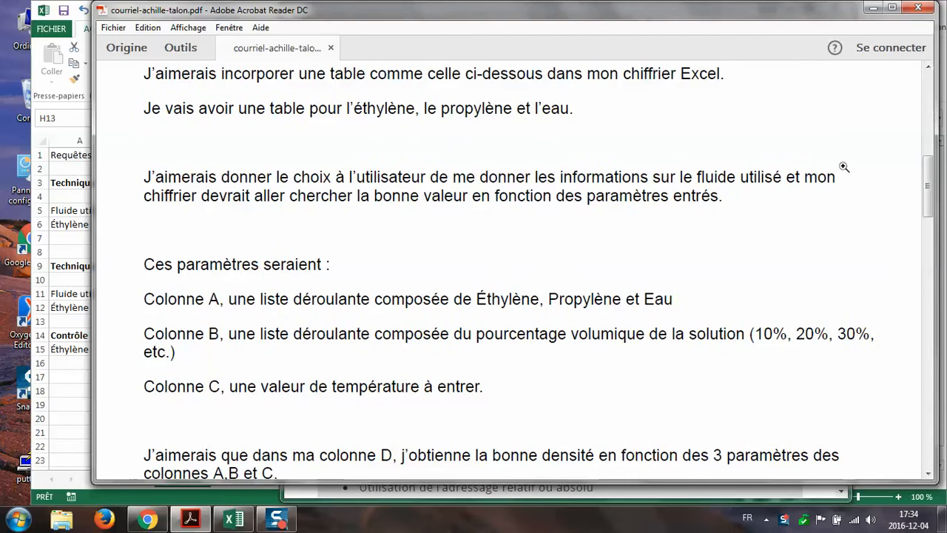
{"action": "left_click_drag", "start_coordinate": [930, 194], "coordinate": [930, 226]}
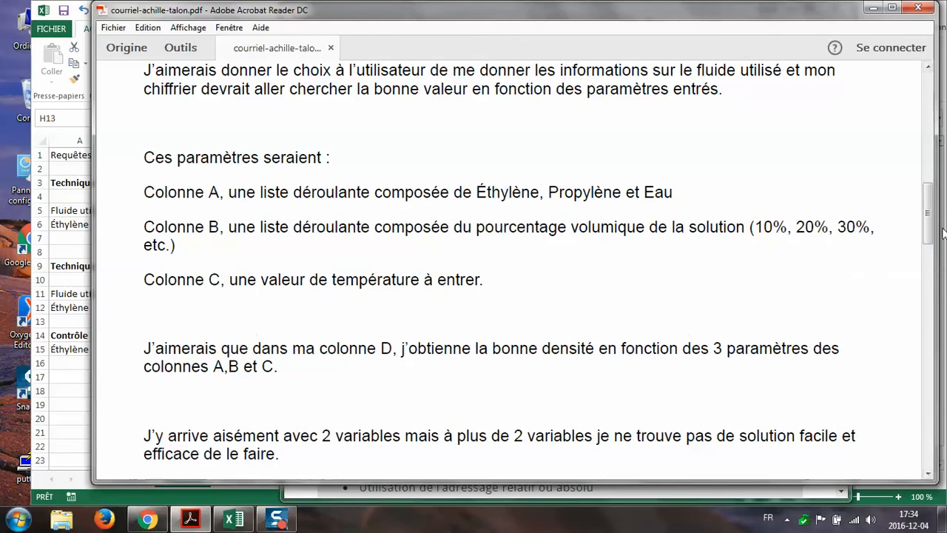
{"action": "scroll", "coordinate": [931, 226], "scroll_direction": "down", "scroll_amount": 2}
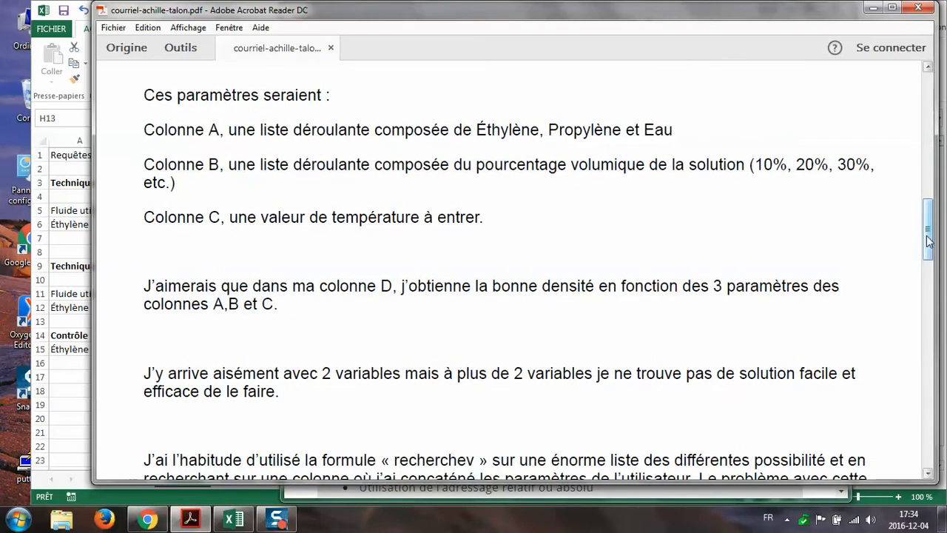
{"action": "left_click_drag", "start_coordinate": [930, 241], "coordinate": [932, 237]}
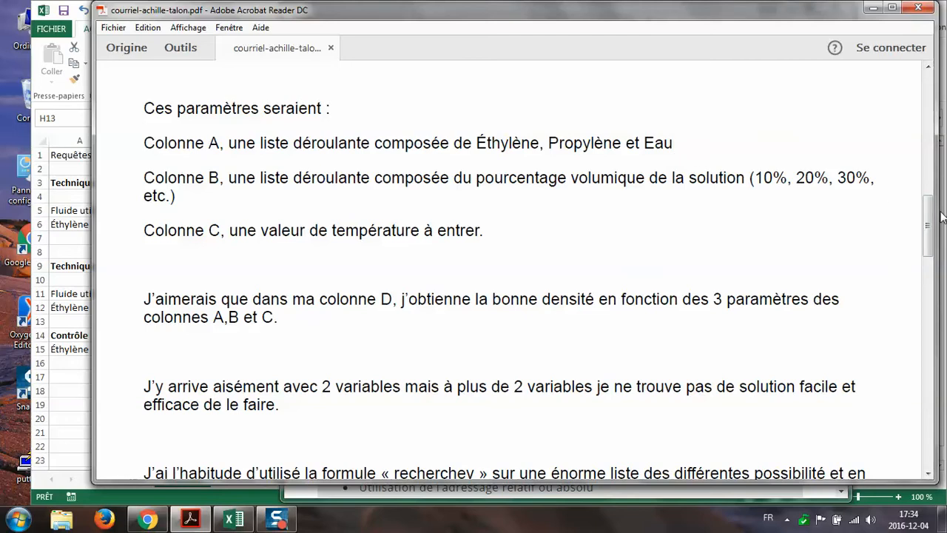
{"action": "left_click_drag", "start_coordinate": [930, 222], "coordinate": [930, 252]}
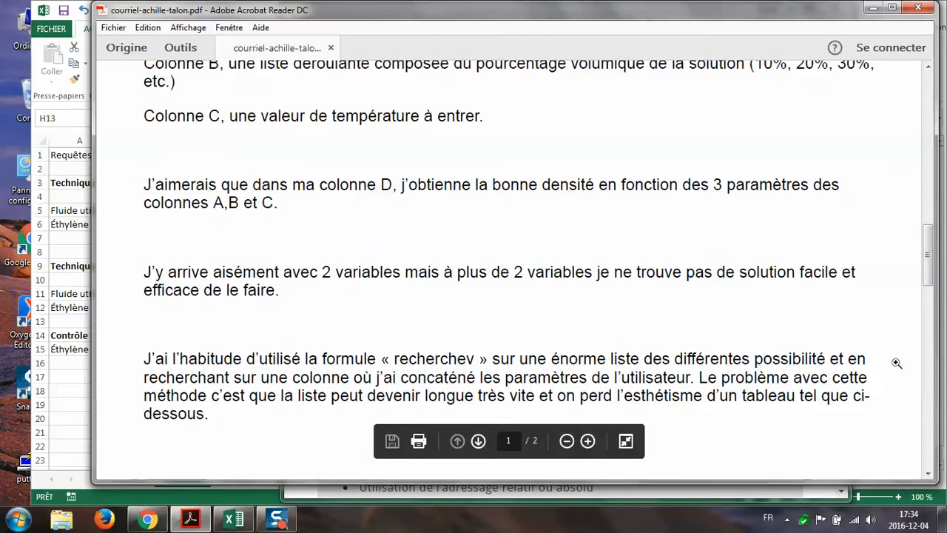
Switch to Excel to inspect the BDLIRE formula in Densité cell F6, and return to the PDF request in Acrobat Reader.
{"action": "key", "text": "alt+Tab"}
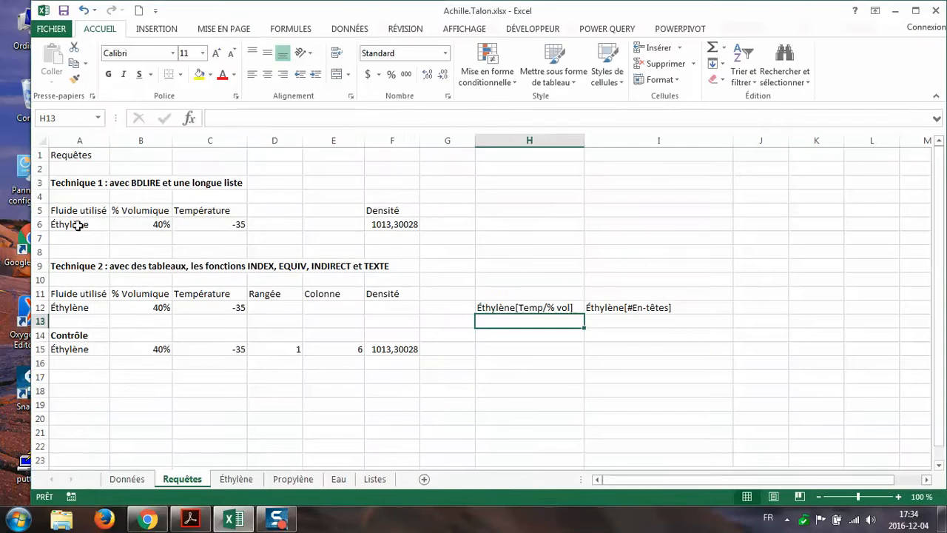
{"action": "left_click", "coordinate": [389, 225]}
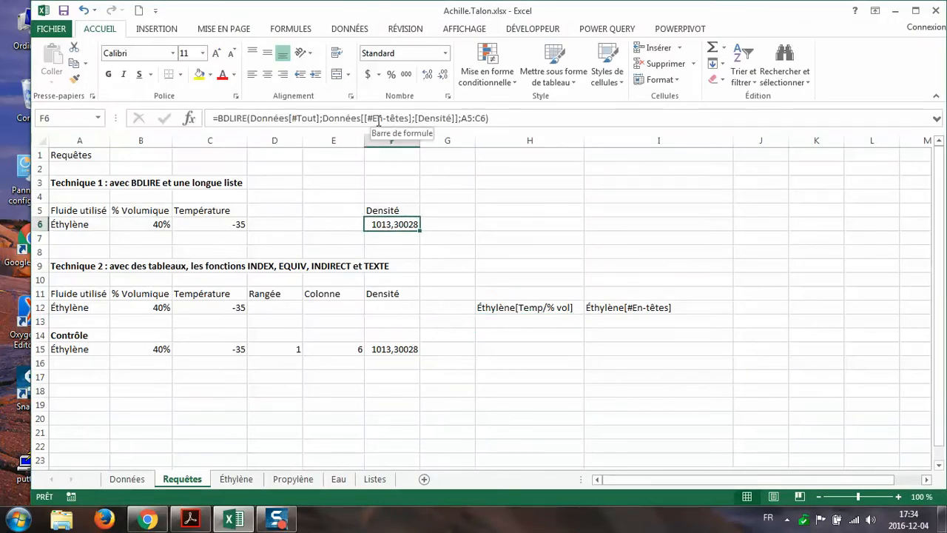
{"action": "left_click", "coordinate": [191, 518]}
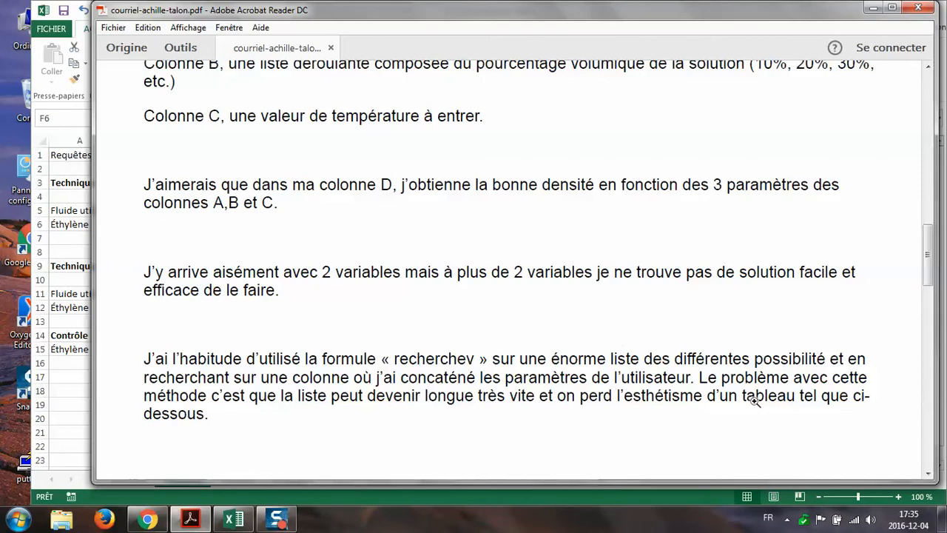
Switch to Chrome and review the lookup and text functions covered by the "Excel avancé : formules et fonctions" course.
{"action": "left_click", "coordinate": [137, 526]}
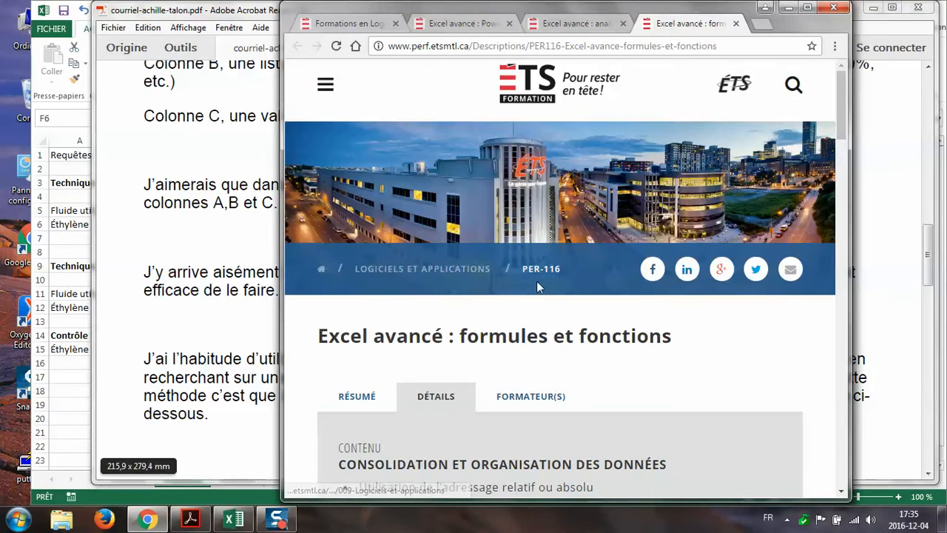
{"action": "scroll", "coordinate": [836, 148], "scroll_direction": "down", "scroll_amount": 4}
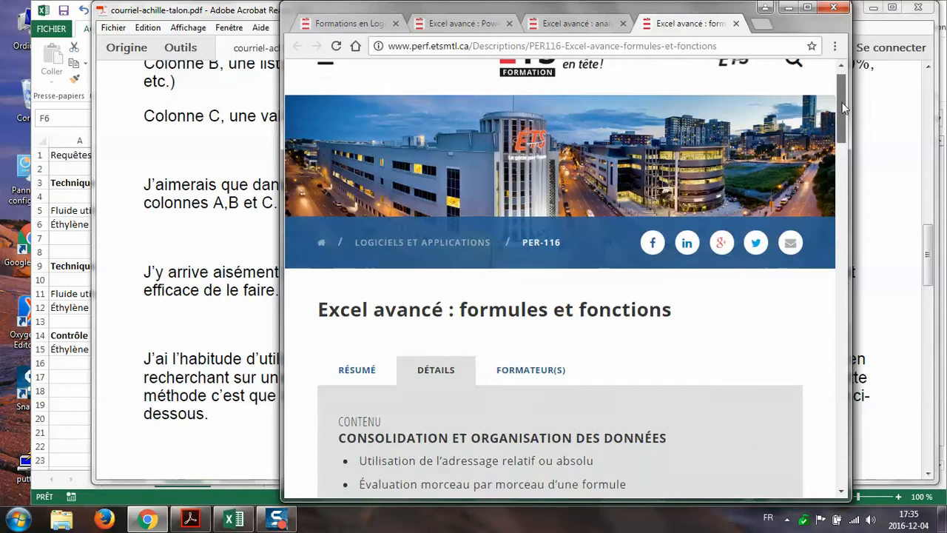
{"action": "left_click_drag", "start_coordinate": [834, 153], "coordinate": [837, 311]}
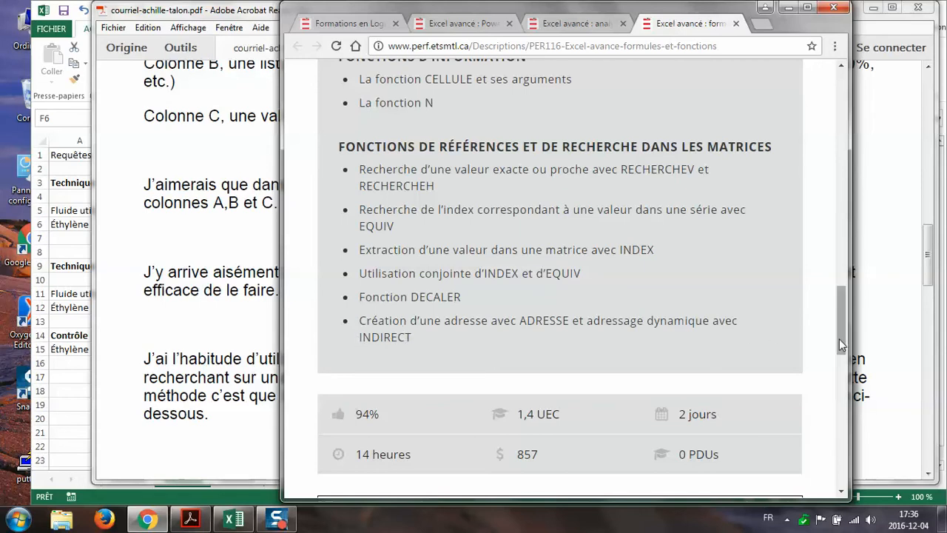
{"action": "left_click_drag", "start_coordinate": [839, 339], "coordinate": [845, 266]}
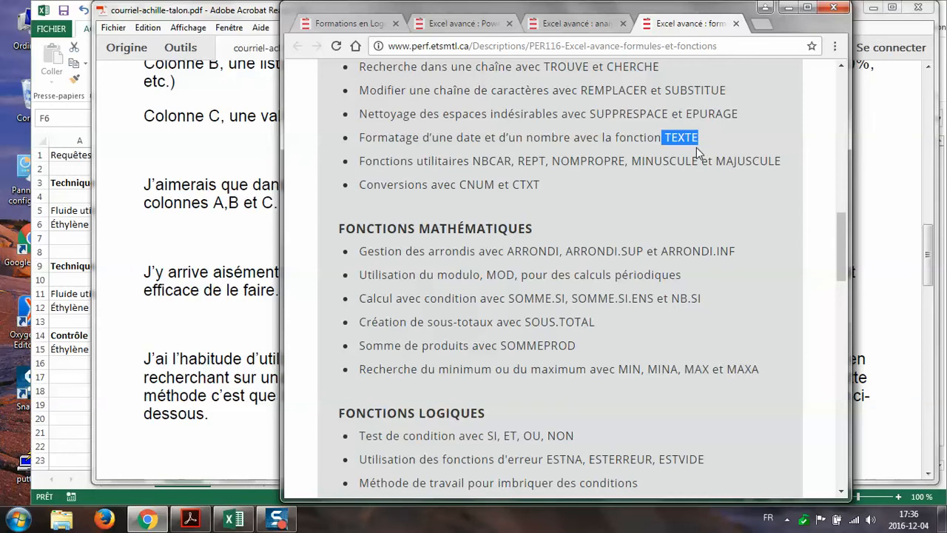
Switch to Excel and check the table names on the Éthylène, Propylène and Eau sheets.
{"action": "left_click", "coordinate": [66, 228]}
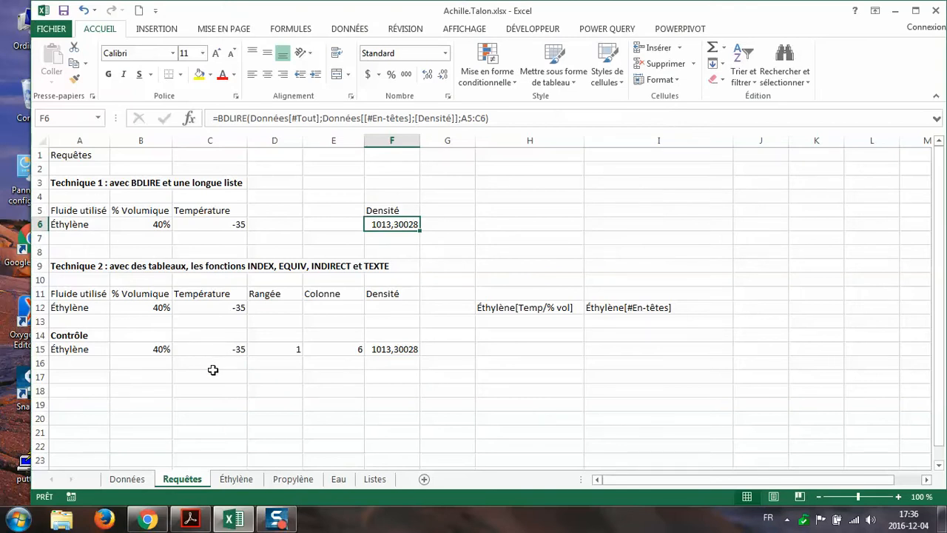
{"action": "left_click", "coordinate": [237, 480]}
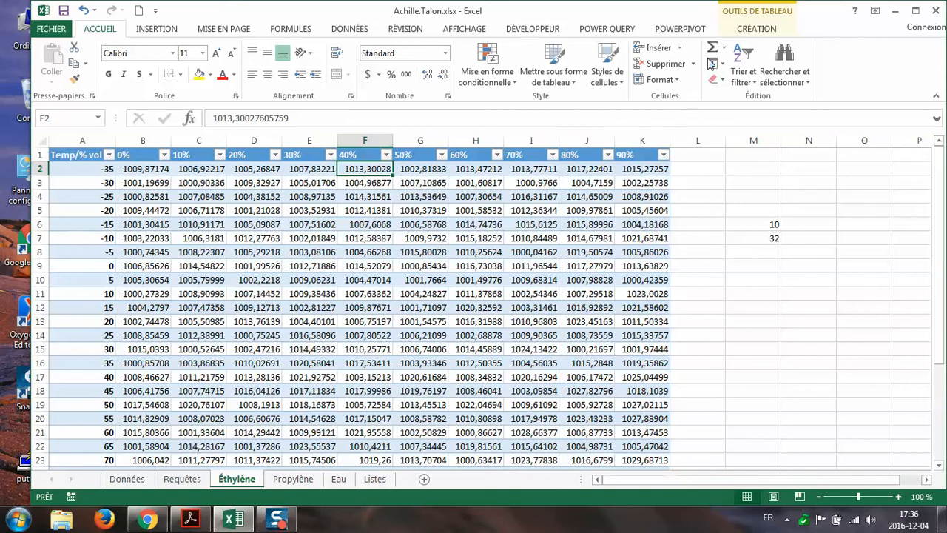
{"action": "left_click", "coordinate": [757, 25]}
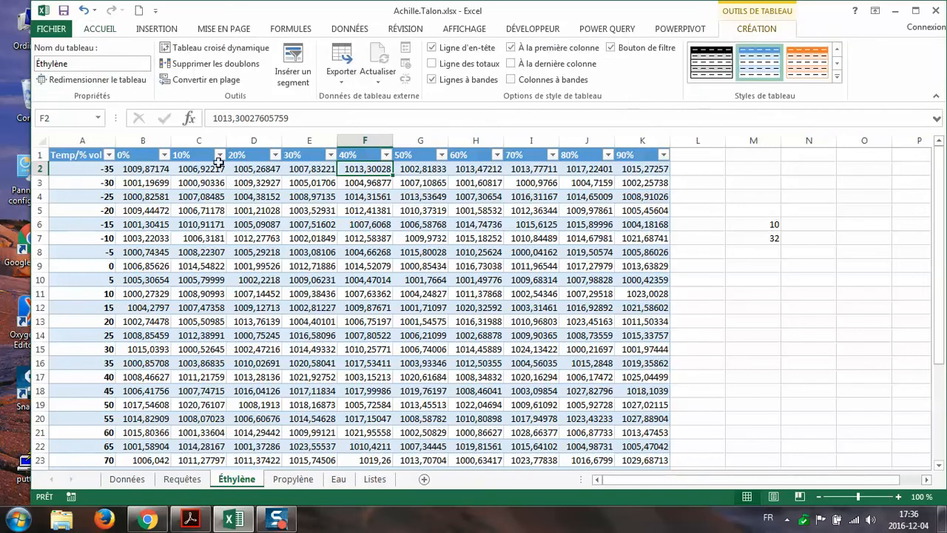
{"action": "left_click", "coordinate": [293, 479]}
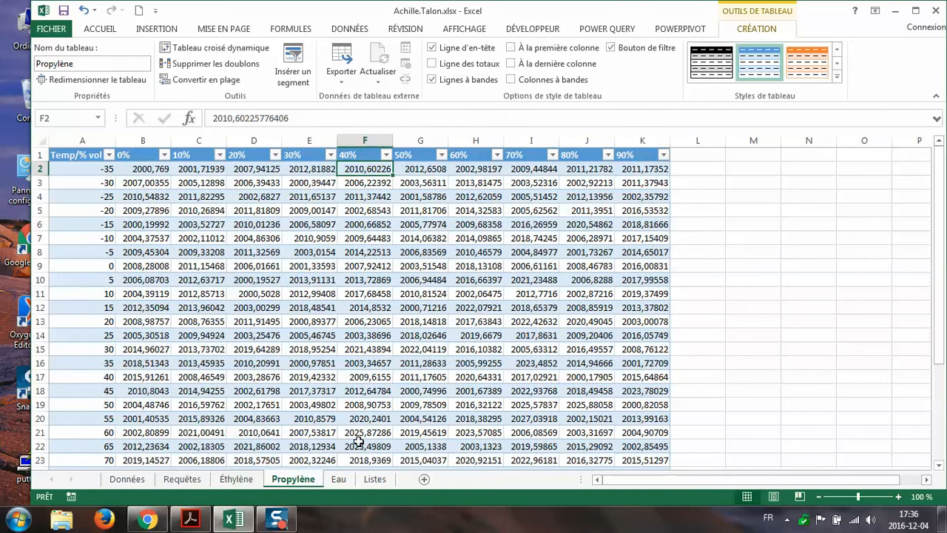
{"action": "left_click_drag", "start_coordinate": [37, 63], "coordinate": [119, 69]}
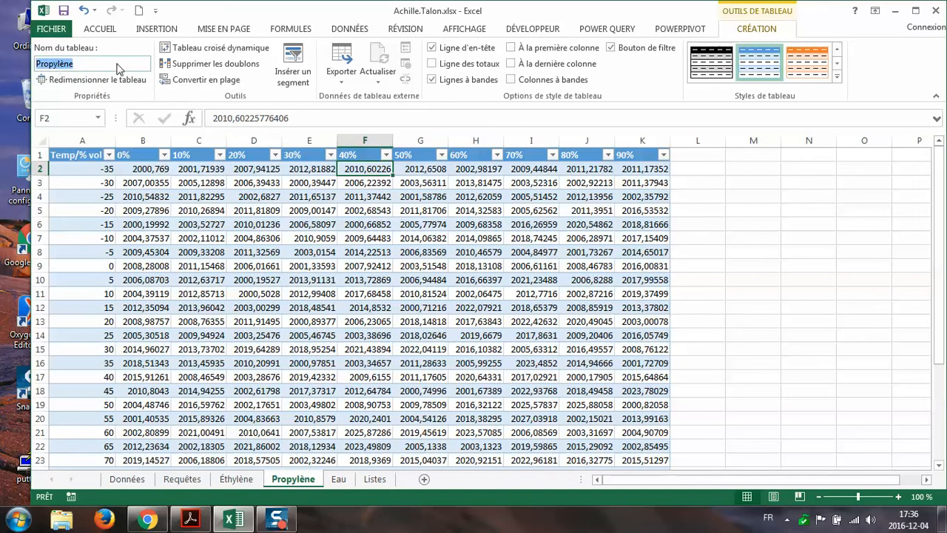
{"action": "left_click", "coordinate": [338, 480]}
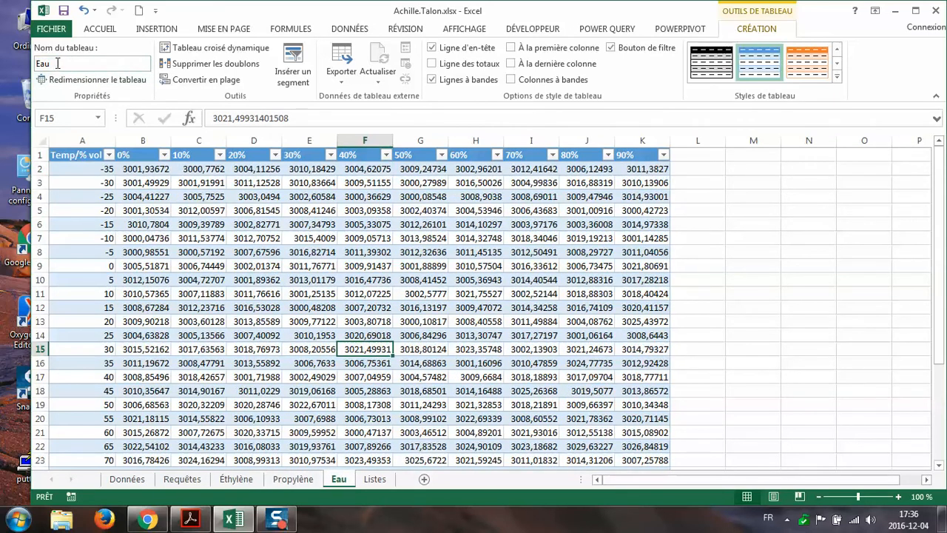
{"action": "left_click_drag", "start_coordinate": [37, 63], "coordinate": [58, 68]}
Compare the layouts of the Éthylène, Propylène and Eau tables, and return to the Requêtes sheet.
{"action": "left_click", "coordinate": [237, 478]}
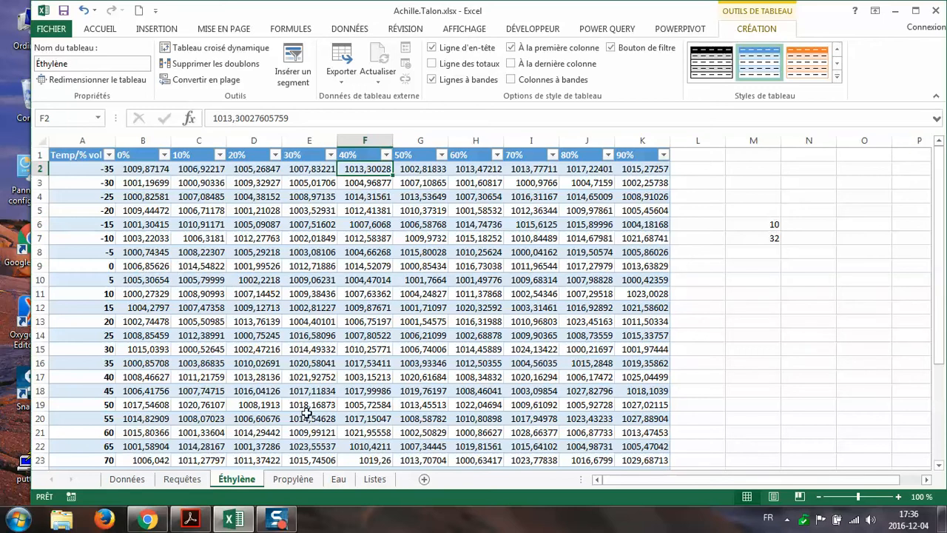
{"action": "left_click", "coordinate": [292, 481]}
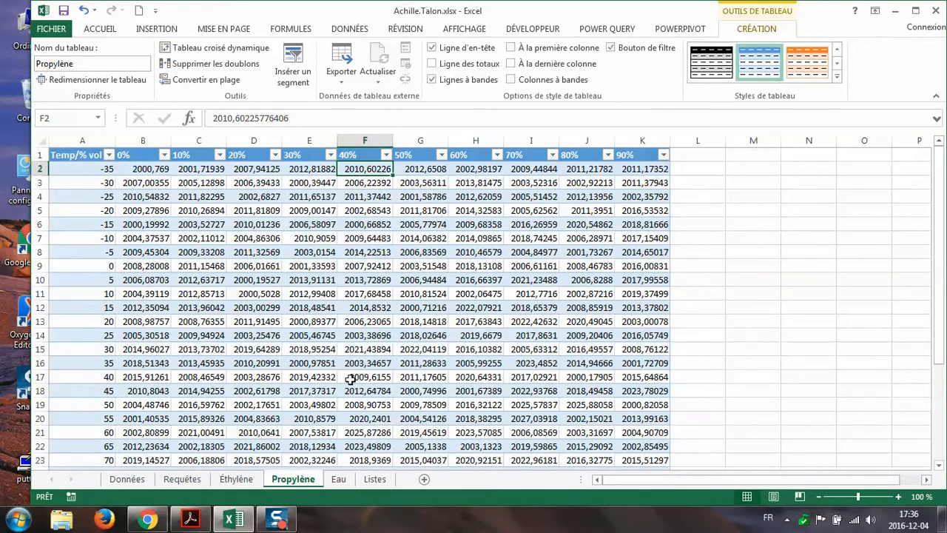
{"action": "left_click", "coordinate": [339, 480]}
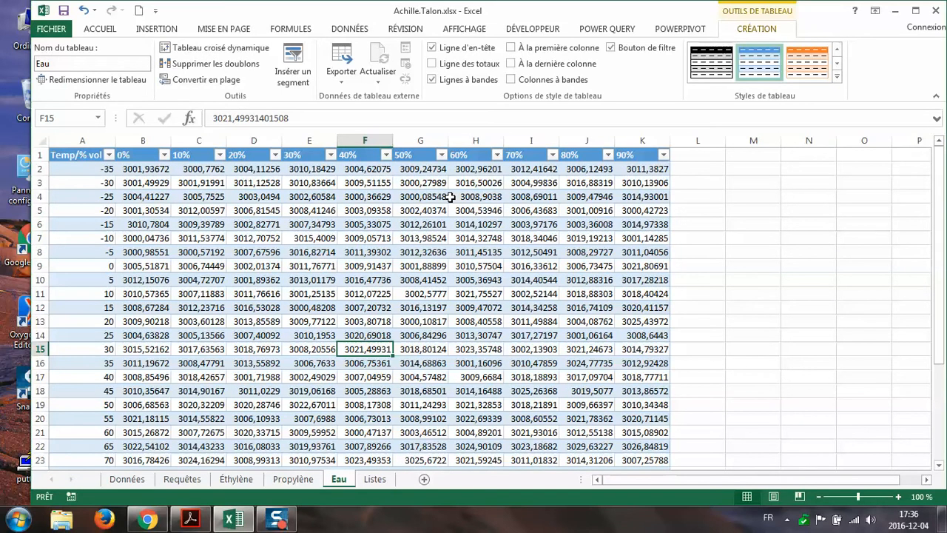
{"action": "left_click", "coordinate": [183, 480]}
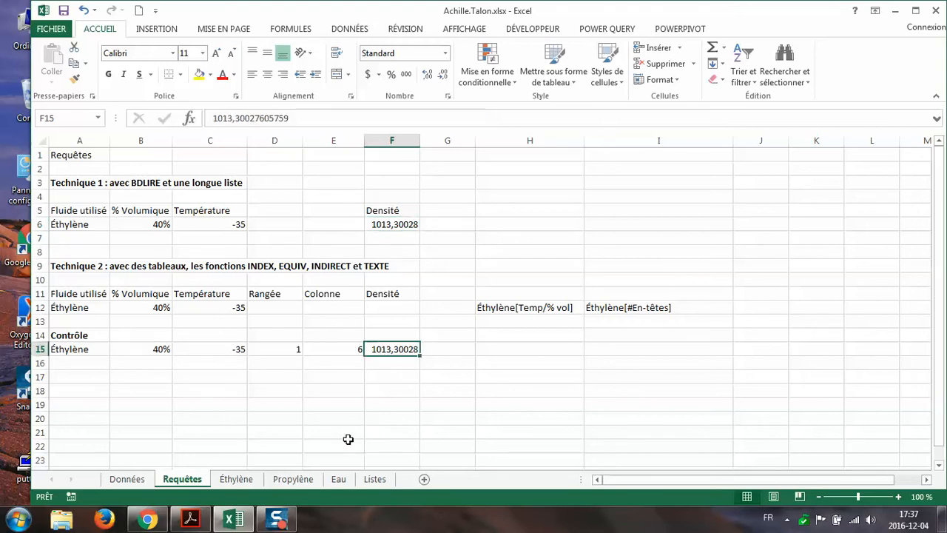
{"action": "left_click", "coordinate": [237, 479]}
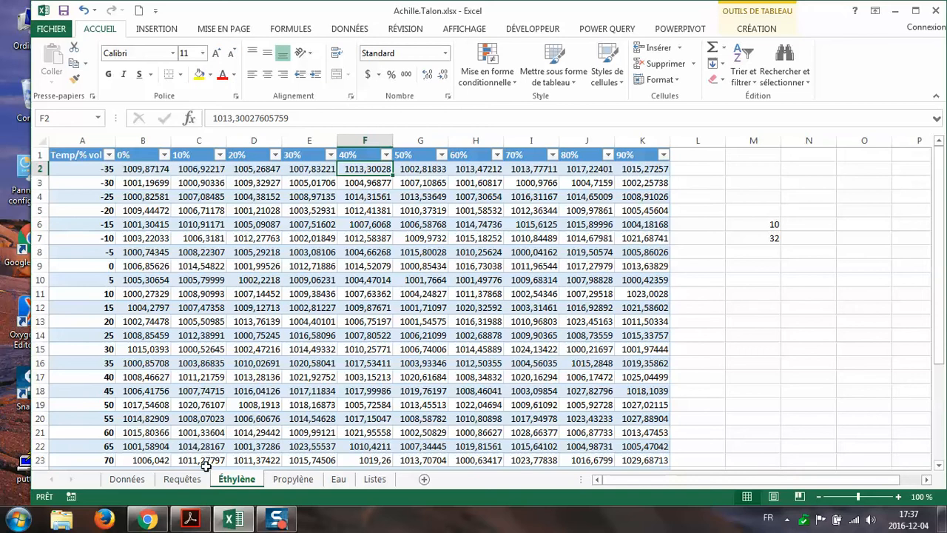
{"action": "left_click", "coordinate": [182, 479]}
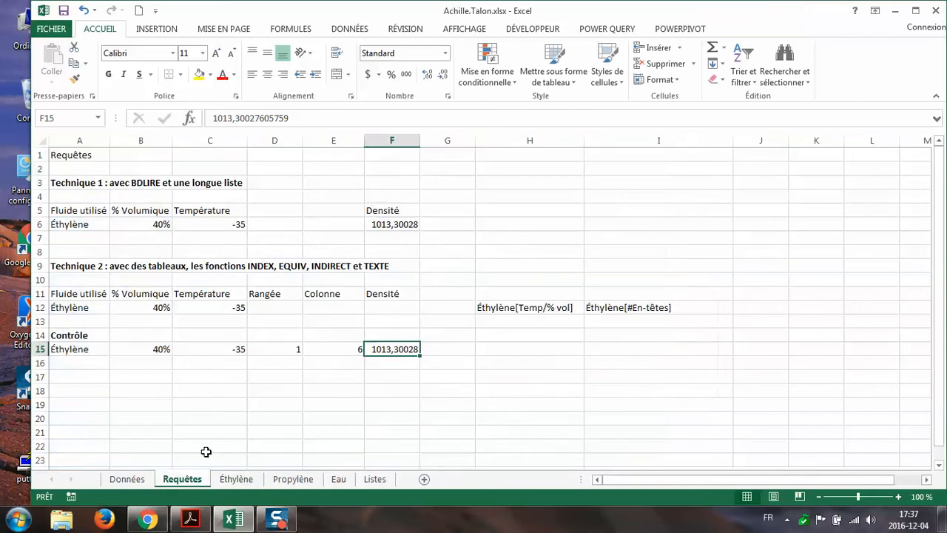
Copy the Contrôle row's Rangée and Colonne values from D15:E15 into D12:E12 of Technique 2.
{"action": "left_click", "coordinate": [281, 349]}
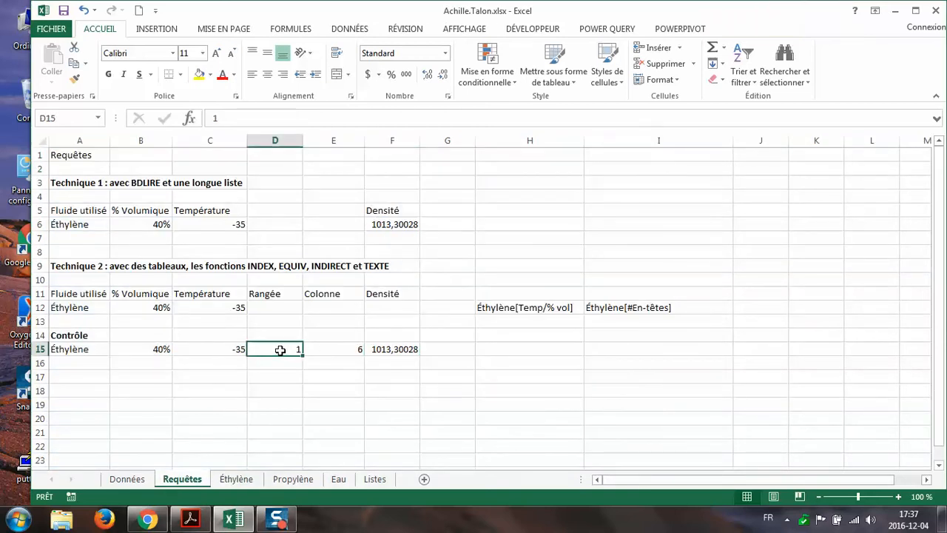
{"action": "left_click", "coordinate": [315, 350]}
{"action": "left_click", "coordinate": [277, 350]}
{"action": "left_click_drag", "start_coordinate": [274, 345], "coordinate": [314, 348]}
{"action": "key", "text": "ctrl+c"}
{"action": "right_click", "coordinate": [314, 351]}
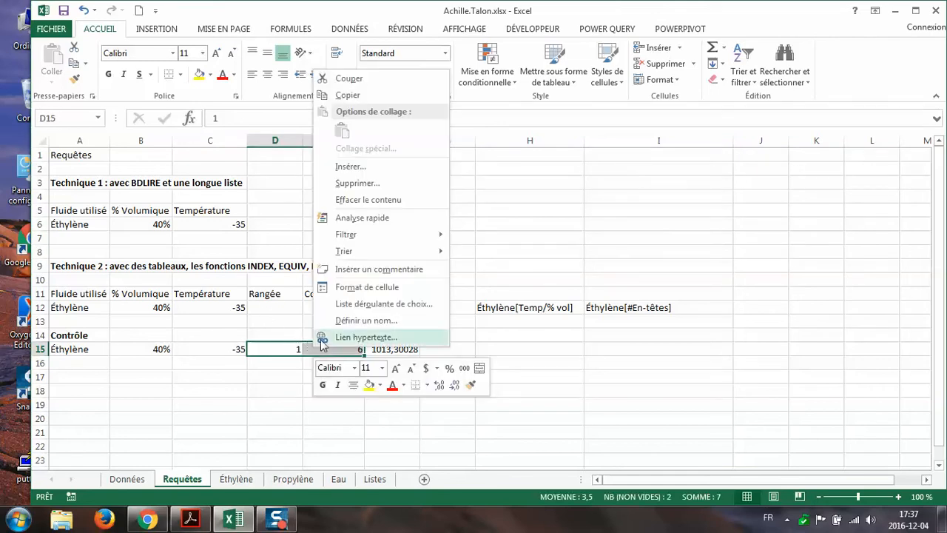
{"action": "left_click", "coordinate": [347, 95]}
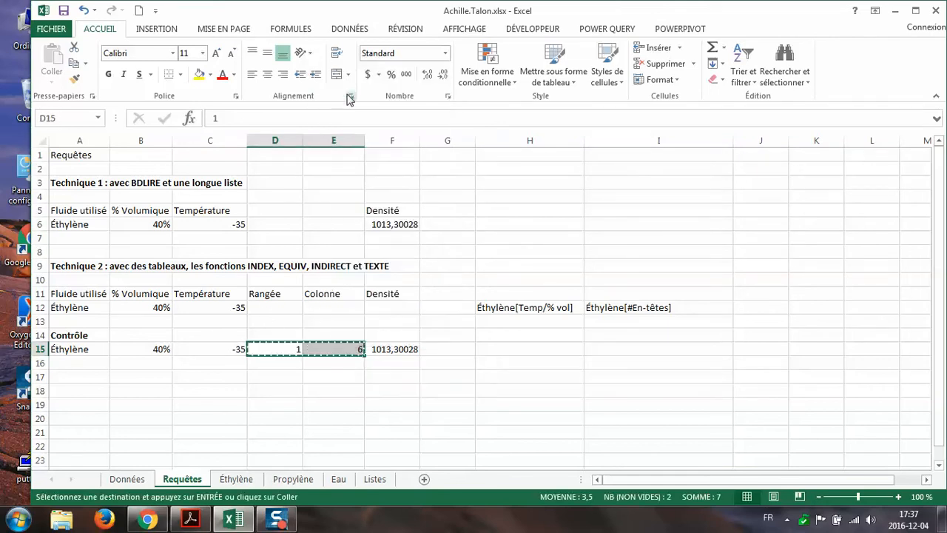
{"action": "left_click", "coordinate": [270, 304]}
{"action": "right_click", "coordinate": [270, 305]}
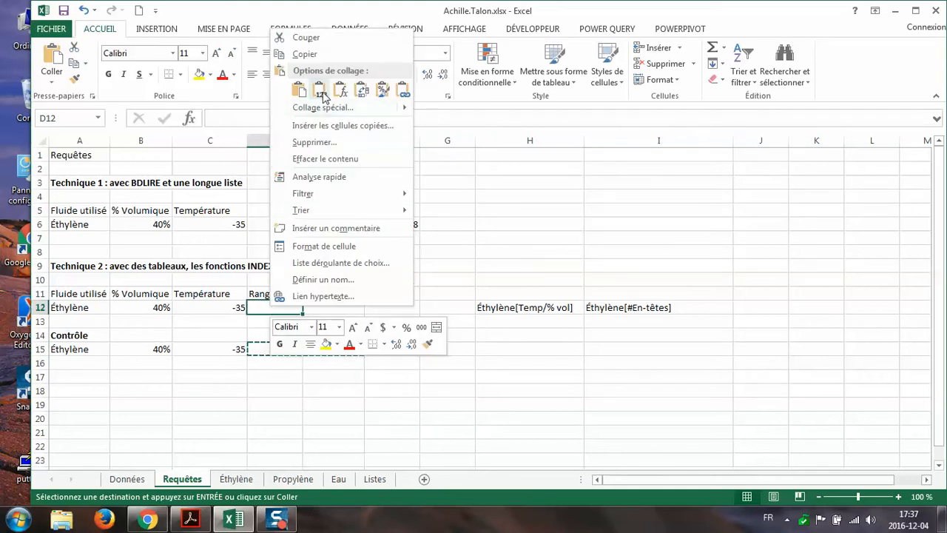
{"action": "left_click", "coordinate": [299, 90]}
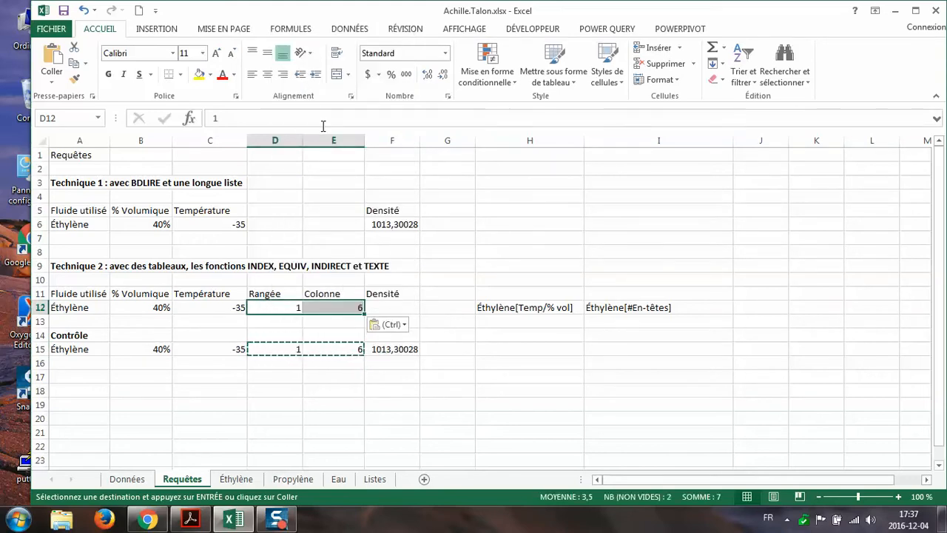
{"action": "key", "text": "Escape"}
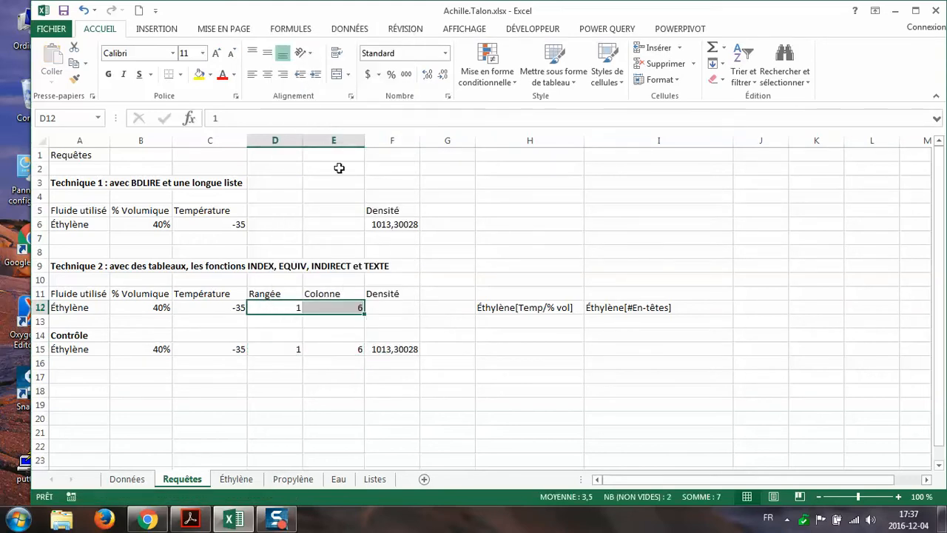
Start an INDEX function in the Technique 2 Densité cell F12, using the matrice;no_lig;no_col argument form.
{"action": "left_click", "coordinate": [408, 306]}
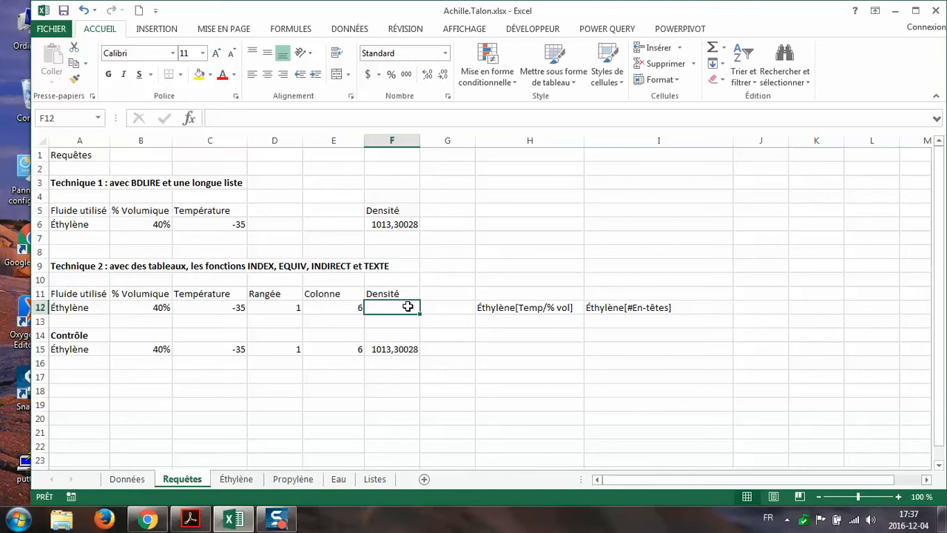
{"action": "type", "text": "=in"}
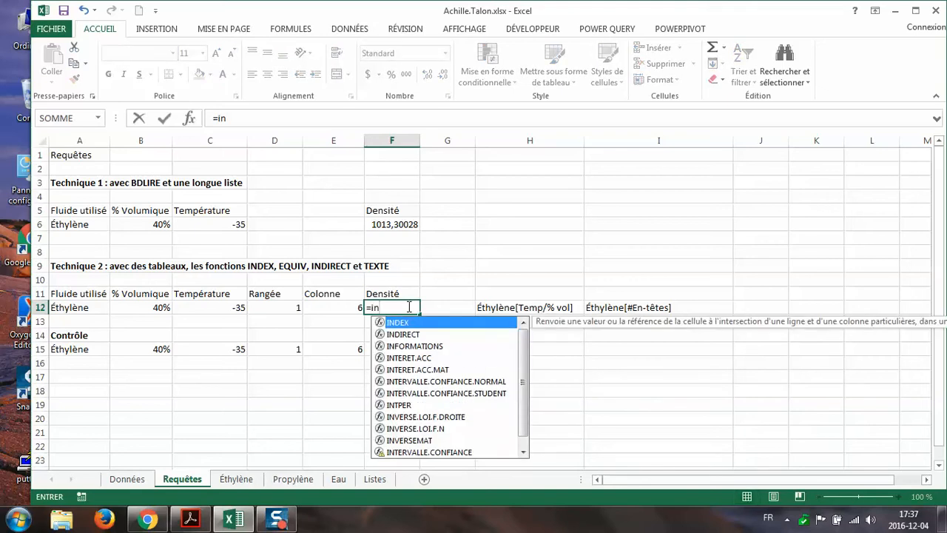
{"action": "type", "text": "des"}
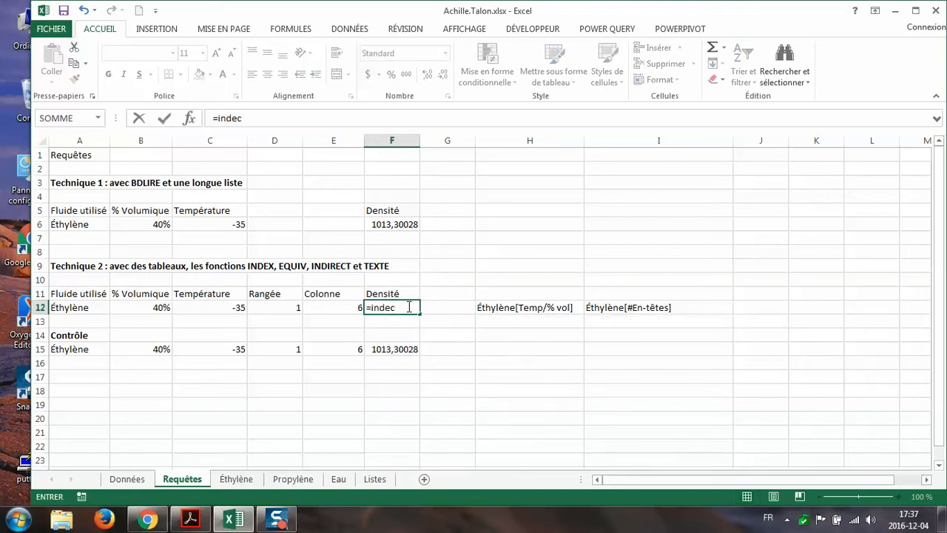
{"action": "key", "text": "BackSpace"}
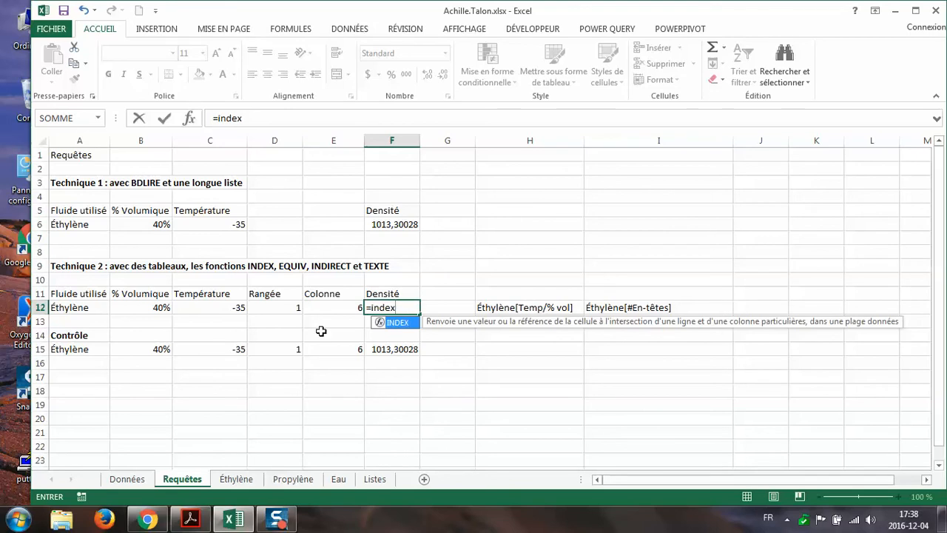
{"action": "double_click", "coordinate": [398, 322]}
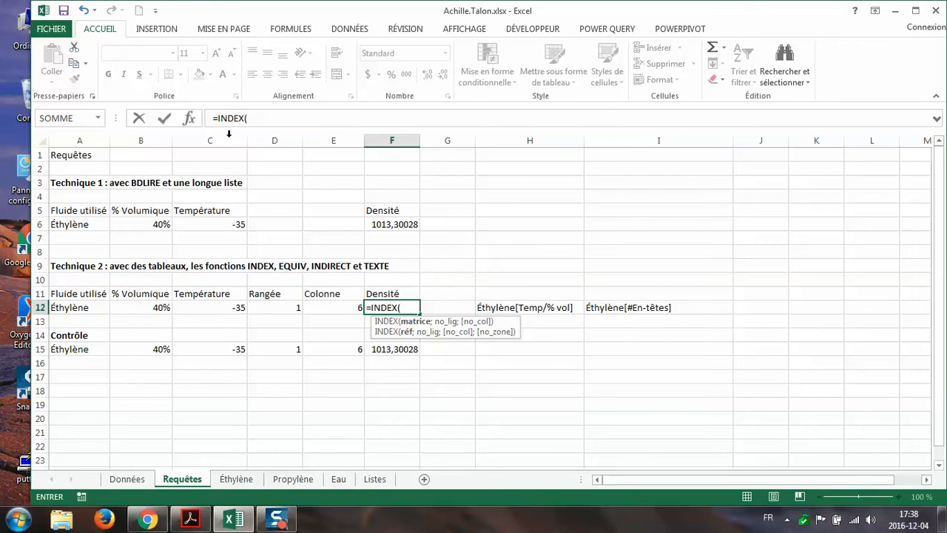
{"action": "left_click", "coordinate": [189, 120]}
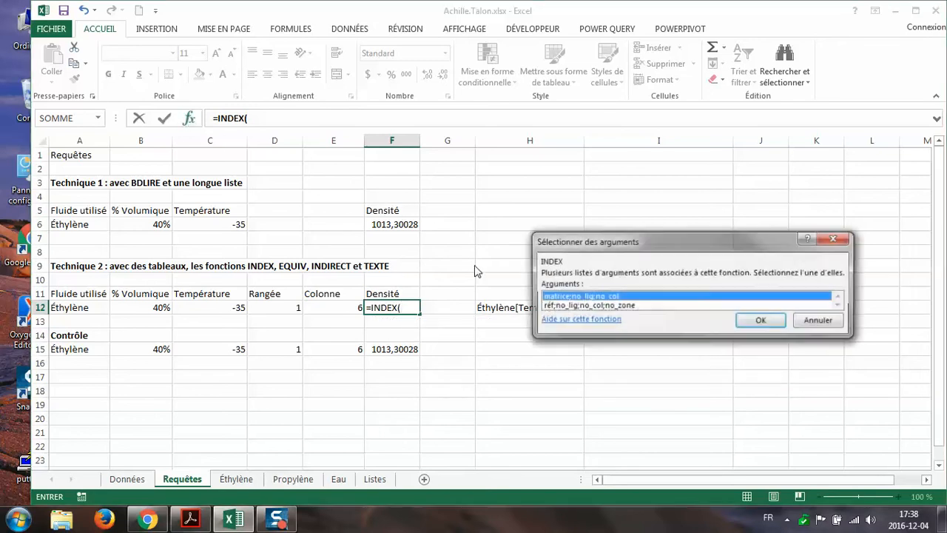
{"action": "left_click", "coordinate": [738, 318]}
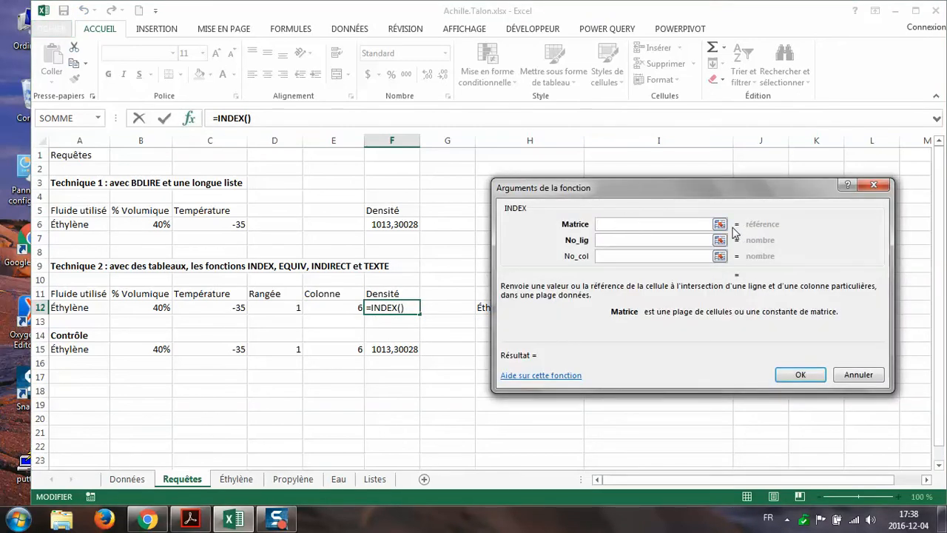
Set the INDEX function's Matrice argument to the whole Éthylène table.
{"action": "left_click", "coordinate": [719, 224]}
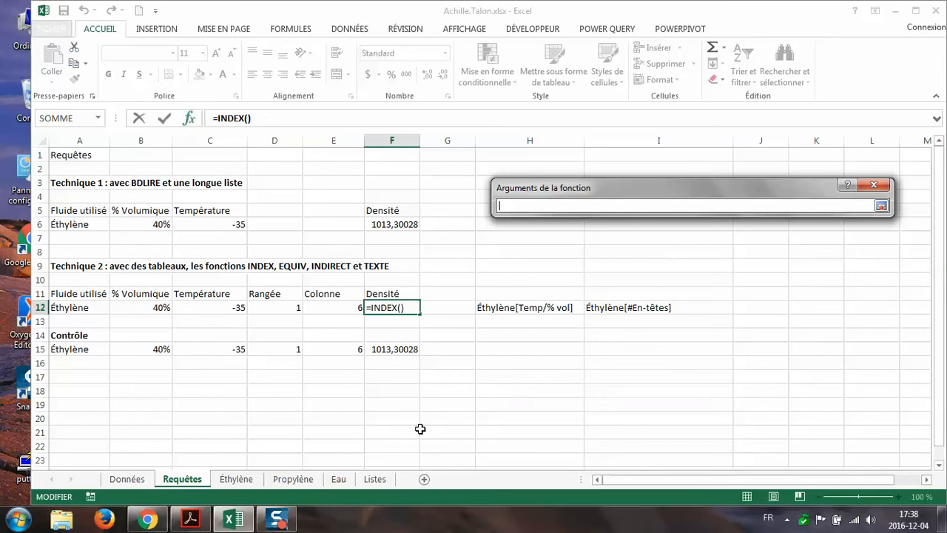
{"action": "left_click", "coordinate": [247, 480]}
{"action": "left_click", "coordinate": [198, 335]}
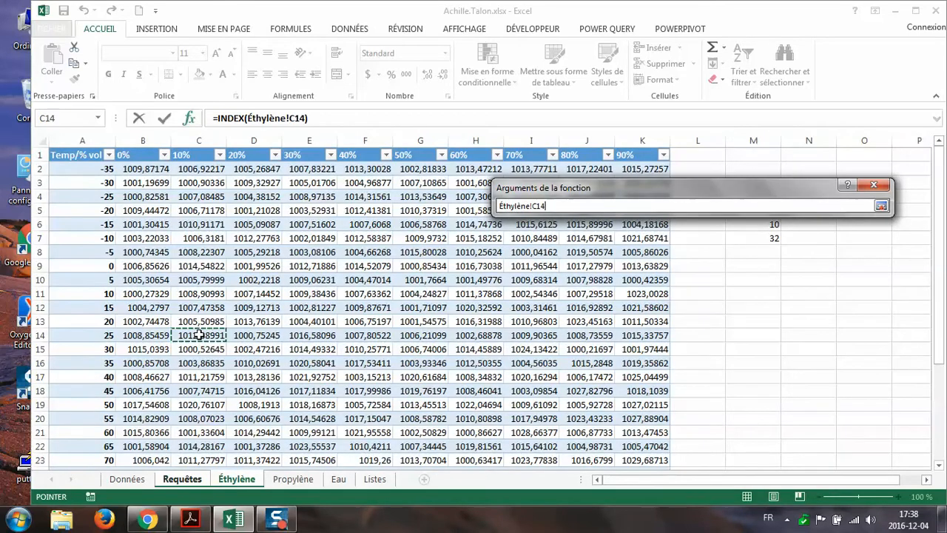
{"action": "key", "text": "ctrl+a"}
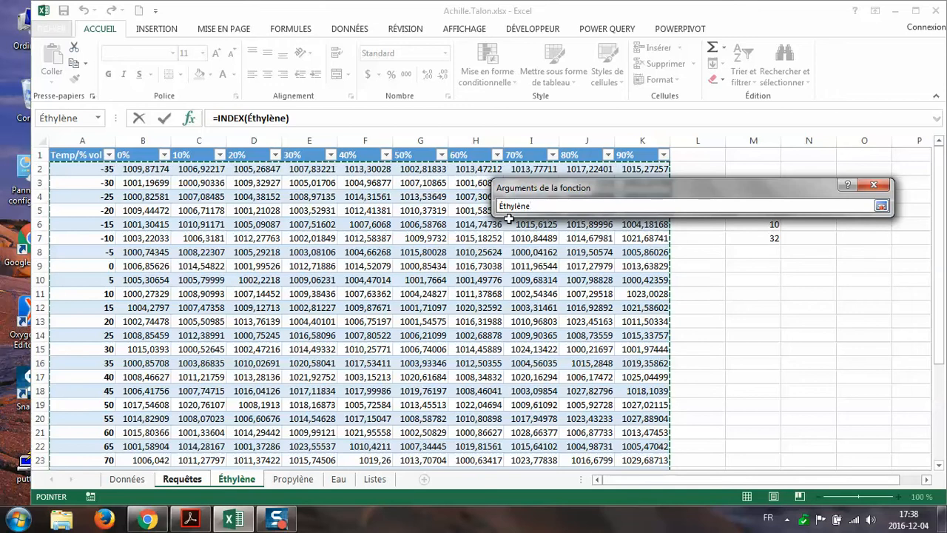
{"action": "left_click", "coordinate": [881, 206]}
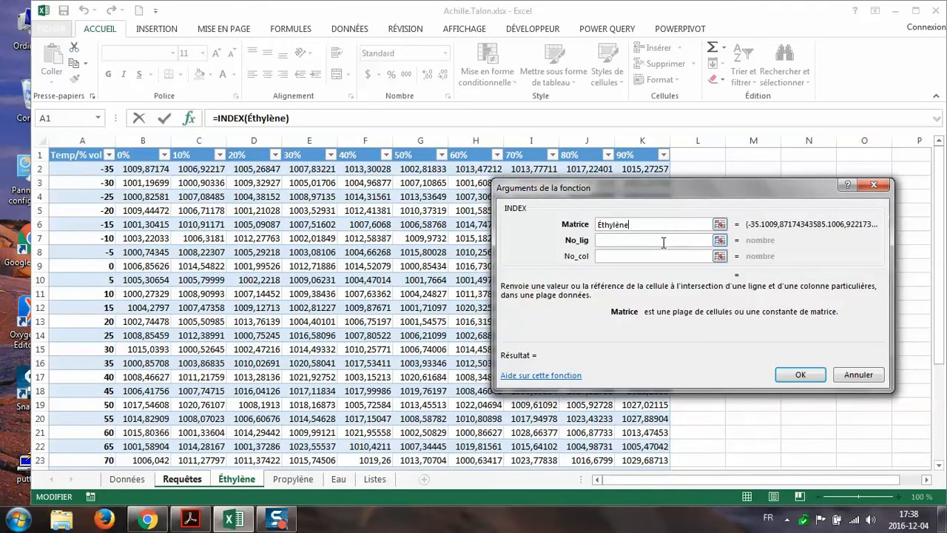
Set No_lig to D12 and No_col to E12, and complete the INDEX formula in F12.
{"action": "left_click", "coordinate": [664, 241]}
{"action": "left_click", "coordinate": [720, 241]}
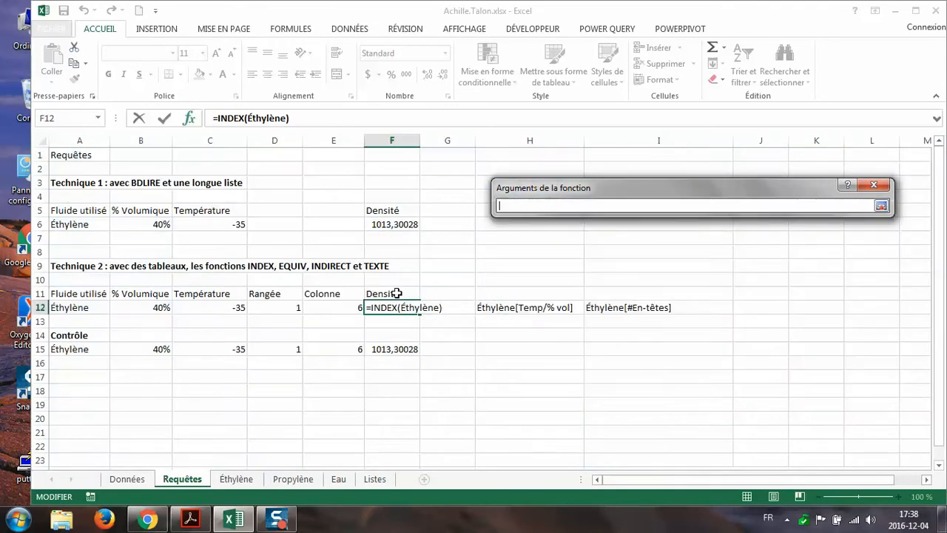
{"action": "left_click", "coordinate": [281, 304]}
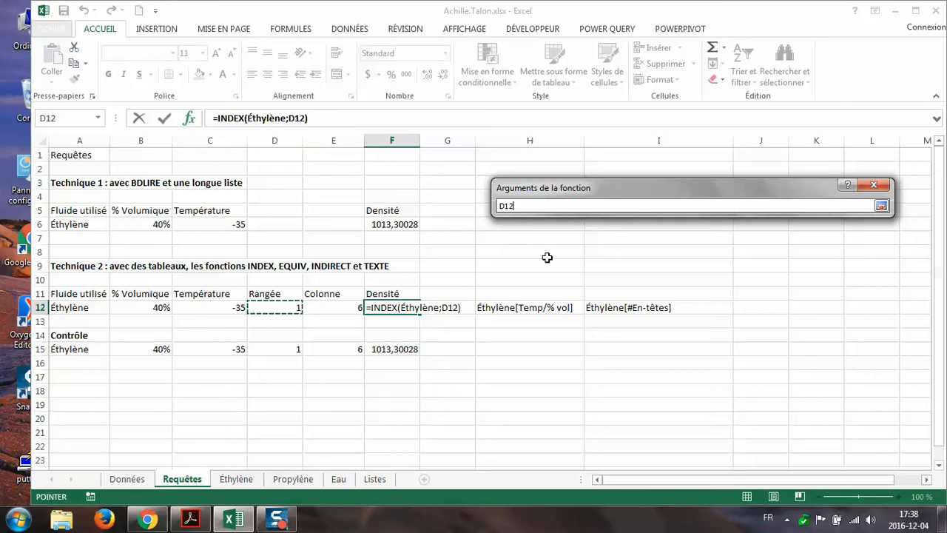
{"action": "left_click", "coordinate": [881, 206]}
{"action": "left_click", "coordinate": [615, 256]}
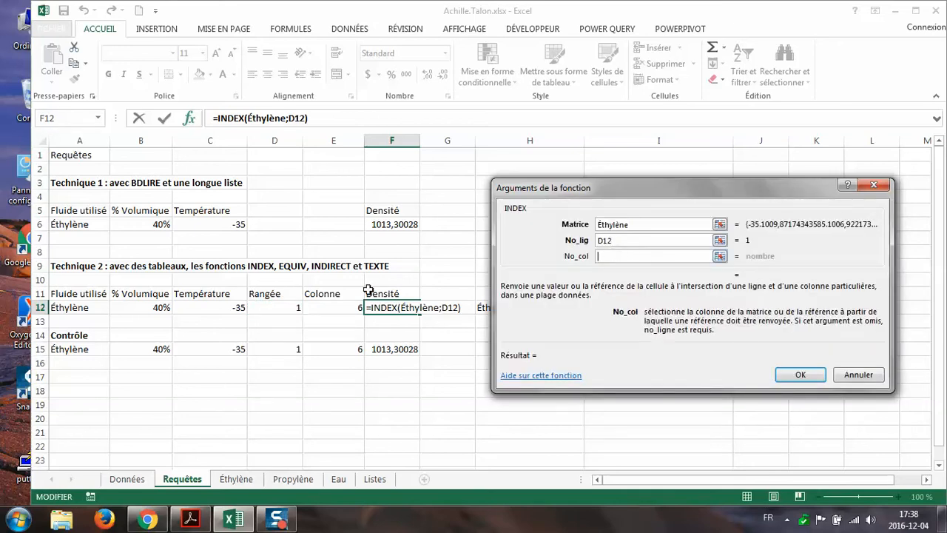
{"action": "left_click", "coordinate": [319, 306]}
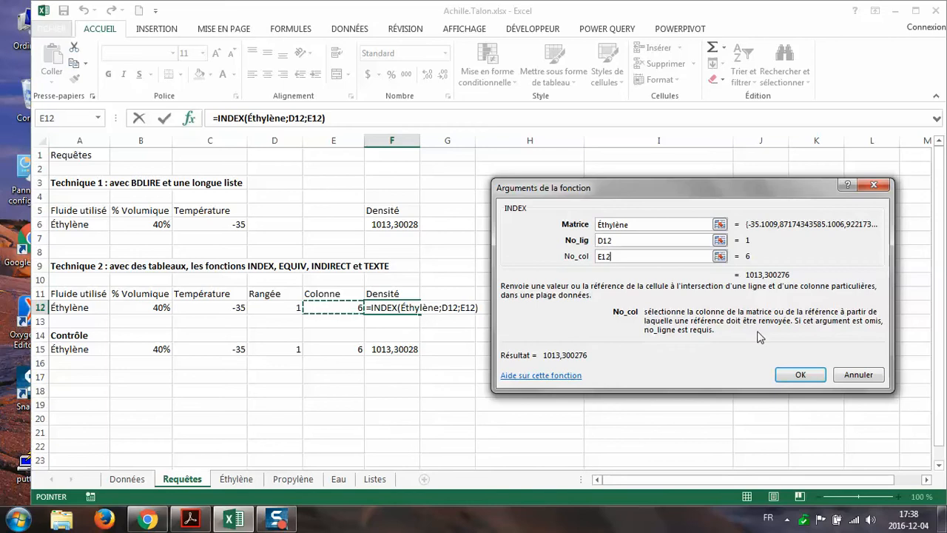
{"action": "left_click", "coordinate": [810, 374]}
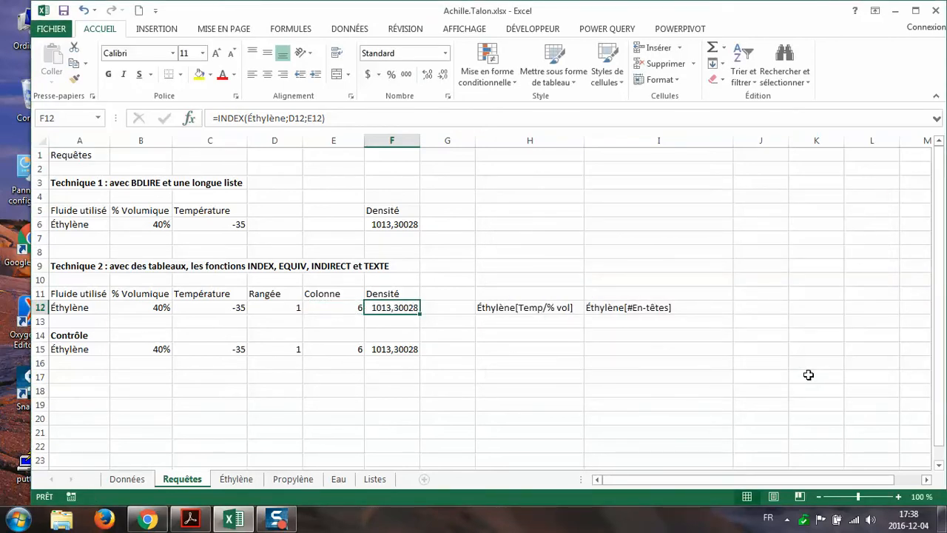
Change the Technique 2 fluid in A12 to Propylène and check the density against the Propylène sheet's table.
{"action": "left_click", "coordinate": [89, 308]}
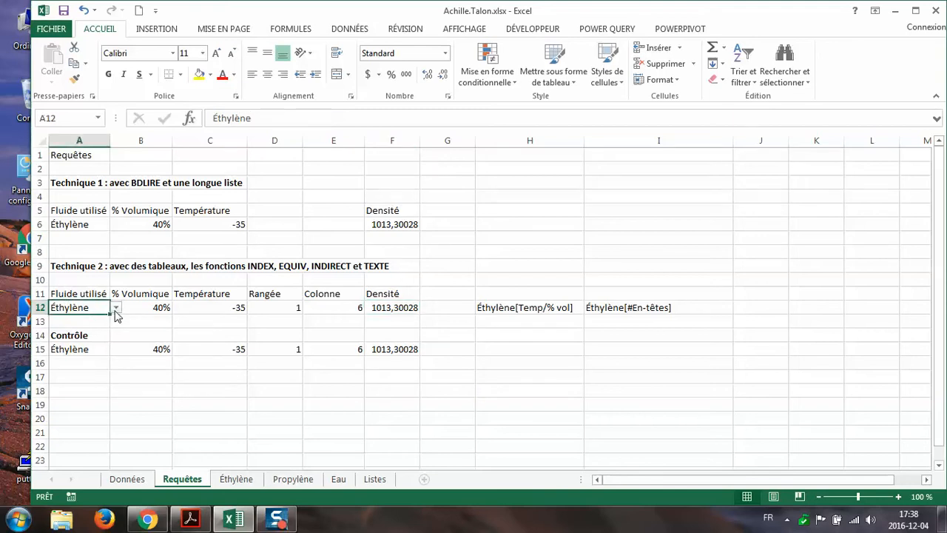
{"action": "left_click", "coordinate": [116, 309]}
{"action": "left_click", "coordinate": [104, 327]}
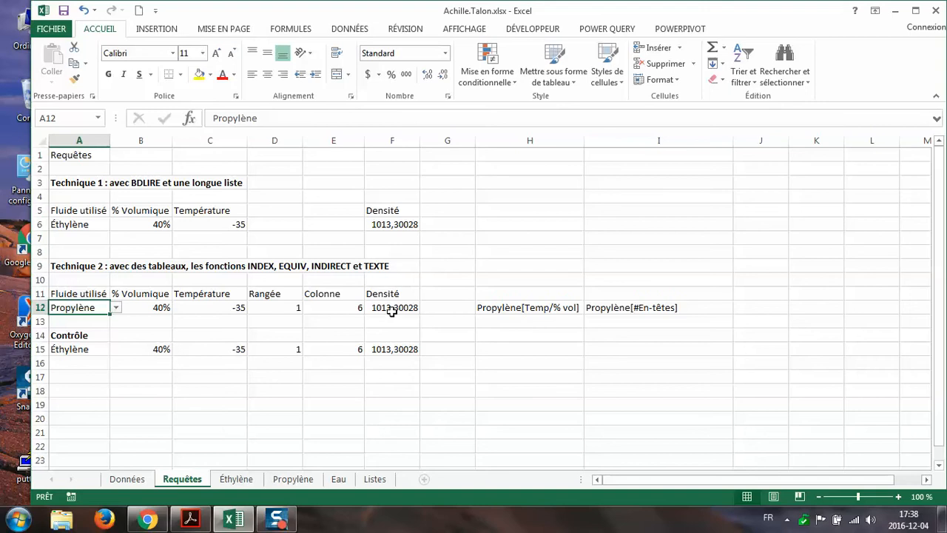
{"action": "left_click", "coordinate": [293, 479]}
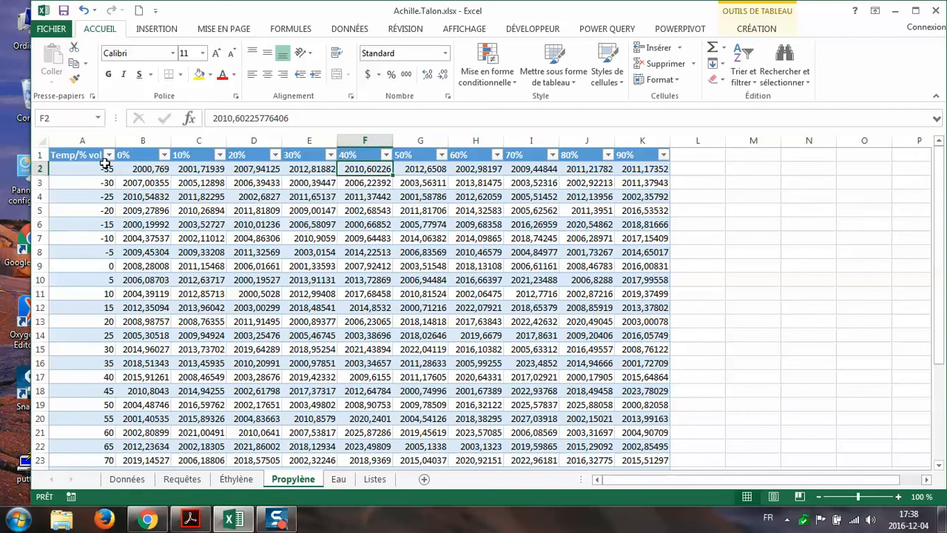
{"action": "left_click", "coordinate": [181, 479]}
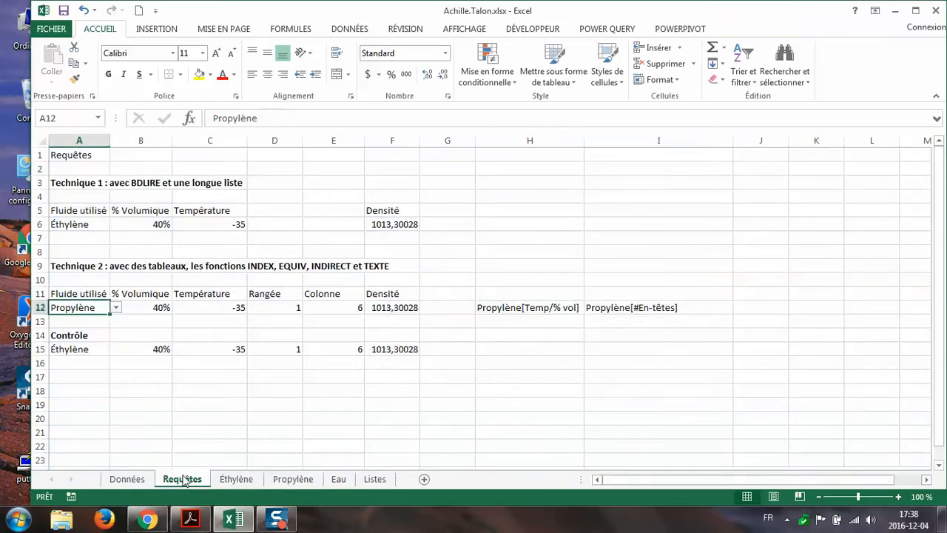
Replace the fixed Éthylène reference in F12's formula with INDIRECT(A12), giving =INDEX(INDIRECT(A12);D12;E12).
{"action": "left_click", "coordinate": [394, 308]}
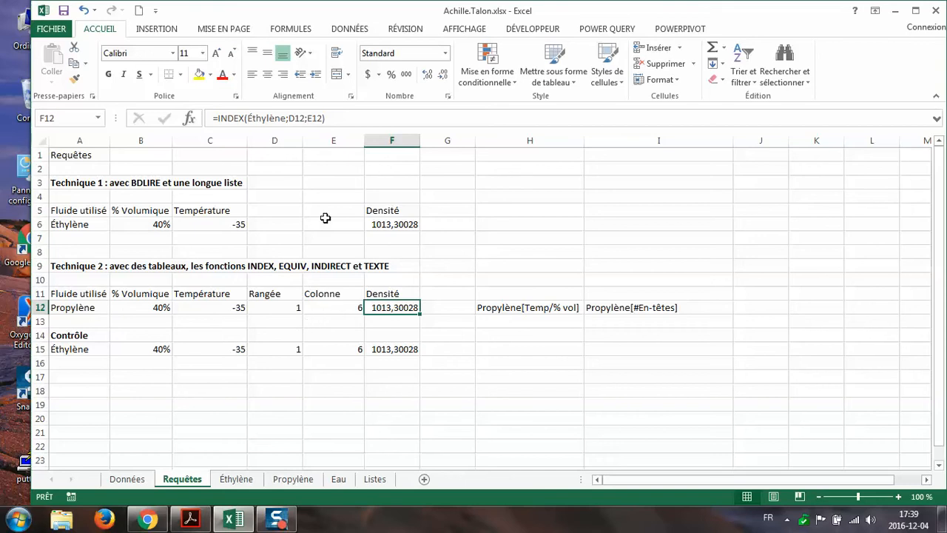
{"action": "left_click", "coordinate": [247, 119]}
{"action": "left_click_drag", "start_coordinate": [247, 118], "coordinate": [280, 118]}
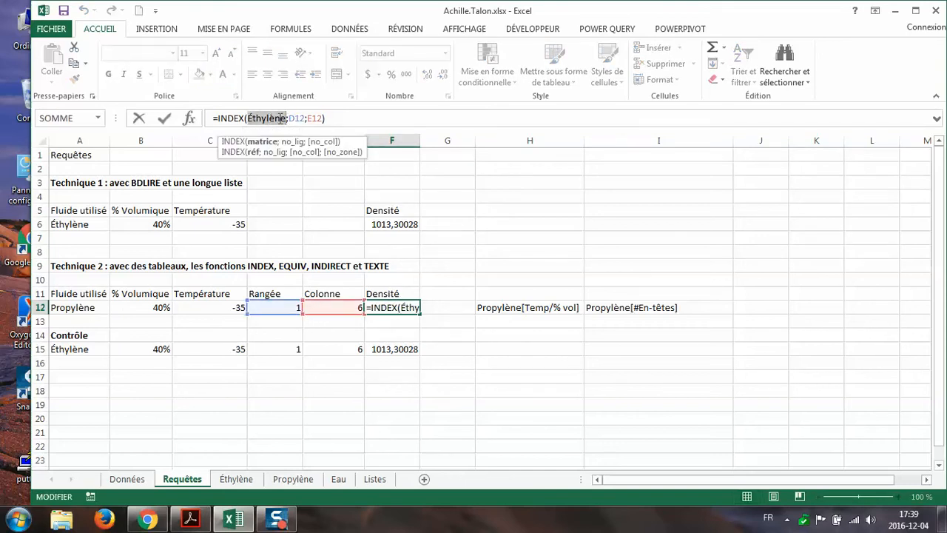
{"action": "type", "text": "indirect"}
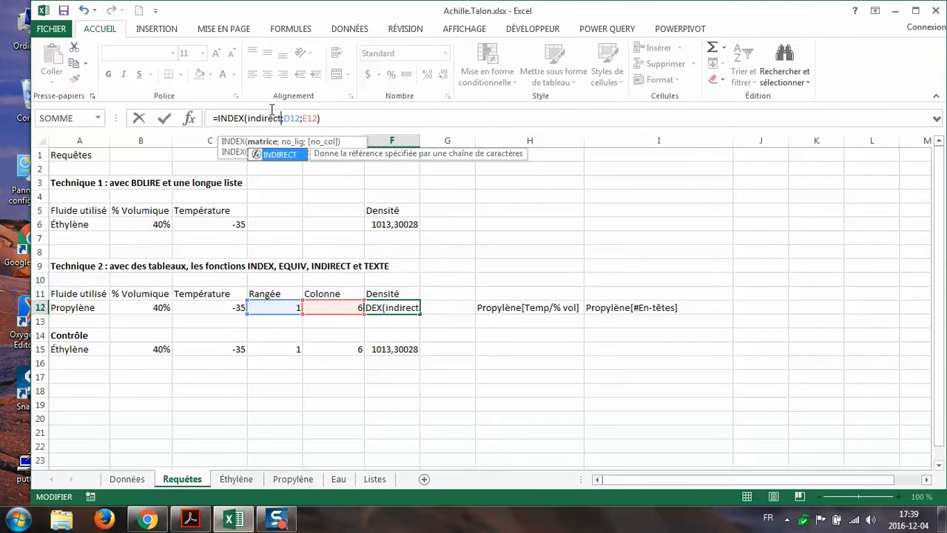
{"action": "double_click", "coordinate": [291, 155]}
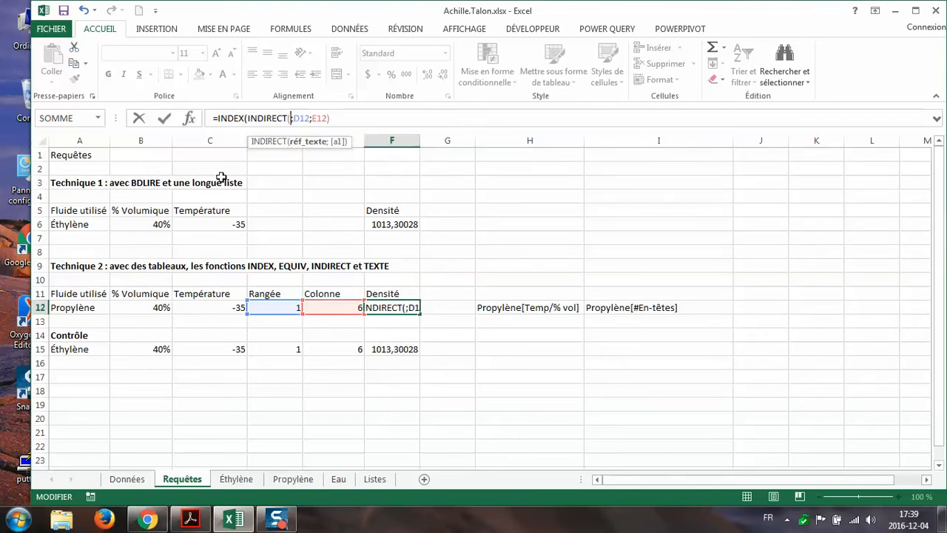
{"action": "left_click", "coordinate": [83, 308]}
{"action": "type", "text": ")"}
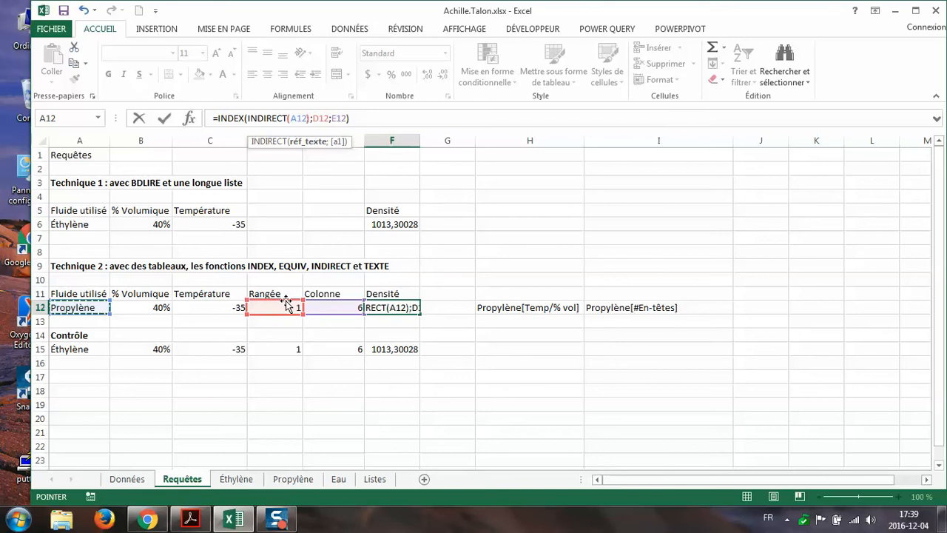
{"action": "key", "text": "Return"}
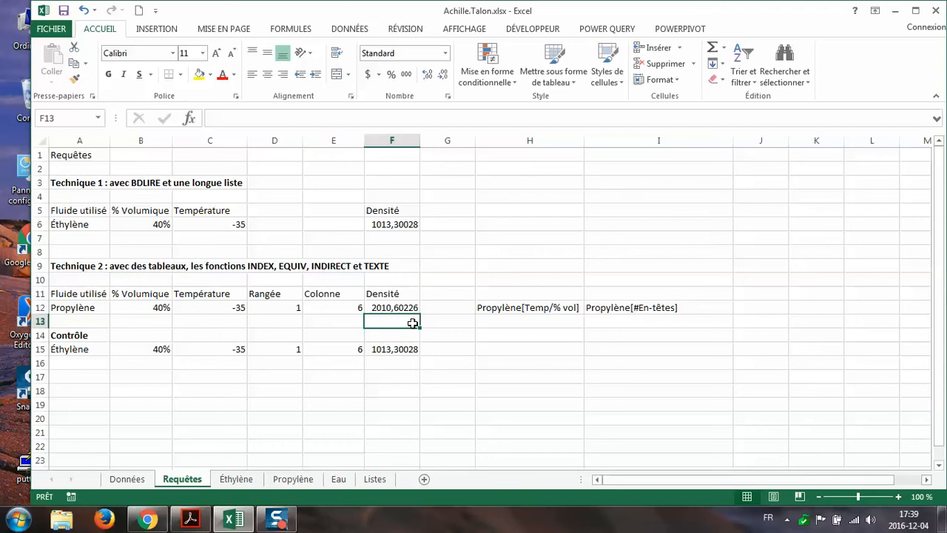
Review F12's formula, the fluid choices in A12, and the percentage, temperature, Rangée and Colonne cells in row 12.
{"action": "left_click", "coordinate": [388, 304]}
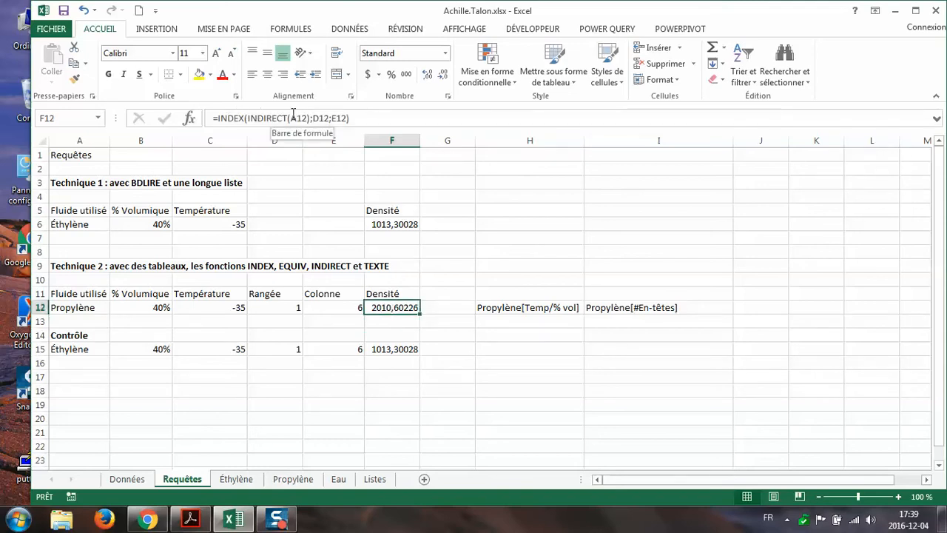
{"action": "left_click", "coordinate": [93, 307]}
{"action": "left_click", "coordinate": [116, 308]}
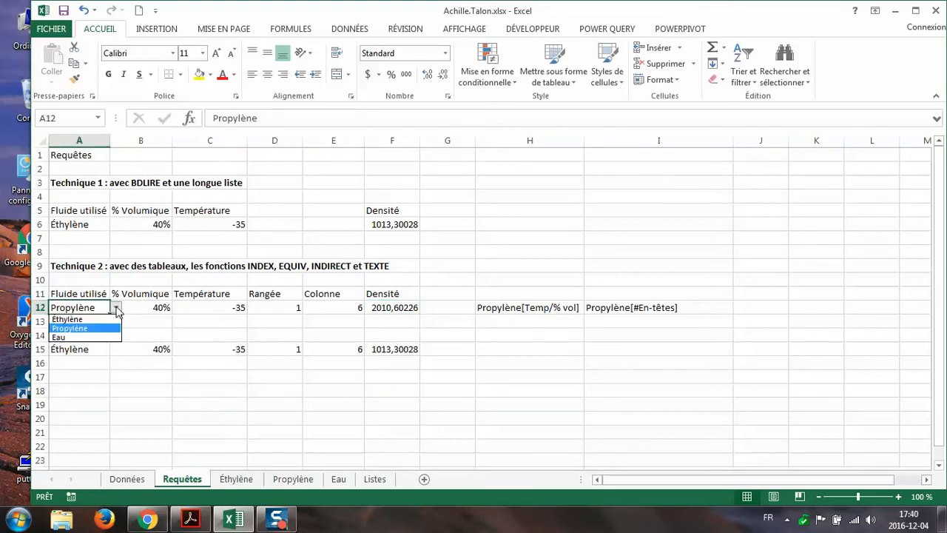
{"action": "left_click", "coordinate": [117, 308]}
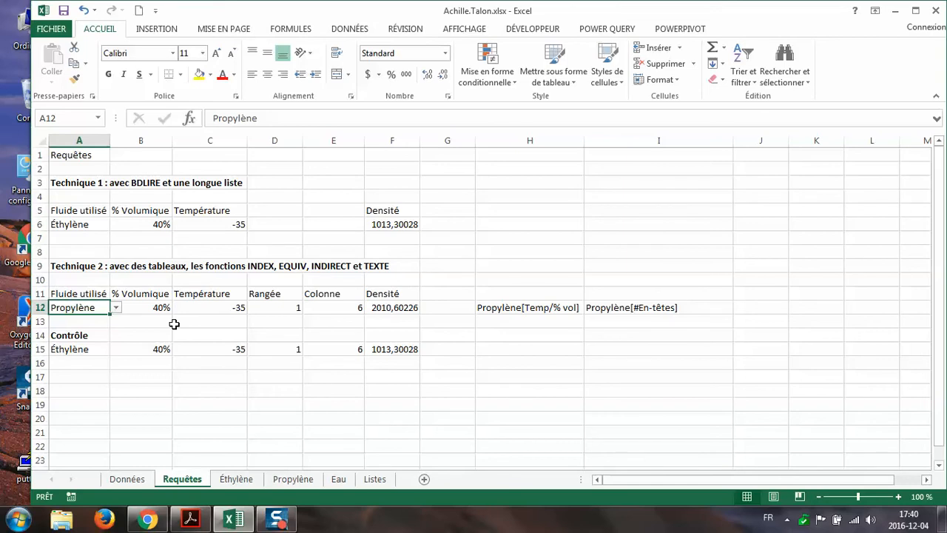
{"action": "left_click", "coordinate": [399, 308]}
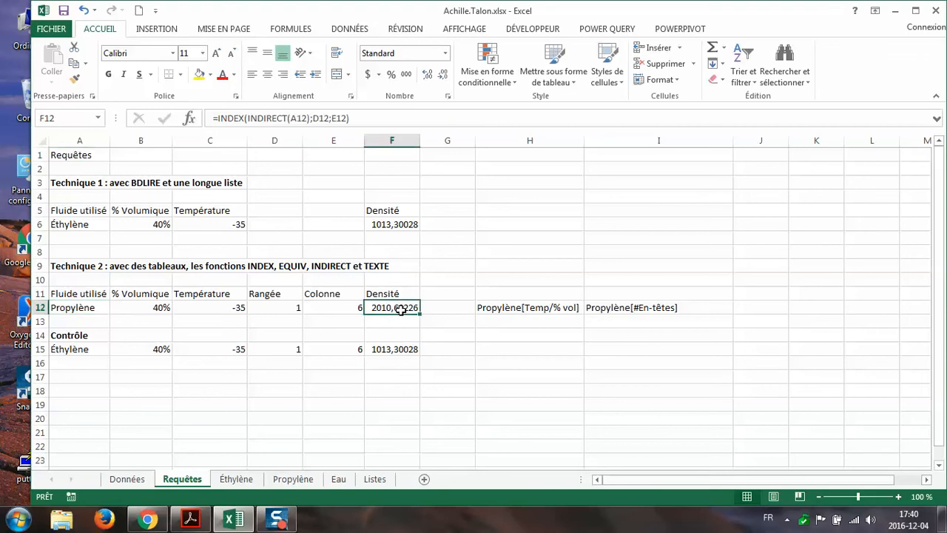
{"action": "left_click", "coordinate": [286, 306]}
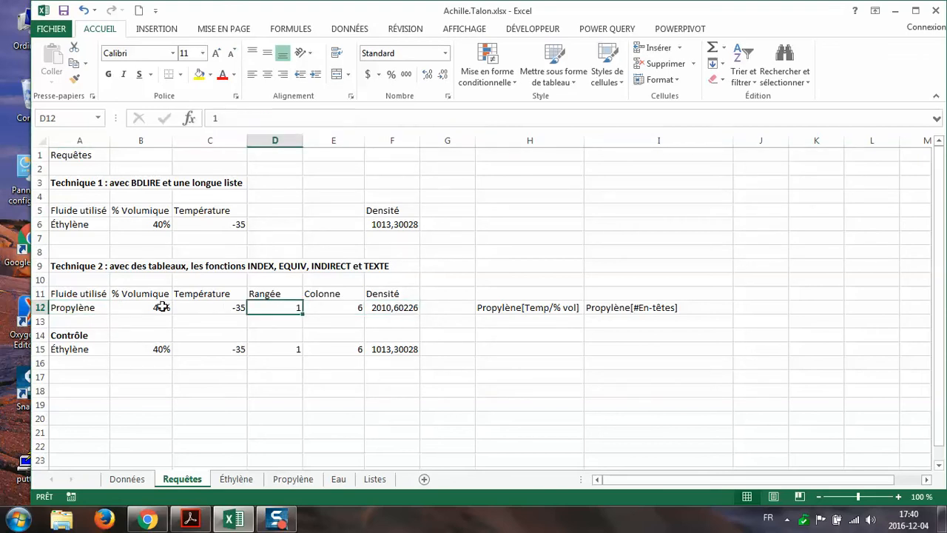
{"action": "left_click", "coordinate": [197, 306]}
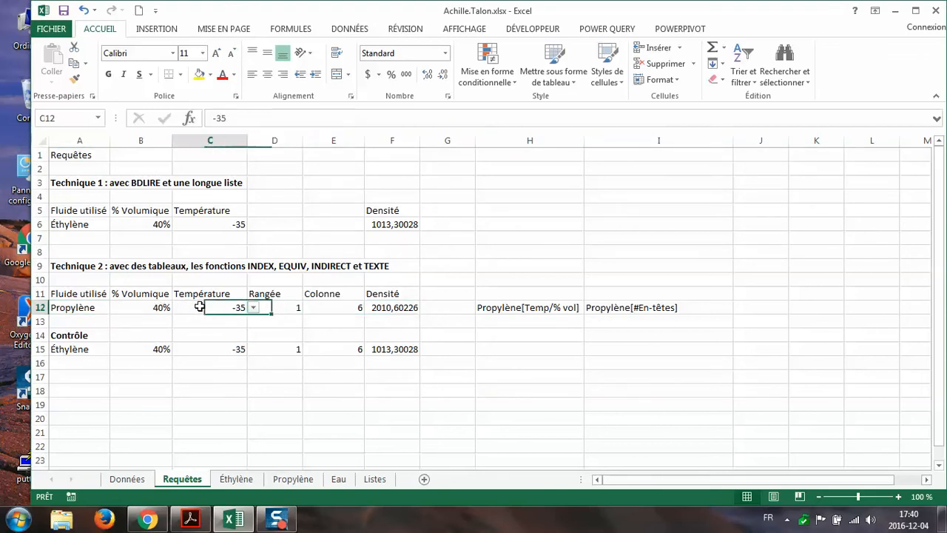
{"action": "left_click", "coordinate": [149, 309]}
{"action": "left_click", "coordinate": [294, 307]}
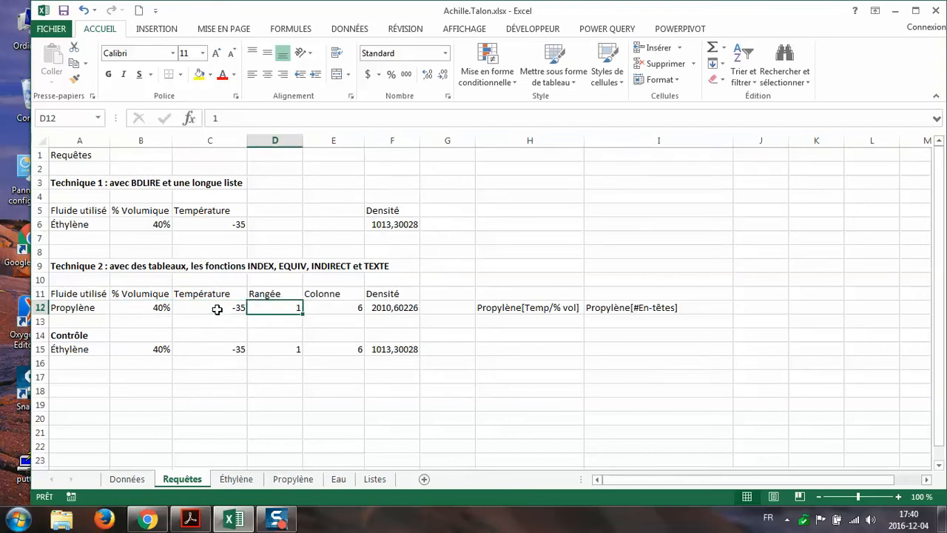
{"action": "left_click", "coordinate": [161, 306]}
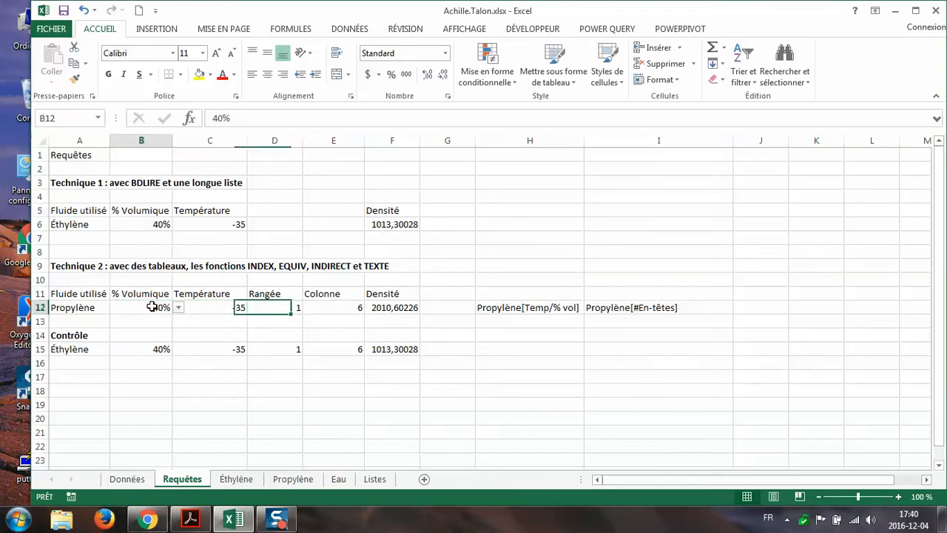
{"action": "left_click", "coordinate": [321, 307]}
{"action": "left_click", "coordinate": [213, 307]}
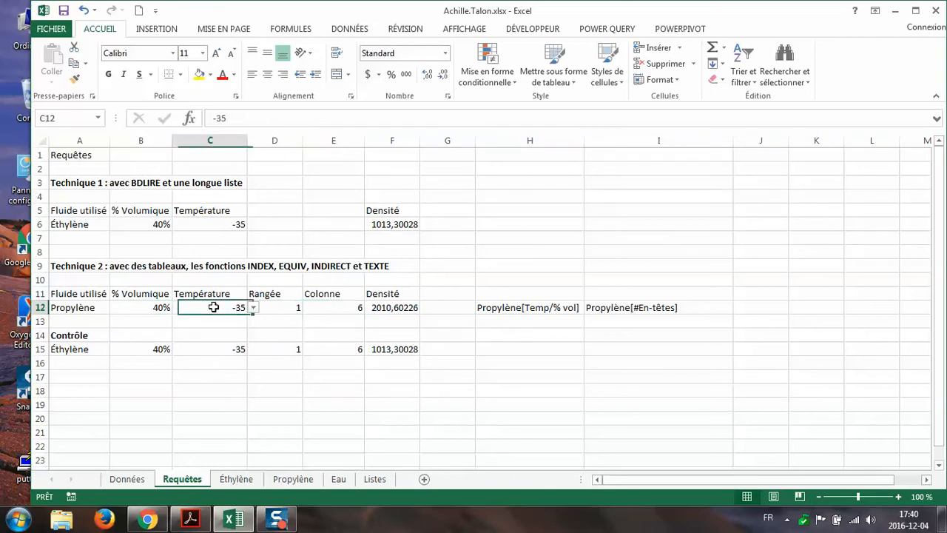
Compare the temperature and Rangée cells in row 12 with the Temp/% vol column on the Éthylène sheet.
{"action": "left_click", "coordinate": [272, 308]}
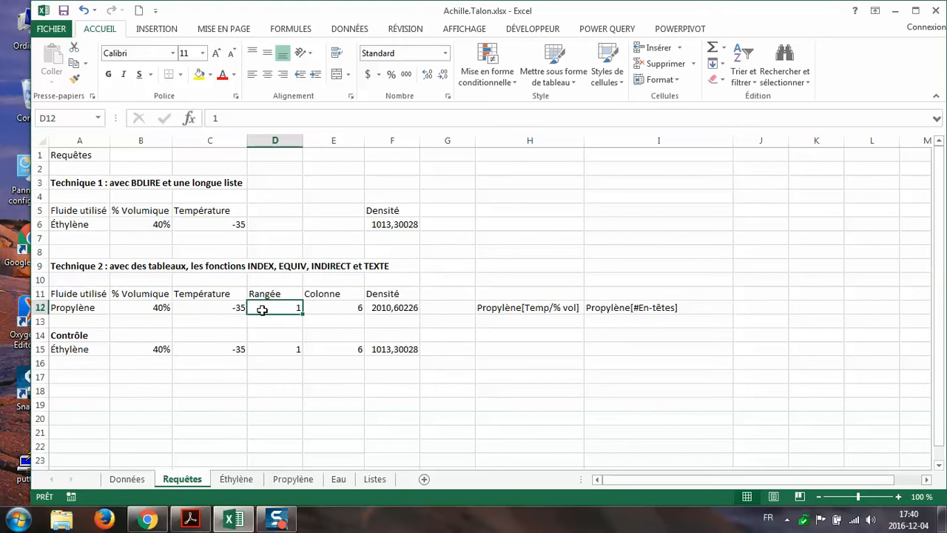
{"action": "left_click", "coordinate": [224, 310]}
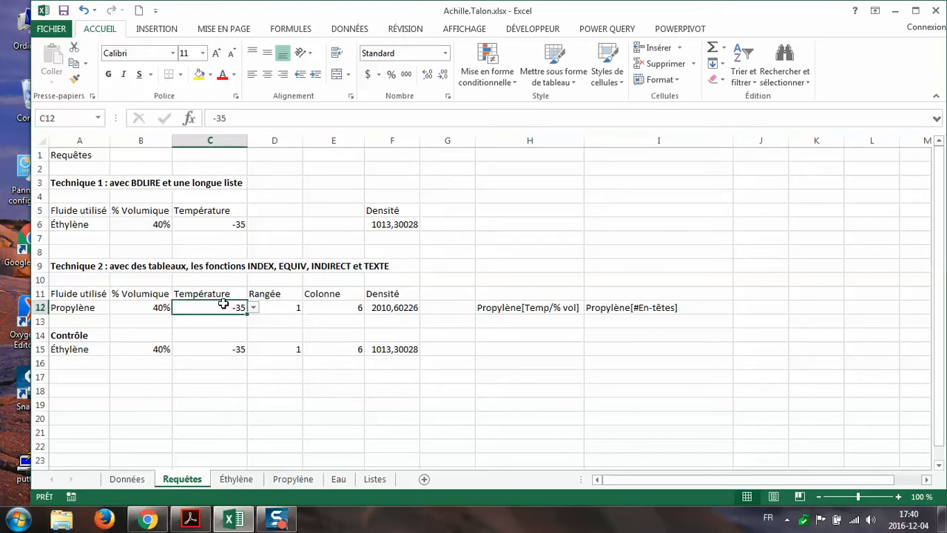
{"action": "left_click", "coordinate": [236, 479]}
{"action": "left_click_drag", "start_coordinate": [89, 168], "coordinate": [111, 376]}
{"action": "scroll", "coordinate": [122, 376], "scroll_direction": "up", "scroll_amount": 5}
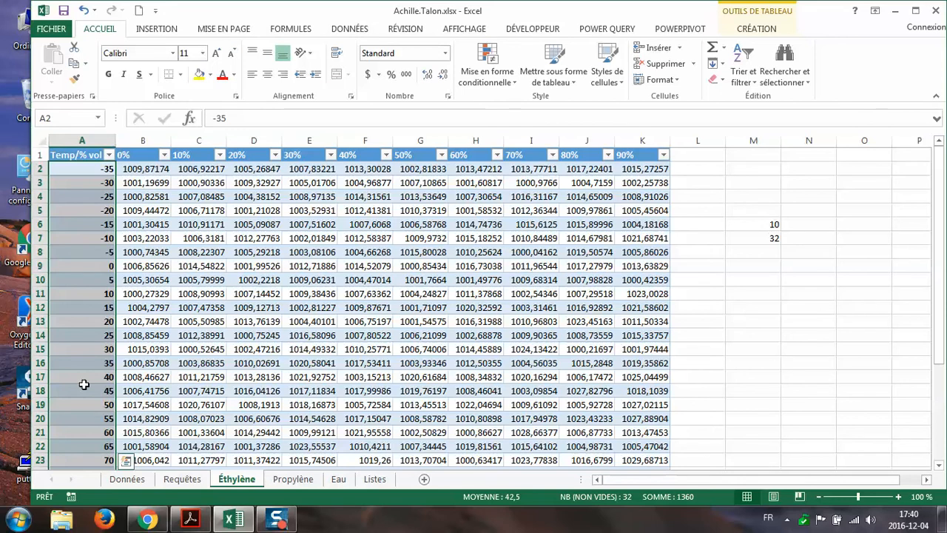
{"action": "left_click", "coordinate": [182, 479]}
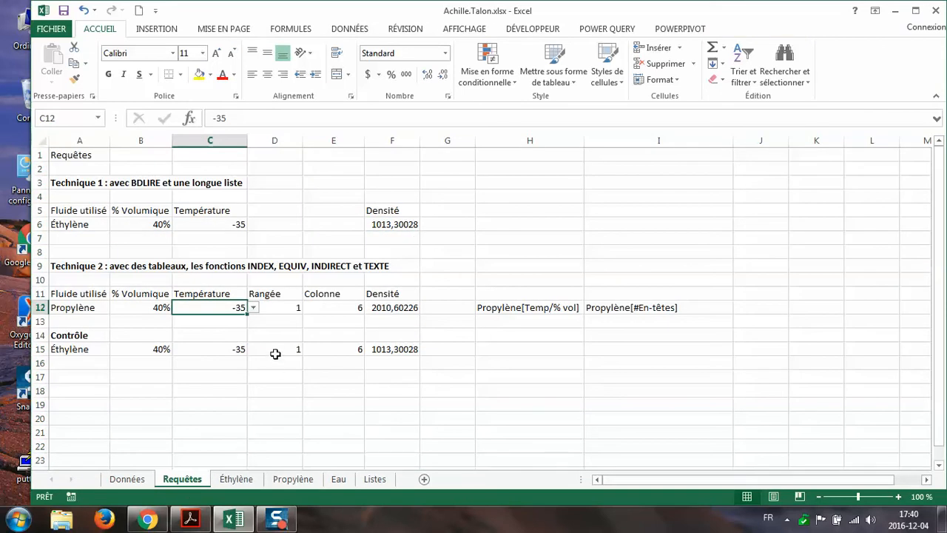
Start an EQUIV formula in the Rangée cell D12 with the temperature C12 as Valeur_cherchée.
{"action": "left_click", "coordinate": [284, 309]}
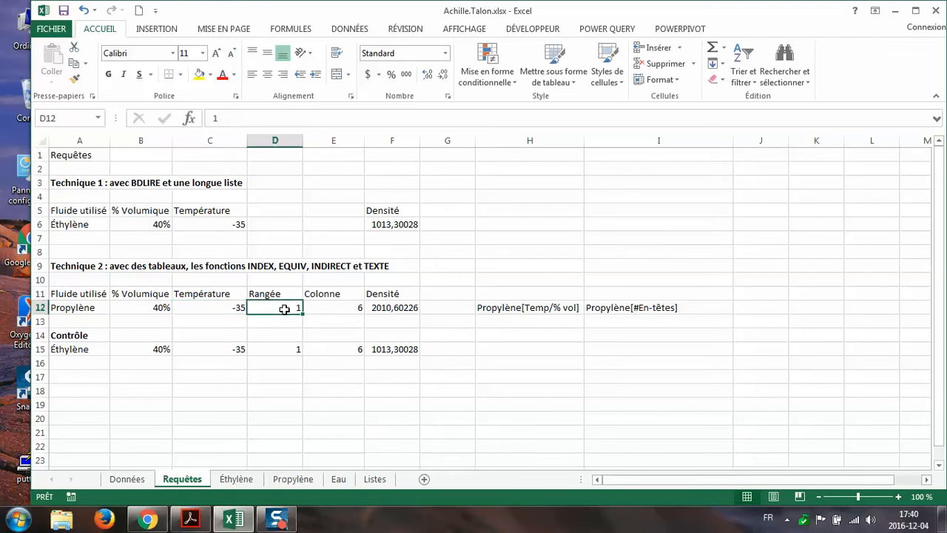
{"action": "type", "text": "=equiv"}
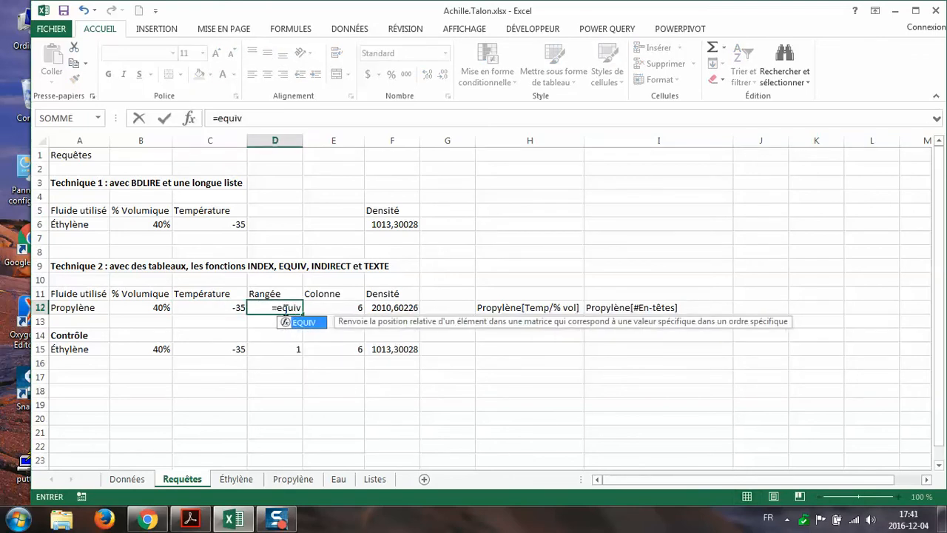
{"action": "double_click", "coordinate": [305, 322]}
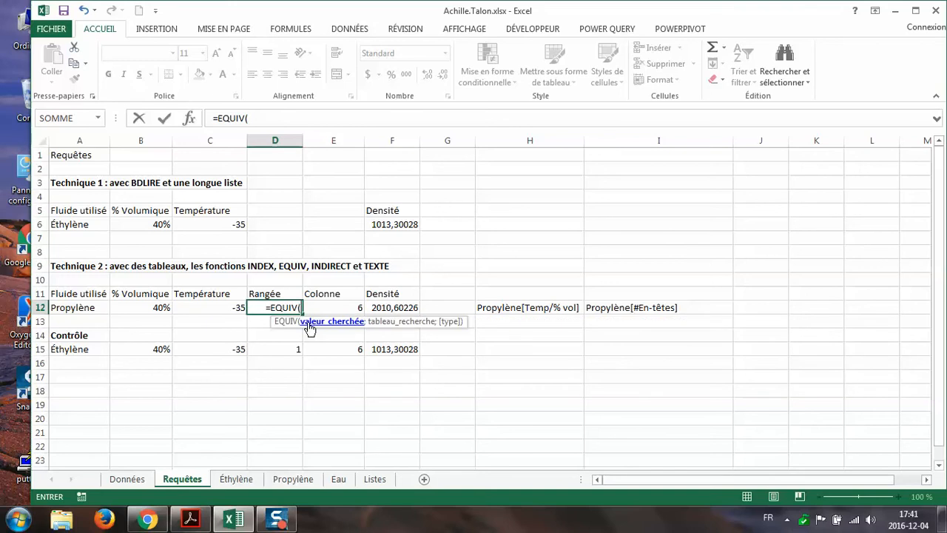
{"action": "left_click", "coordinate": [189, 118]}
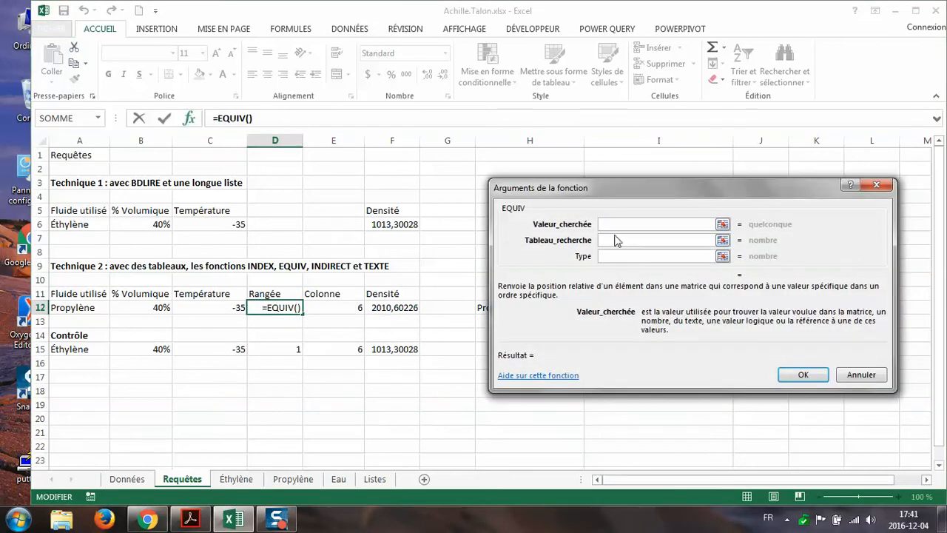
{"action": "left_click", "coordinate": [237, 308]}
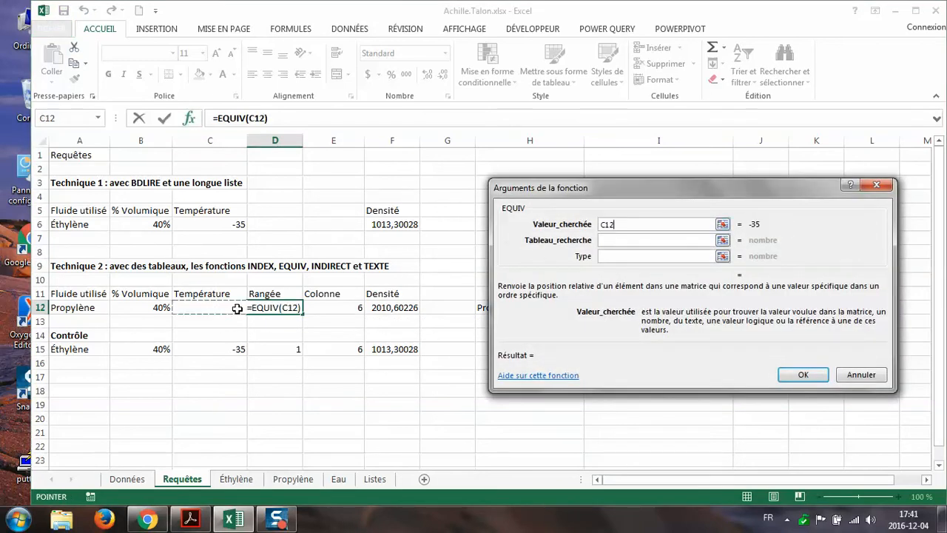
Set Tableau_recherche to Éthylène[Temp/% vol] and Type to 0, completing D12 as =EQUIV(C12;Éthylène[Temp/% vol];0).
{"action": "left_click", "coordinate": [608, 240]}
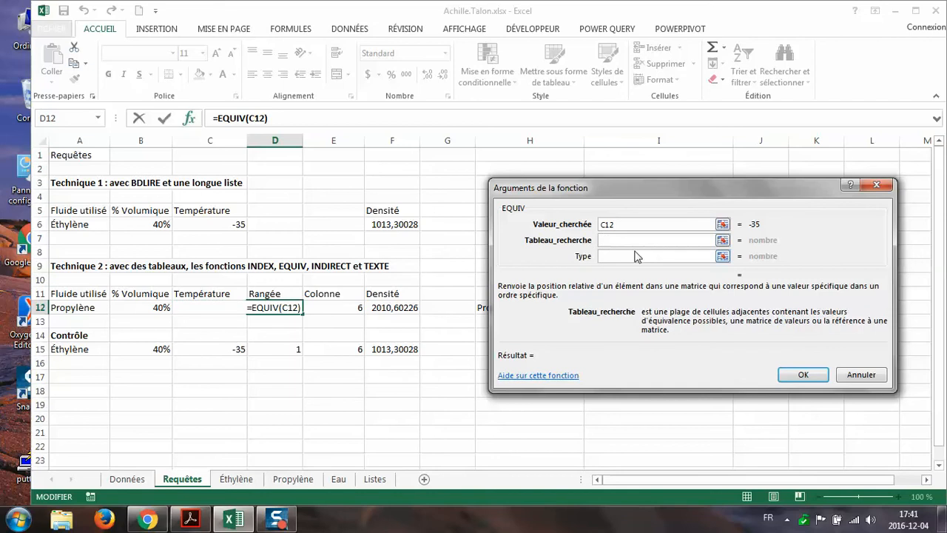
{"action": "left_click", "coordinate": [723, 241]}
{"action": "left_click", "coordinate": [236, 479]}
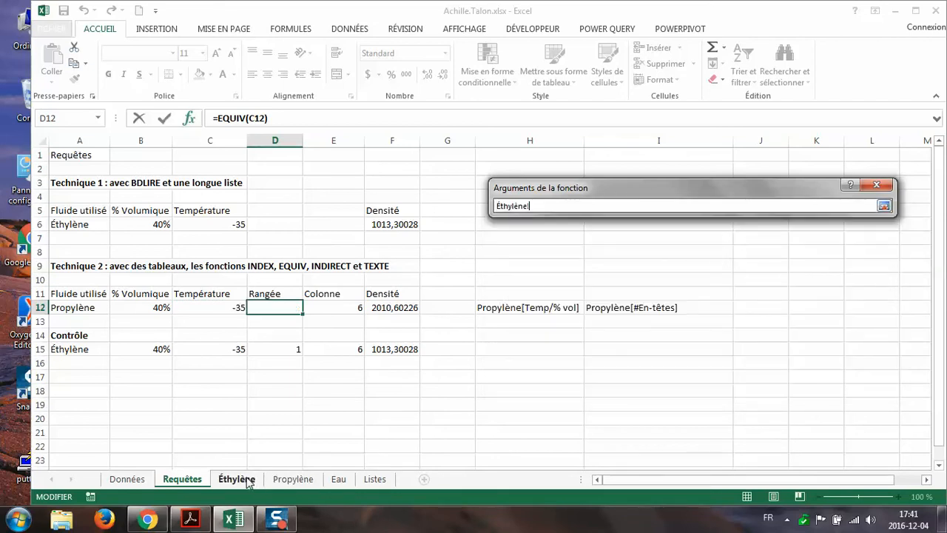
{"action": "left_click_drag", "start_coordinate": [76, 167], "coordinate": [84, 446]}
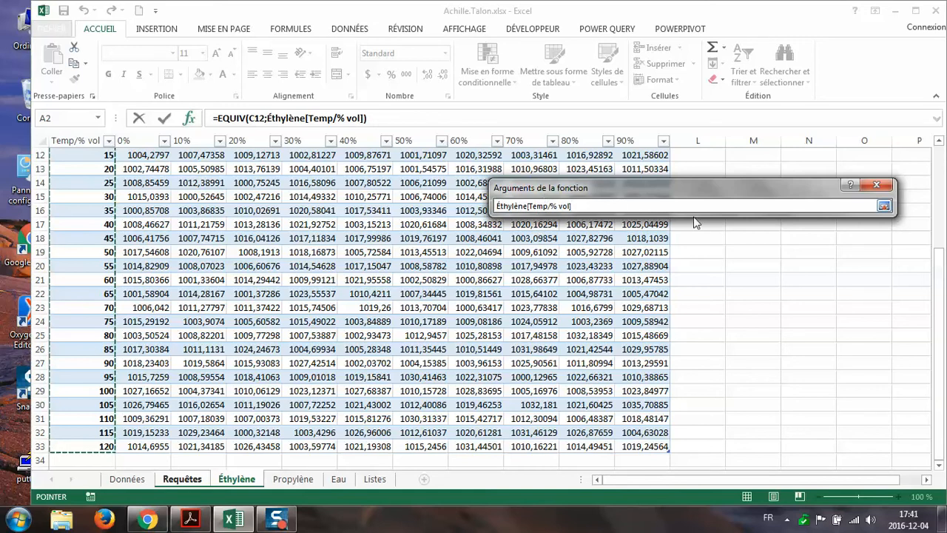
{"action": "left_click", "coordinate": [884, 206]}
{"action": "left_click", "coordinate": [634, 256]}
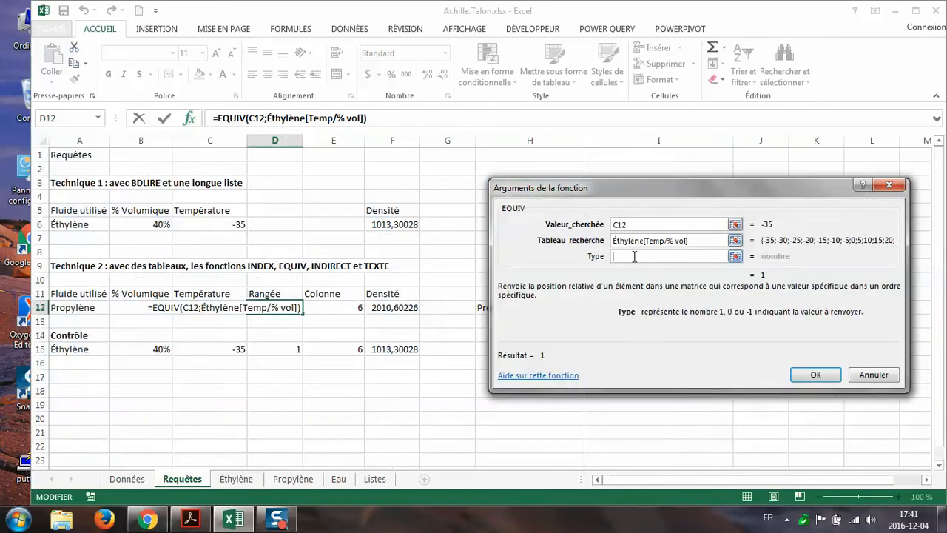
{"action": "type", "text": "0"}
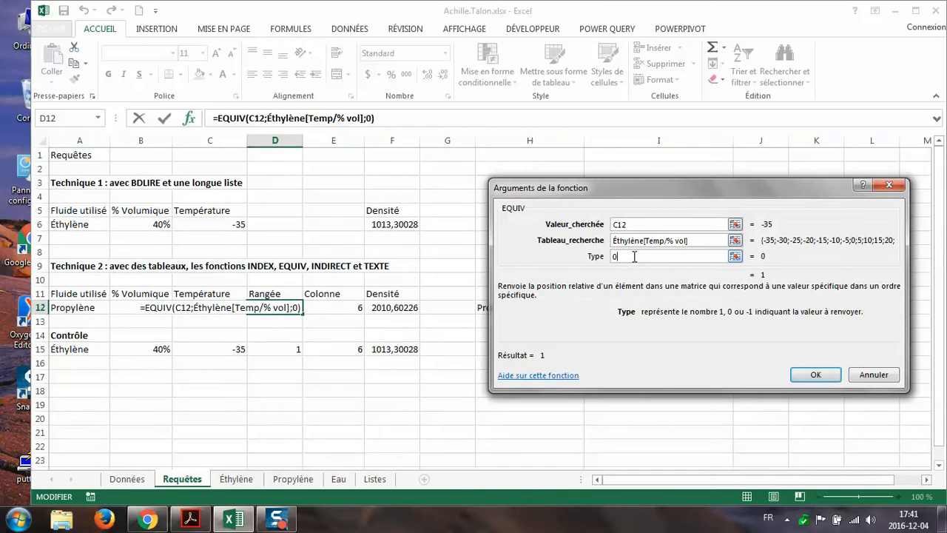
{"action": "key", "text": "Return"}
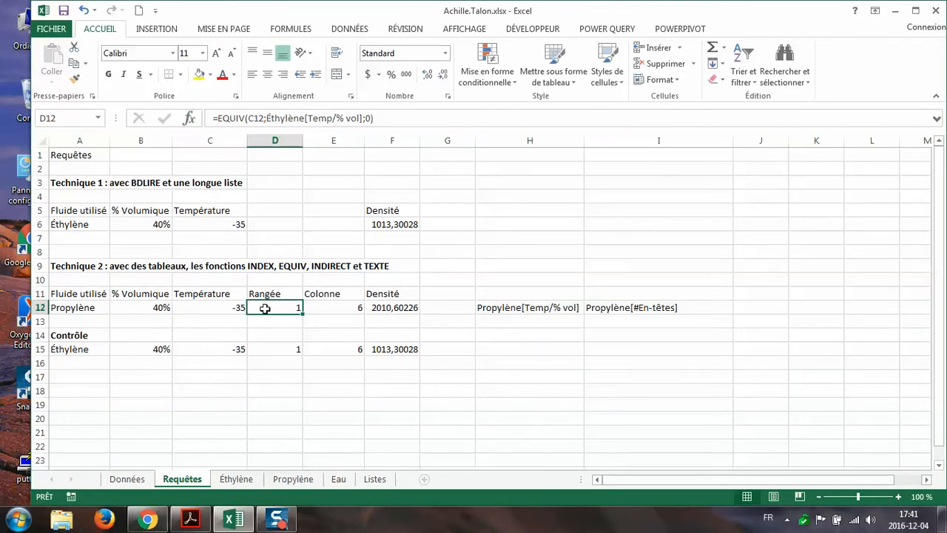
Start an EQUIV formula in the Colonne cell E12 with the volume percentage B12 as Valeur_cherchée.
{"action": "left_click", "coordinate": [340, 310]}
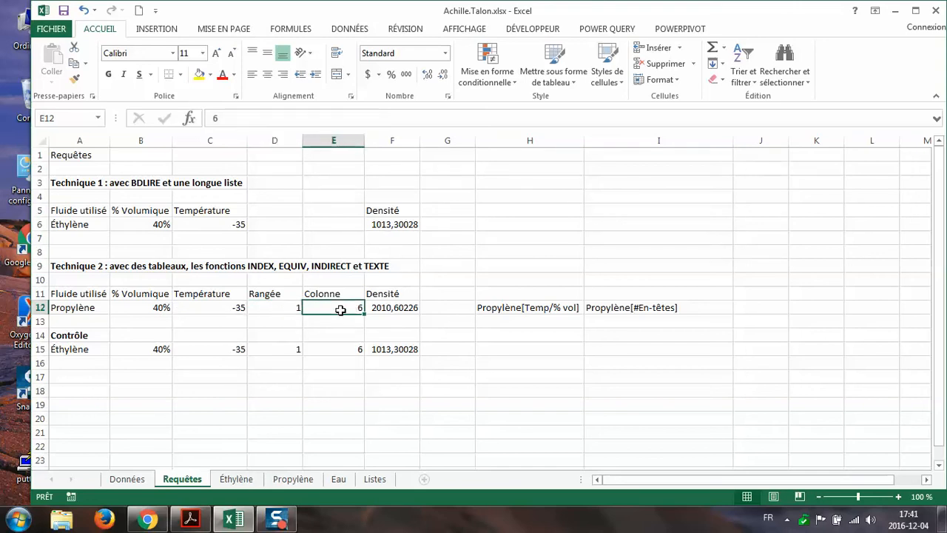
{"action": "type", "text": "=eq"}
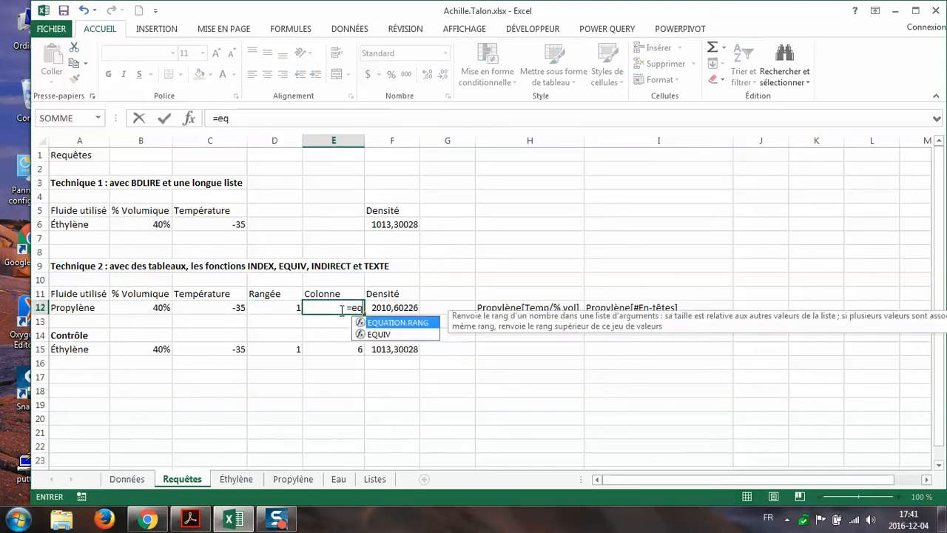
{"action": "type", "text": "uiv("}
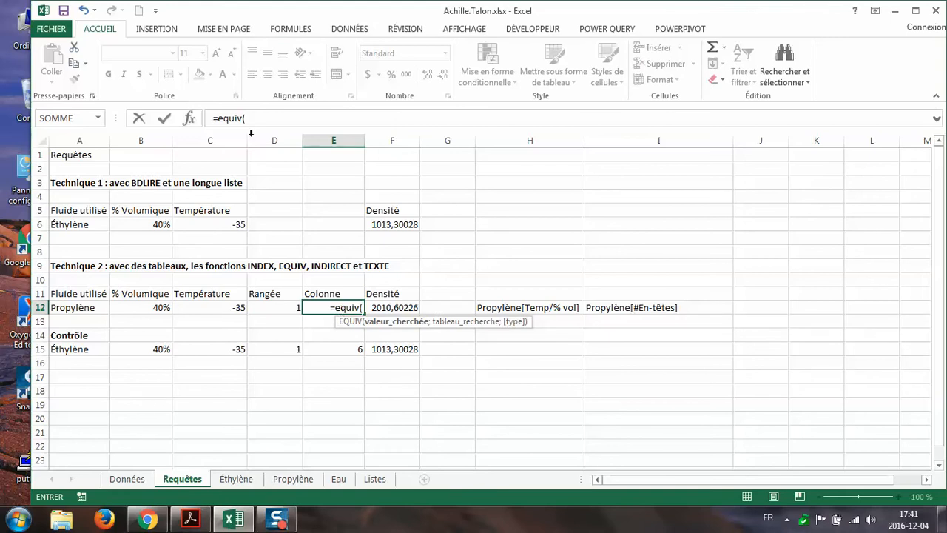
{"action": "left_click", "coordinate": [190, 118]}
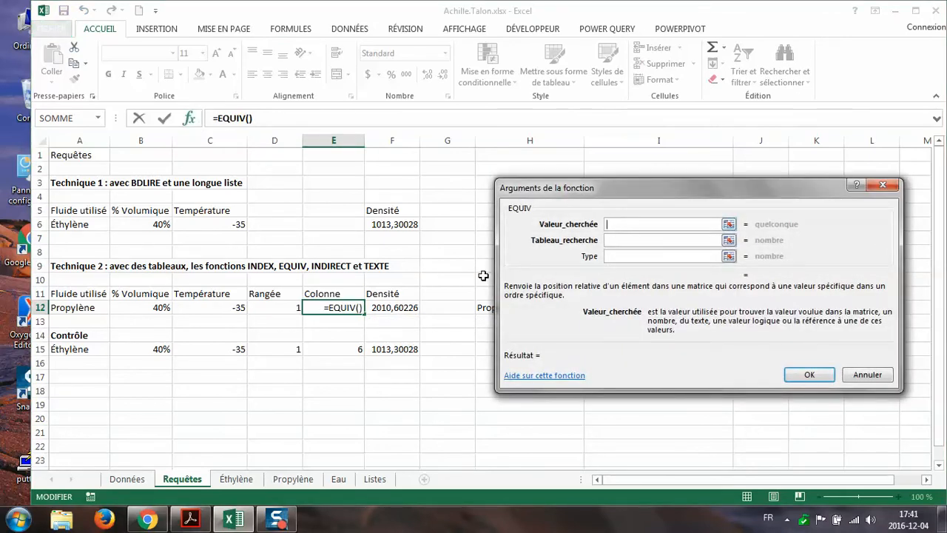
{"action": "left_click", "coordinate": [151, 310]}
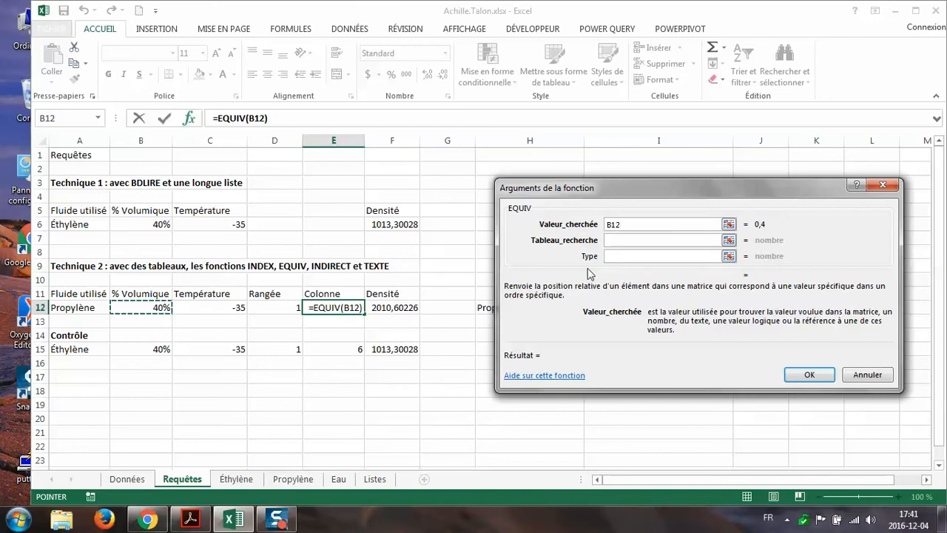
Set Tableau_recherche to the Éthylène table's header row and Type to 0, completing E12 as =EQUIV(B12;Éthylène[#En-têtes];0).
{"action": "left_click", "coordinate": [630, 241]}
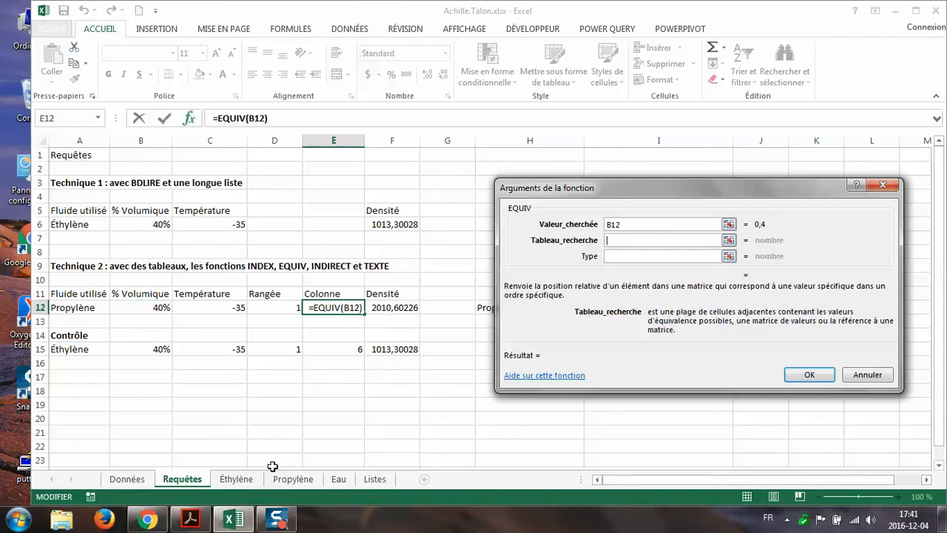
{"action": "left_click", "coordinate": [236, 480]}
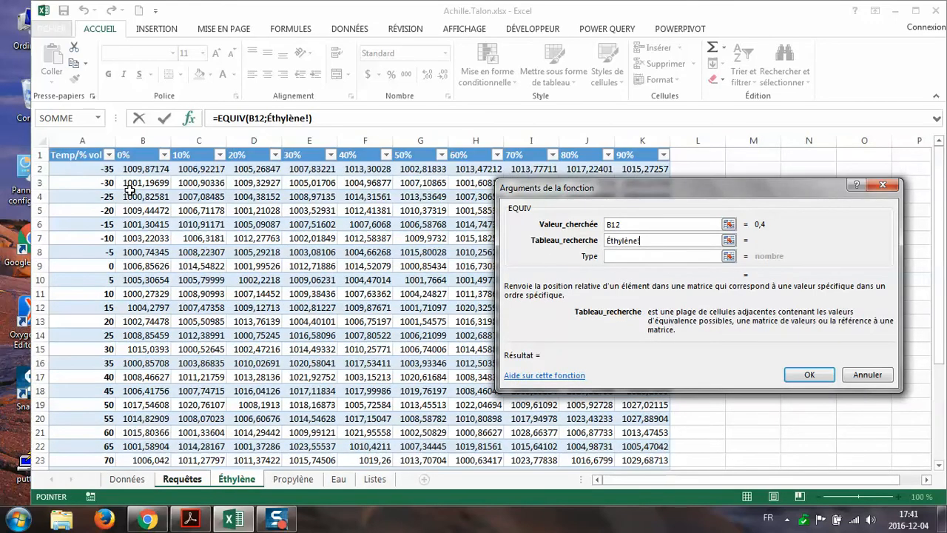
{"action": "left_click_drag", "start_coordinate": [85, 156], "coordinate": [635, 152]}
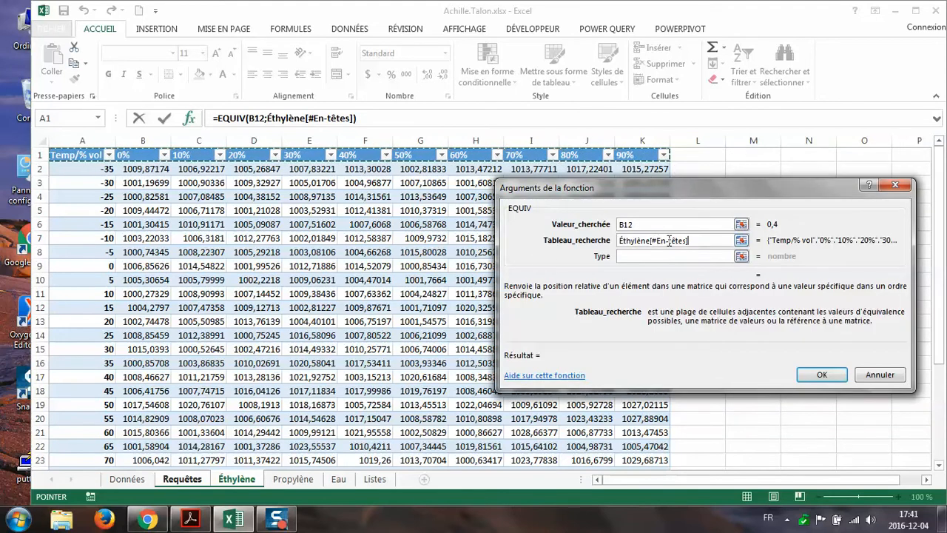
{"action": "left_click", "coordinate": [640, 256]}
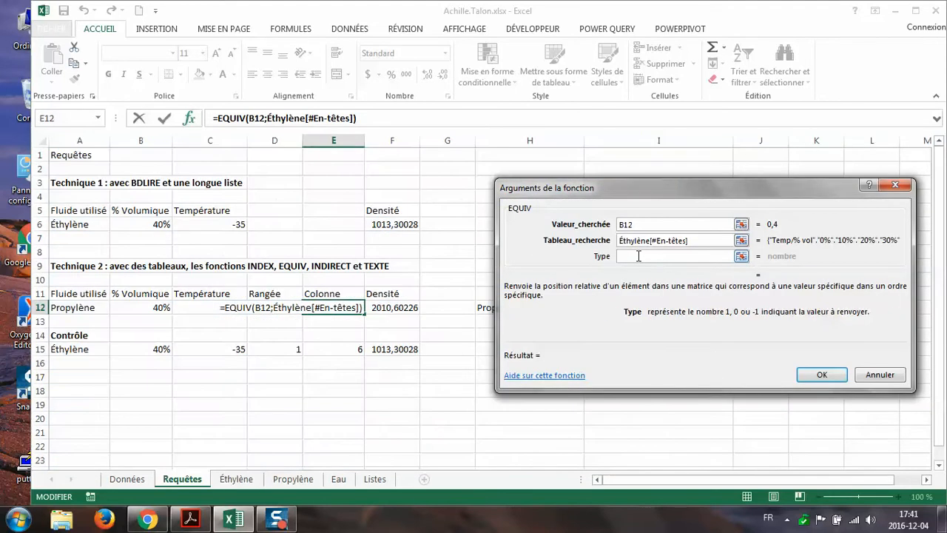
{"action": "type", "text": "0"}
{"action": "key", "text": "Return"}
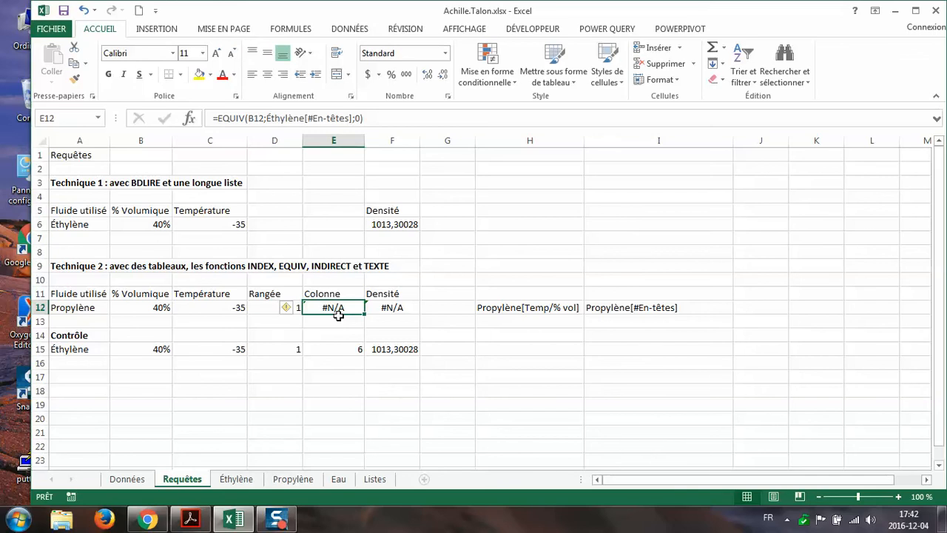
Enter =TEXTE(B12;"0%") in H14 to convert the volume percentage to text.
{"action": "left_click", "coordinate": [503, 337]}
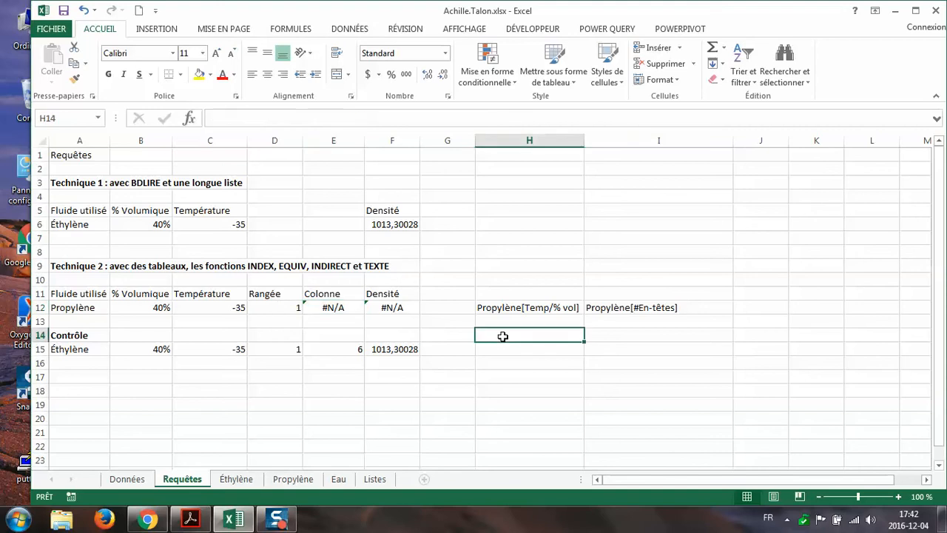
{"action": "type", "text": "=texte"}
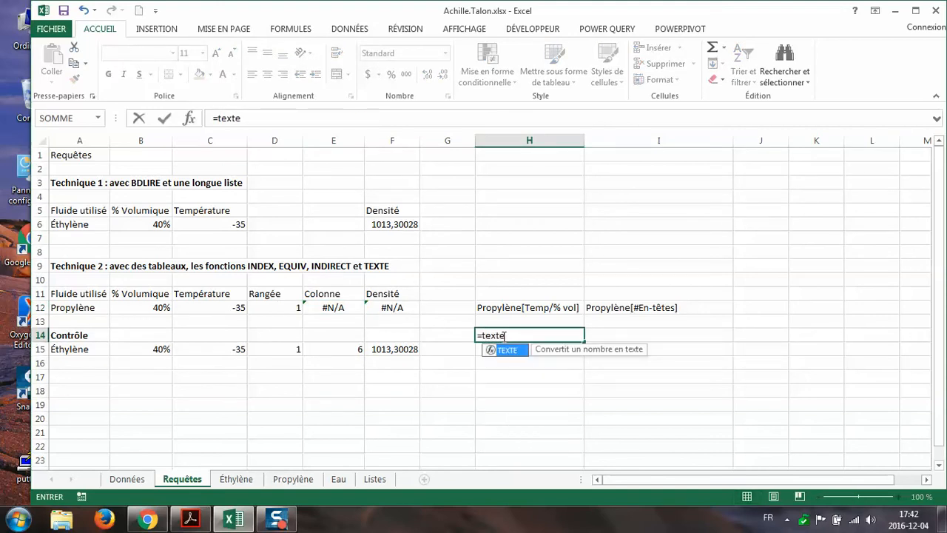
{"action": "type", "text": "("}
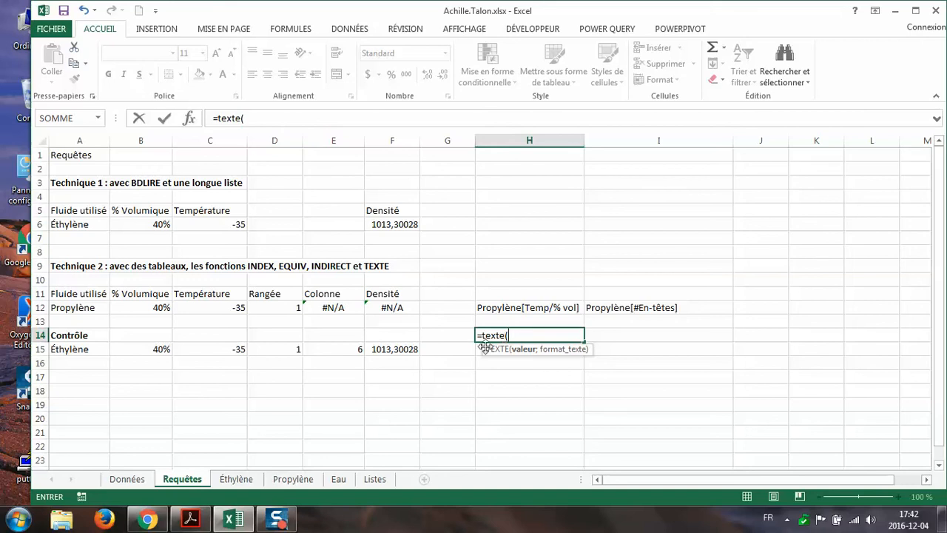
{"action": "left_click", "coordinate": [141, 307]}
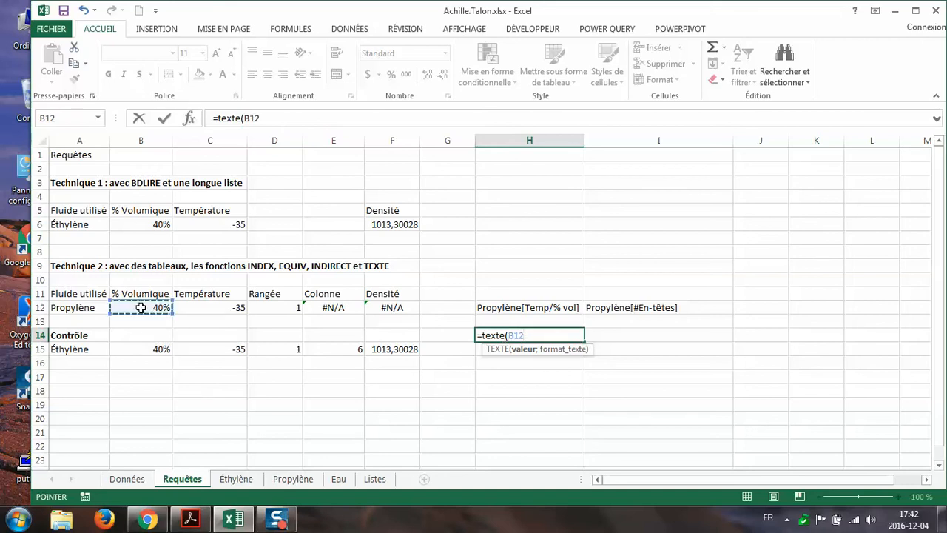
{"action": "type", "text": ";\"0%É"}
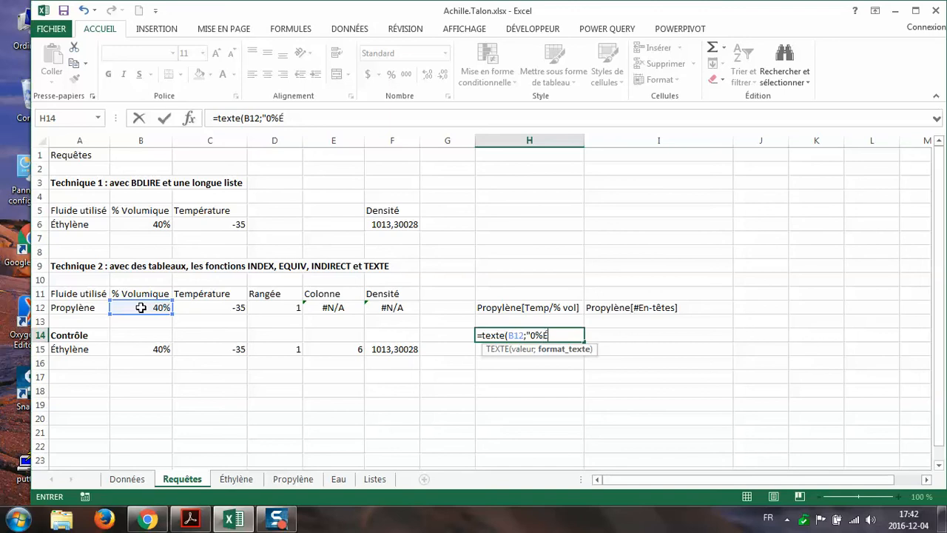
{"action": "key", "text": "BackSpace"}
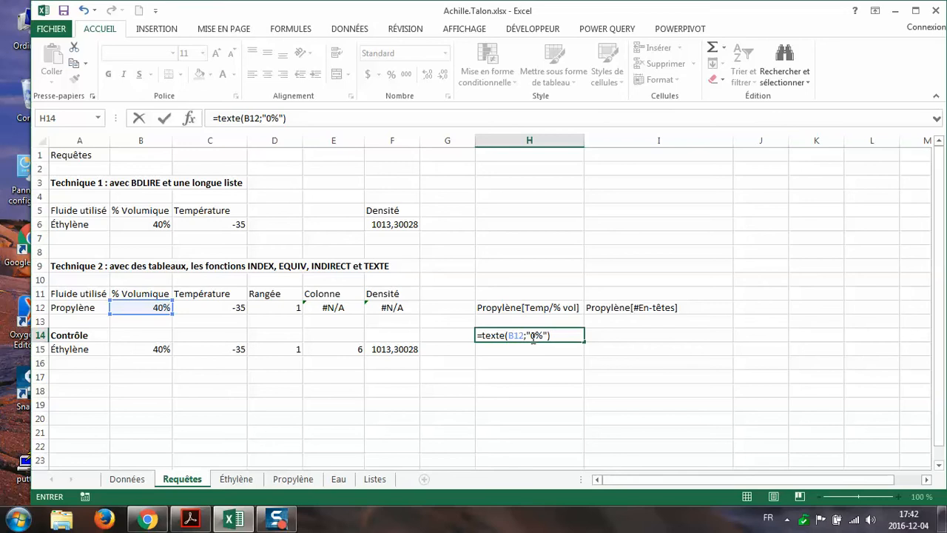
{"action": "key", "text": "Return"}
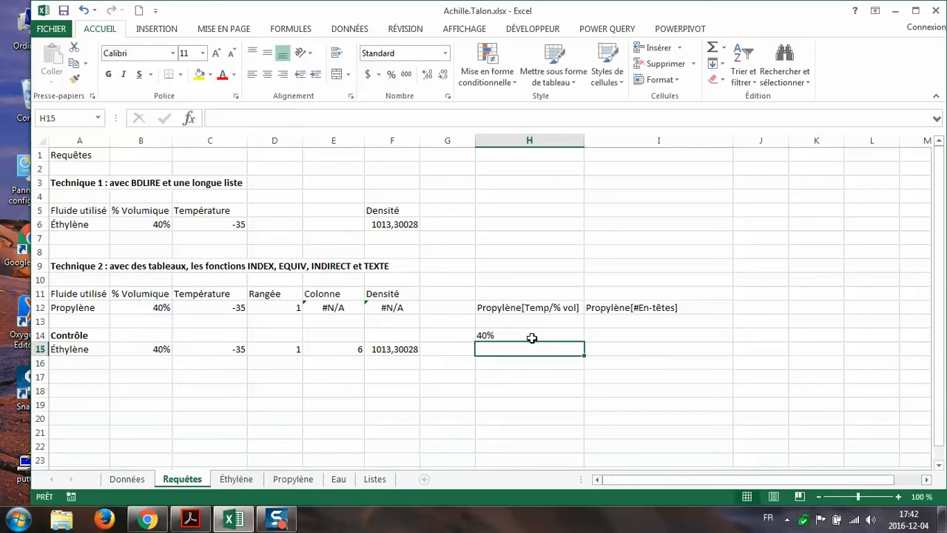
Copy the TEXTE formula's text from H14 and leave the cell without editing it.
{"action": "left_click", "coordinate": [490, 334]}
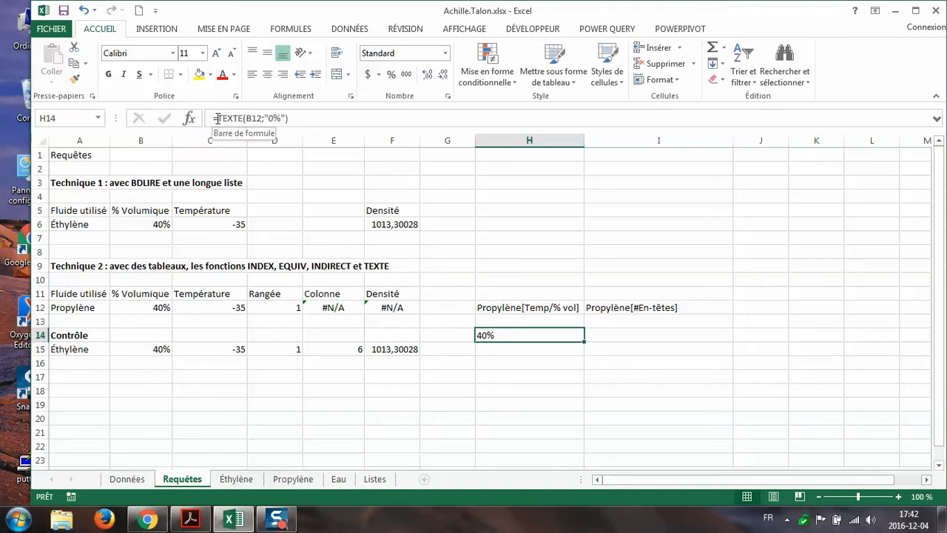
{"action": "left_click_drag", "start_coordinate": [213, 118], "coordinate": [289, 119]}
{"action": "right_click", "coordinate": [265, 121]}
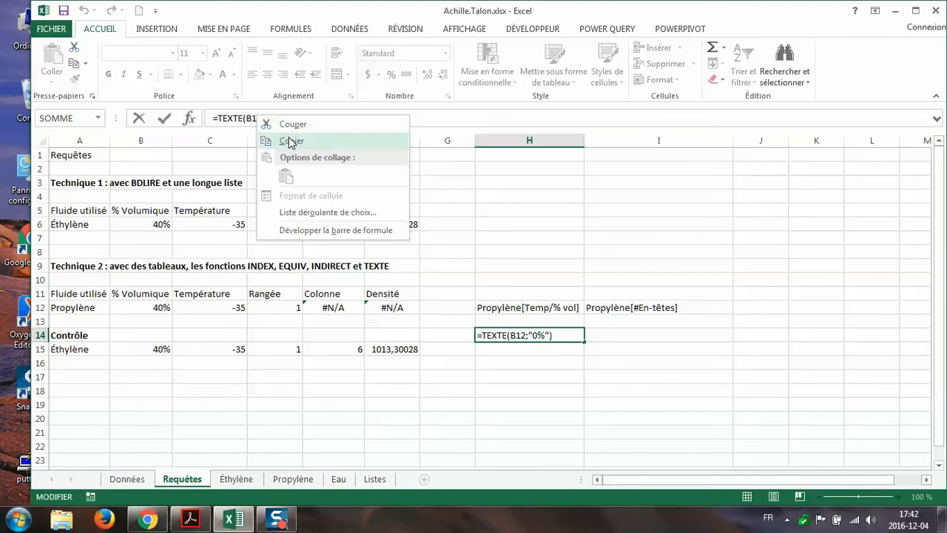
{"action": "left_click", "coordinate": [289, 141]}
{"action": "key", "text": "Escape"}
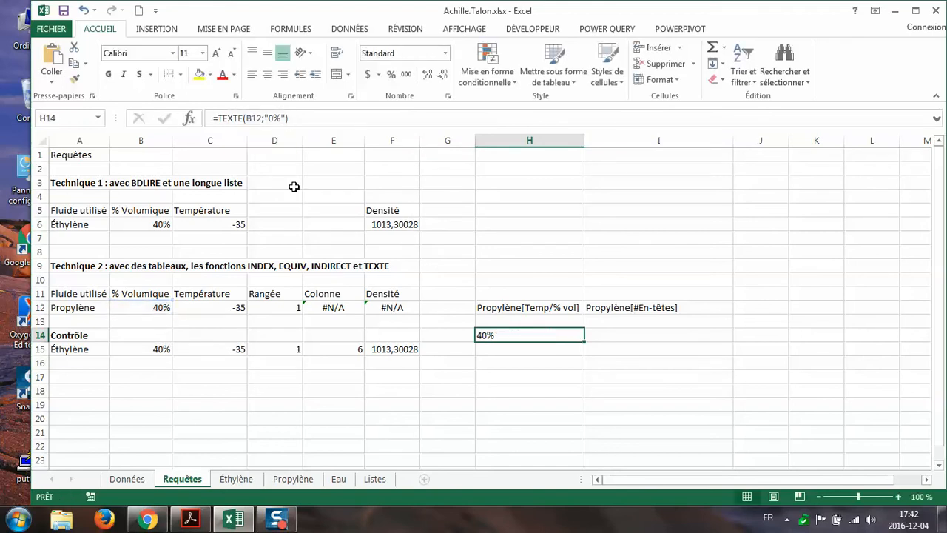
Replace the lookup value in Colonne cell E12 with TEXTE(B12;"0%"), giving =EQUIV(TEXTE(B12;"0%");Éthylène[#En-têtes];0).
{"action": "left_click", "coordinate": [324, 305]}
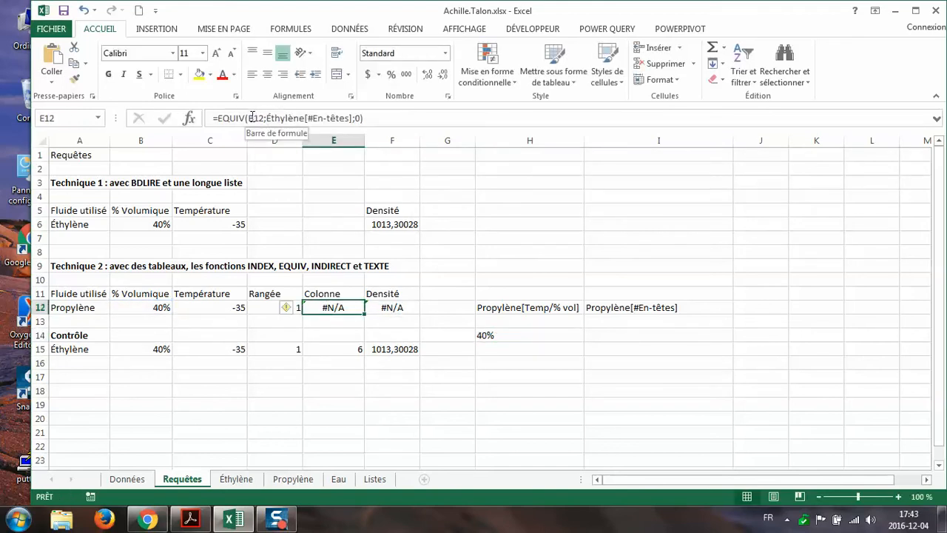
{"action": "left_click", "coordinate": [252, 119]}
{"action": "left_click", "coordinate": [248, 118]}
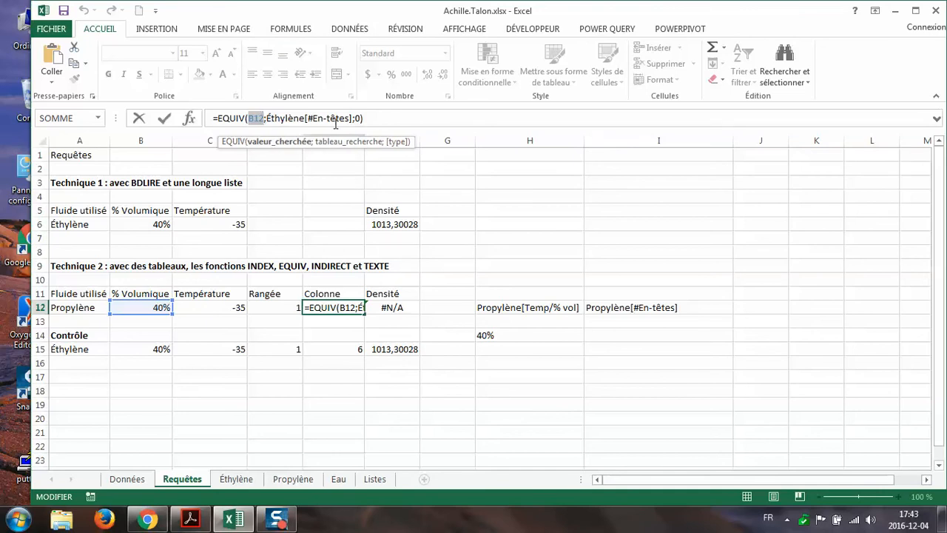
{"action": "key", "text": "ctrl+v"}
{"action": "key", "text": "Return"}
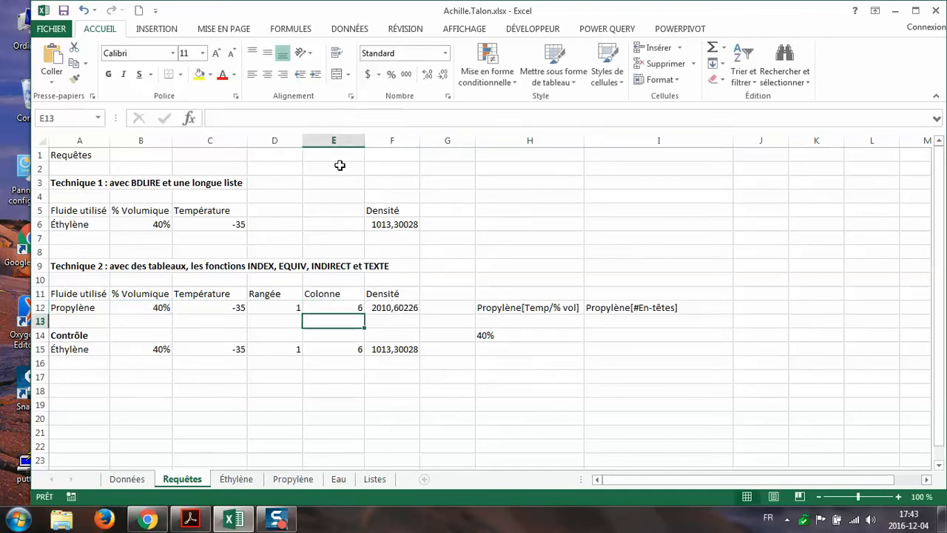
Clear the contents of the TEXTE test cell H14.
{"action": "left_click", "coordinate": [495, 334]}
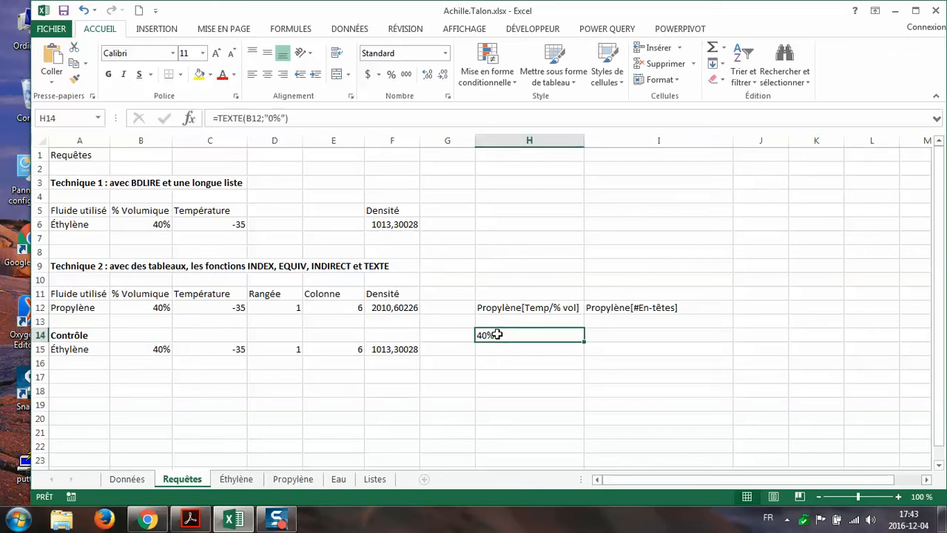
{"action": "right_click", "coordinate": [495, 334]}
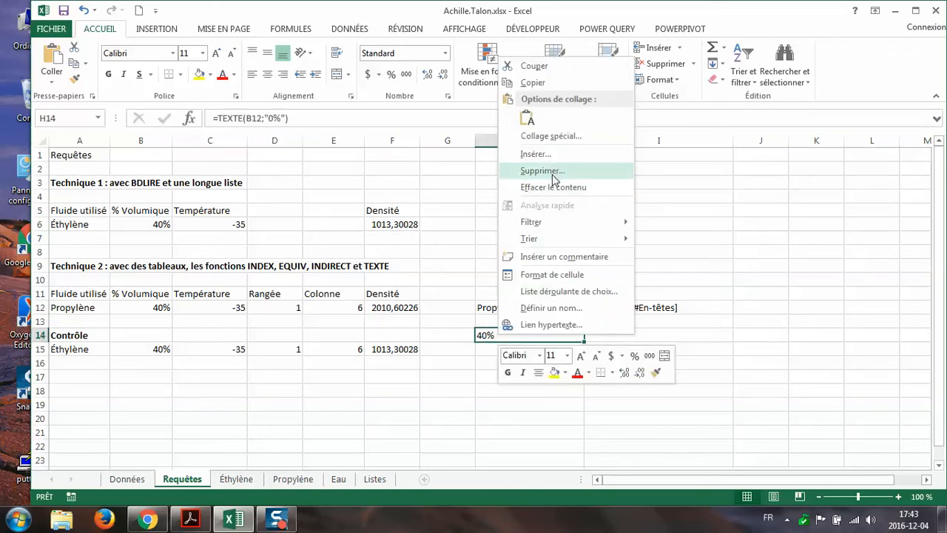
{"action": "left_click", "coordinate": [554, 188]}
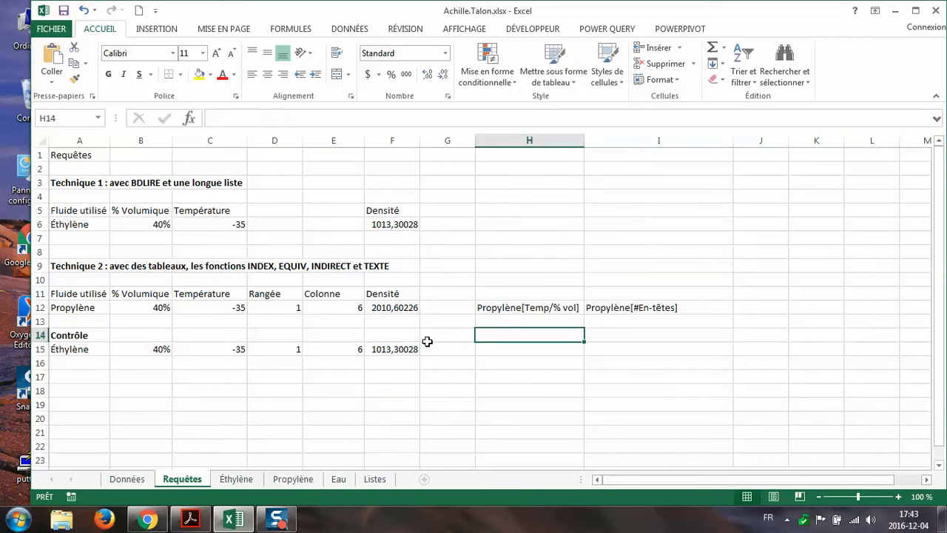
Test the row 12 query with a volume percentage of 20% in B12 and a temperature of -25 in C12.
{"action": "left_click", "coordinate": [152, 309]}
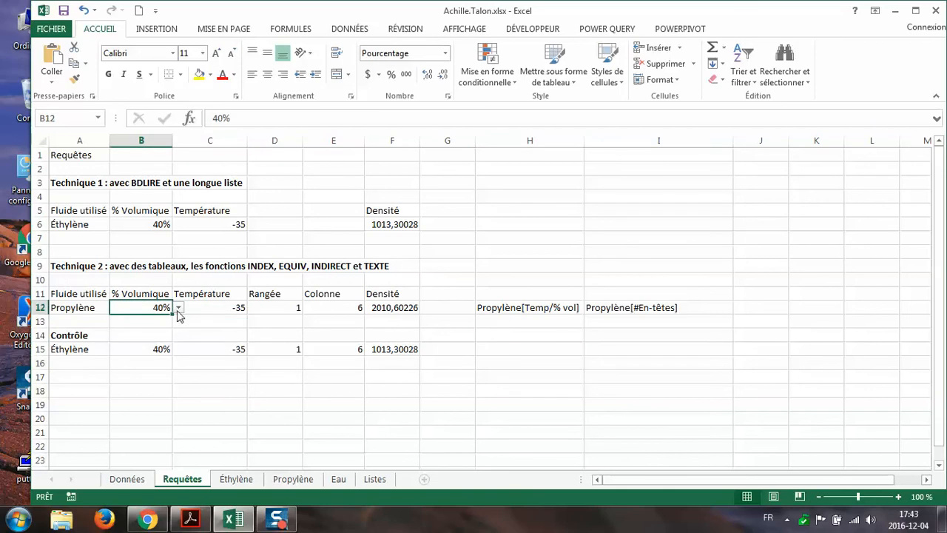
{"action": "left_click", "coordinate": [179, 307]}
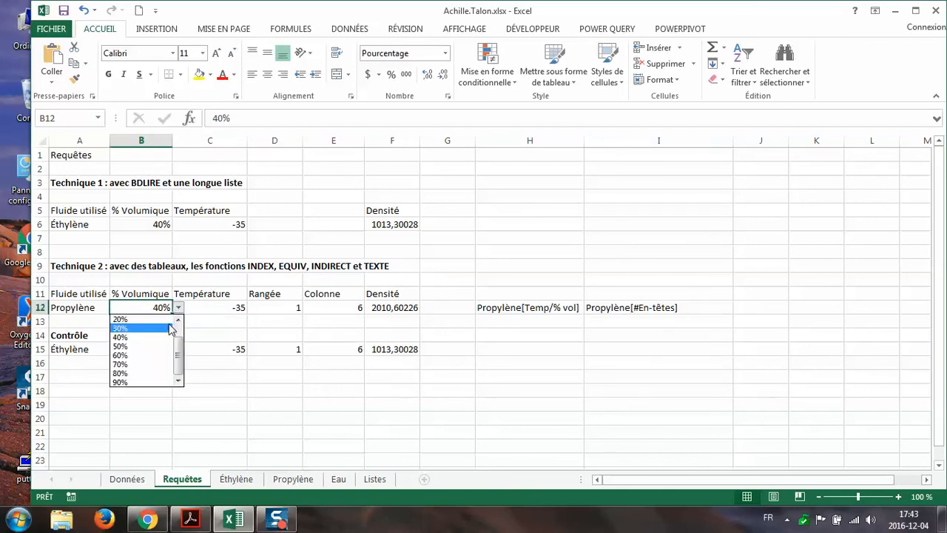
{"action": "left_click", "coordinate": [119, 319]}
{"action": "left_click", "coordinate": [237, 307]}
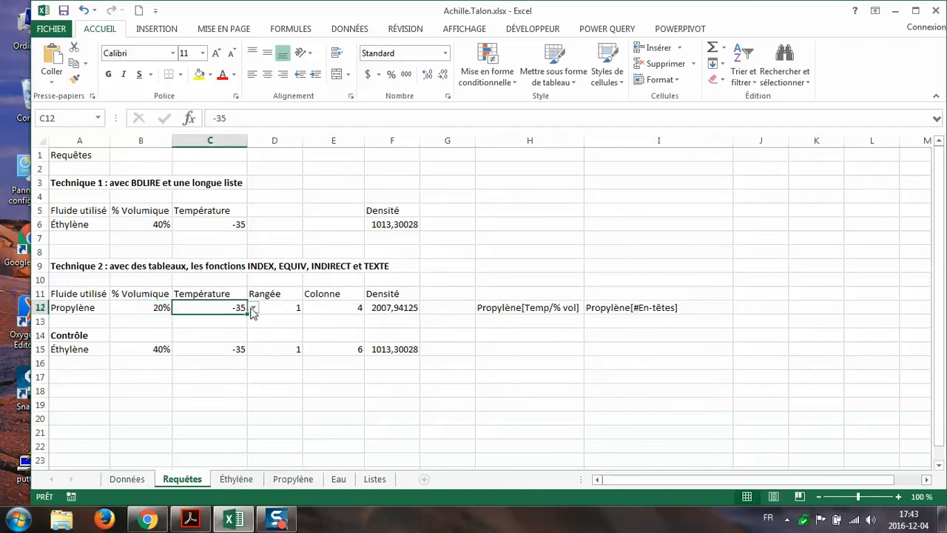
{"action": "left_click", "coordinate": [253, 307]}
{"action": "left_click", "coordinate": [238, 334]}
Check the density for 20% and -25 in the Propylène table against the Densité result on the Requêtes sheet.
{"action": "left_click", "coordinate": [289, 481]}
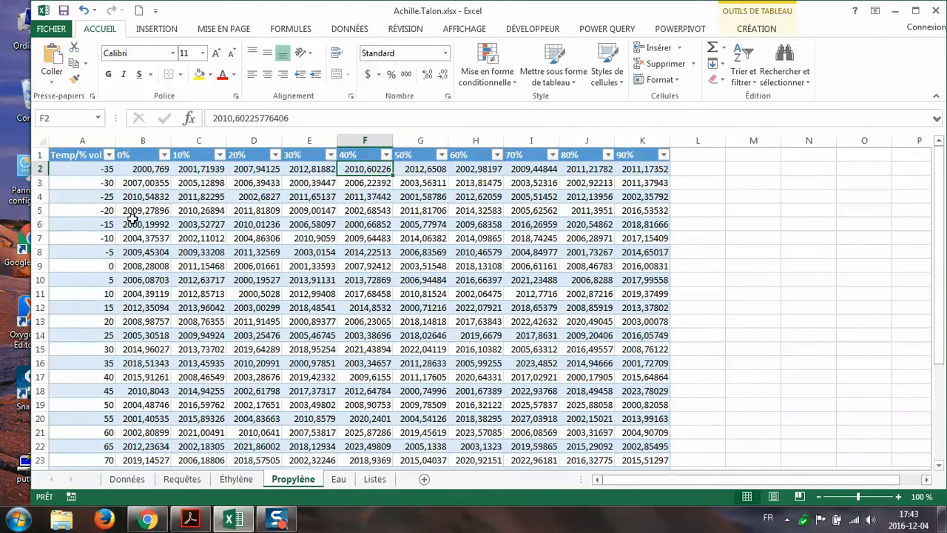
{"action": "left_click", "coordinate": [251, 195]}
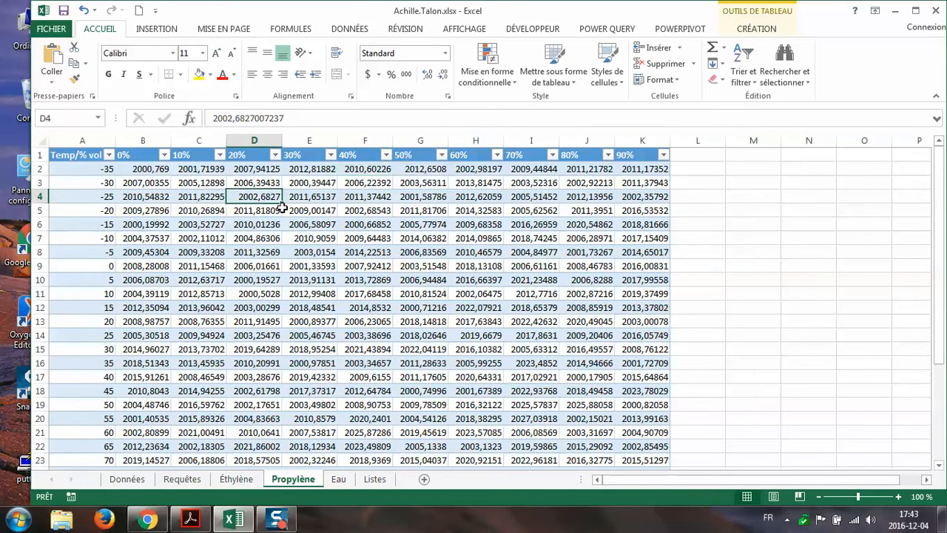
{"action": "left_click", "coordinate": [182, 478]}
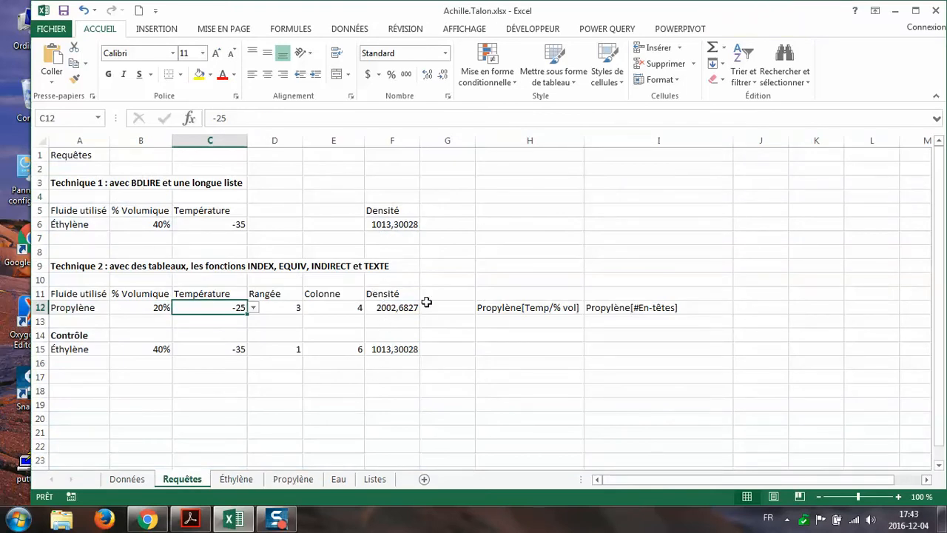
Set the row 12 query to fluid Éthylène, volume percentage 40% and temperature -35.
{"action": "left_click", "coordinate": [75, 307]}
{"action": "left_click", "coordinate": [117, 309]}
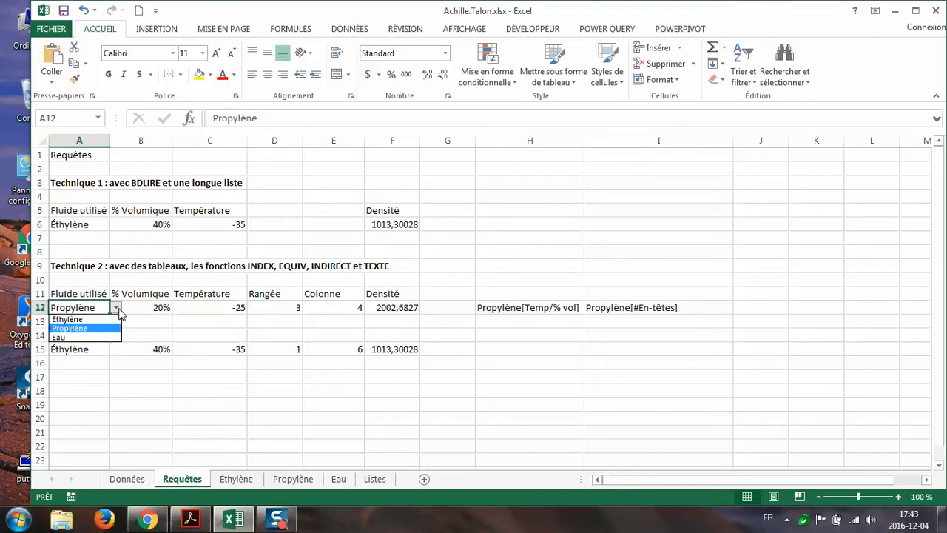
{"action": "left_click", "coordinate": [111, 319]}
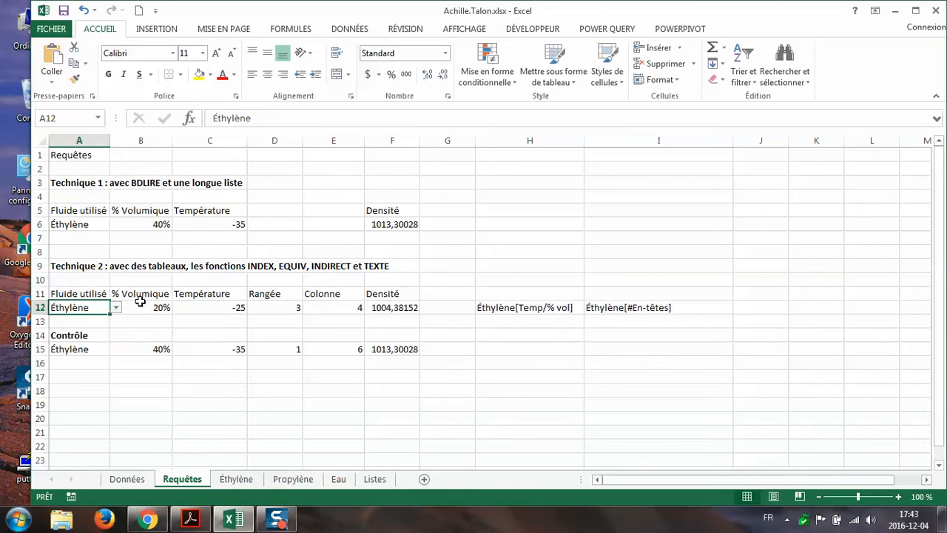
{"action": "left_click", "coordinate": [140, 306]}
{"action": "left_click", "coordinate": [179, 308]}
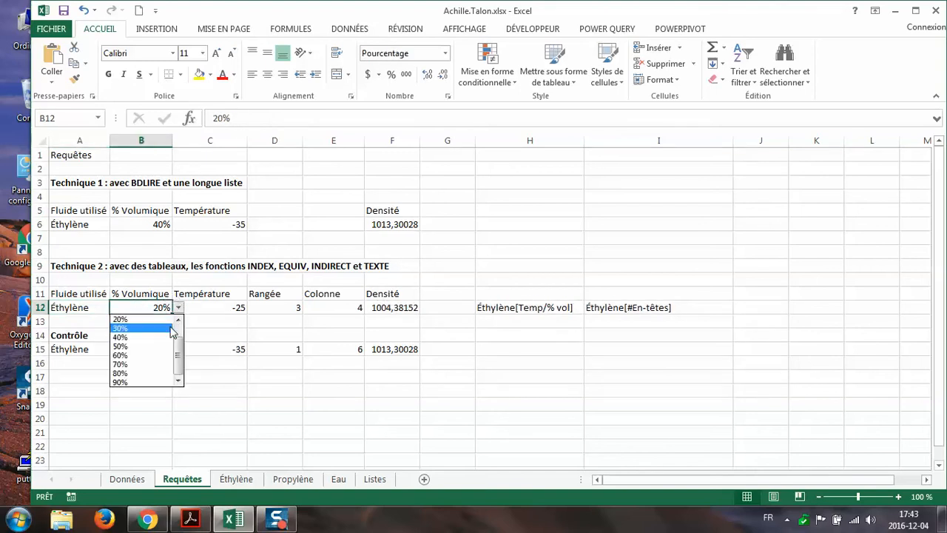
{"action": "left_click", "coordinate": [148, 337]}
{"action": "left_click", "coordinate": [224, 308]}
{"action": "left_click", "coordinate": [253, 308]}
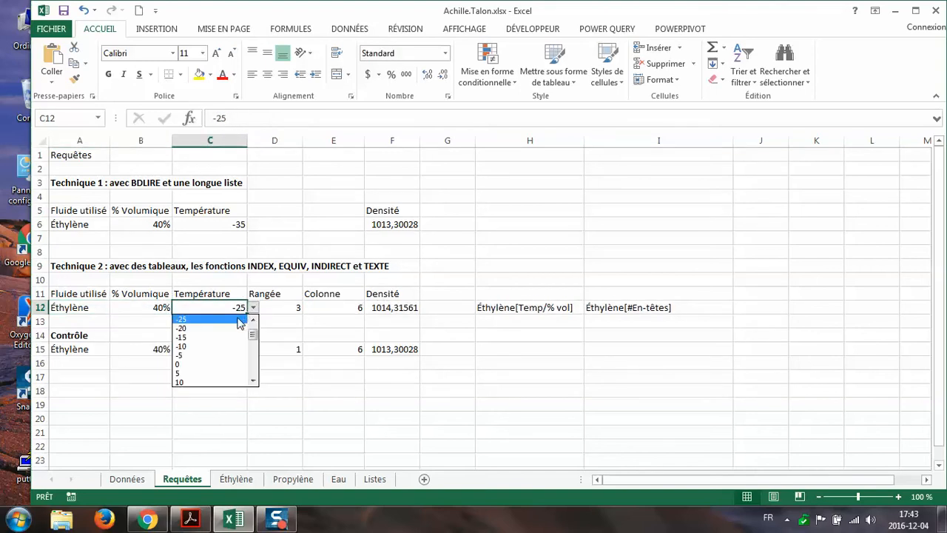
{"action": "scroll", "coordinate": [254, 336], "scroll_direction": "up", "scroll_amount": 2}
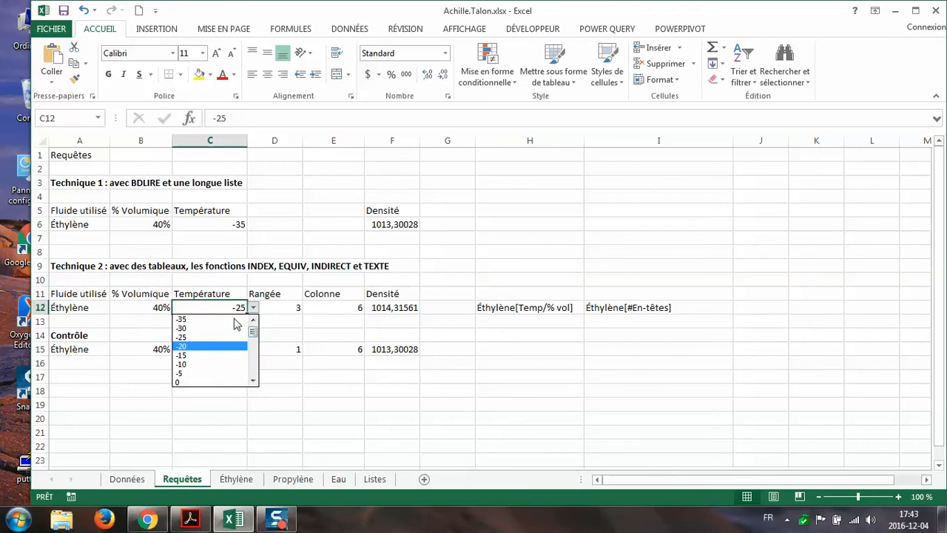
{"action": "left_click", "coordinate": [235, 319]}
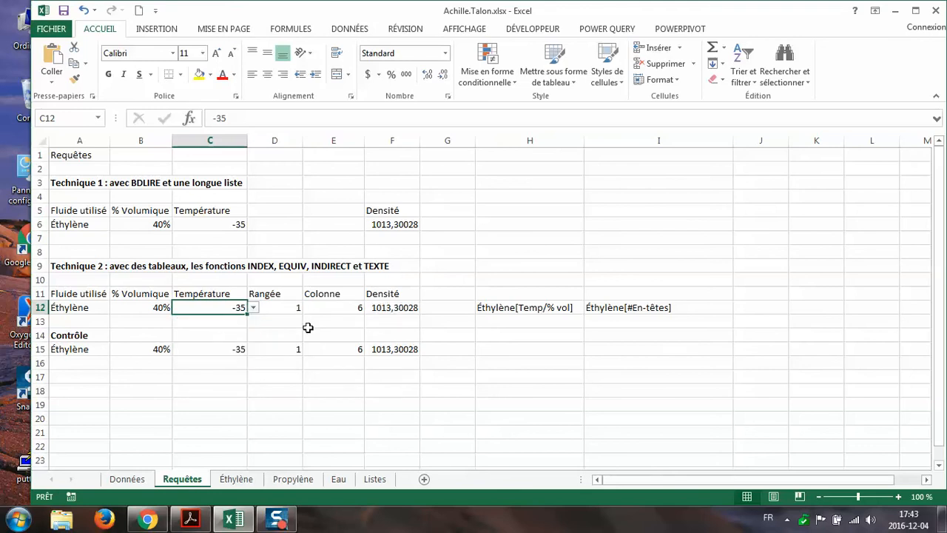
Examine the Rangée, Colonne and Densité formulas in row 12 and compare the layout of the Éthylène and Propylène tables.
{"action": "left_click", "coordinate": [285, 305]}
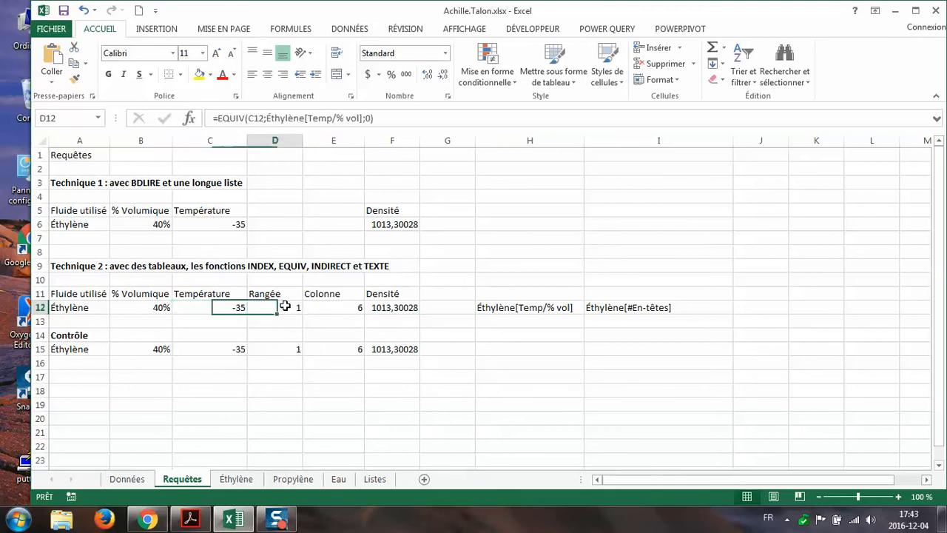
{"action": "left_click", "coordinate": [327, 302]}
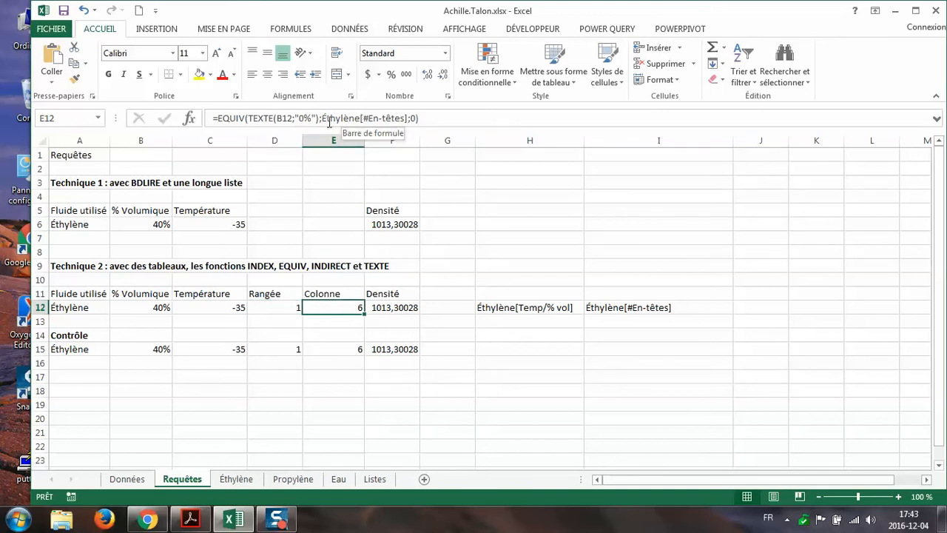
{"action": "left_click", "coordinate": [275, 306]}
{"action": "left_click", "coordinate": [326, 305]}
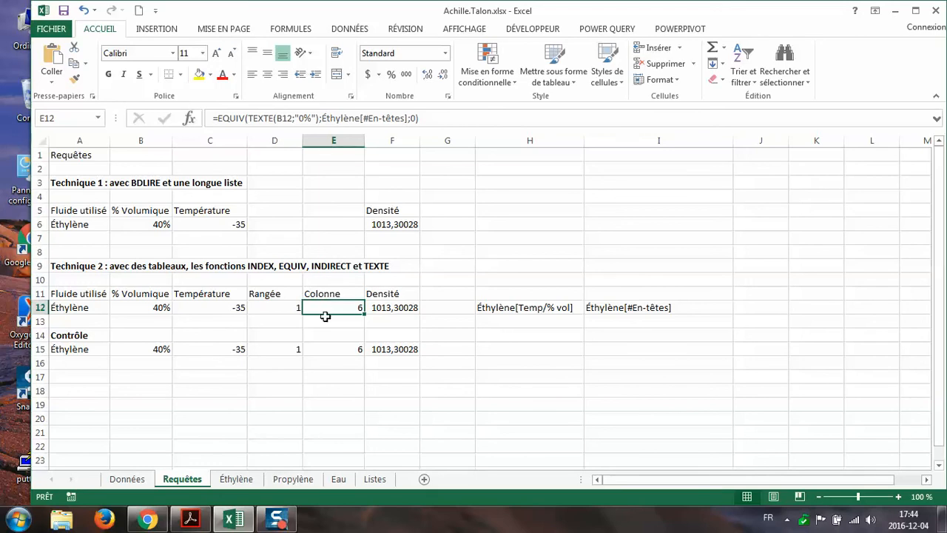
{"action": "left_click", "coordinate": [235, 480]}
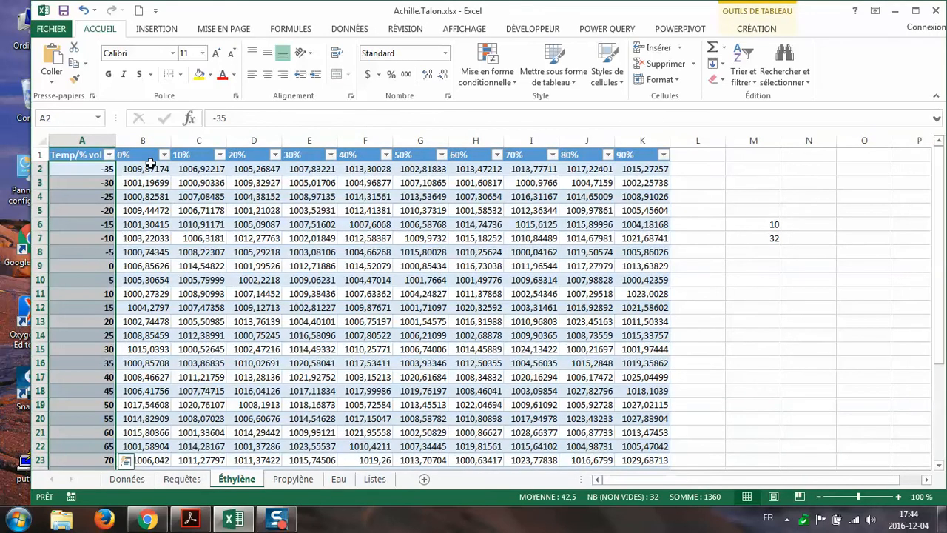
{"action": "left_click", "coordinate": [293, 479]}
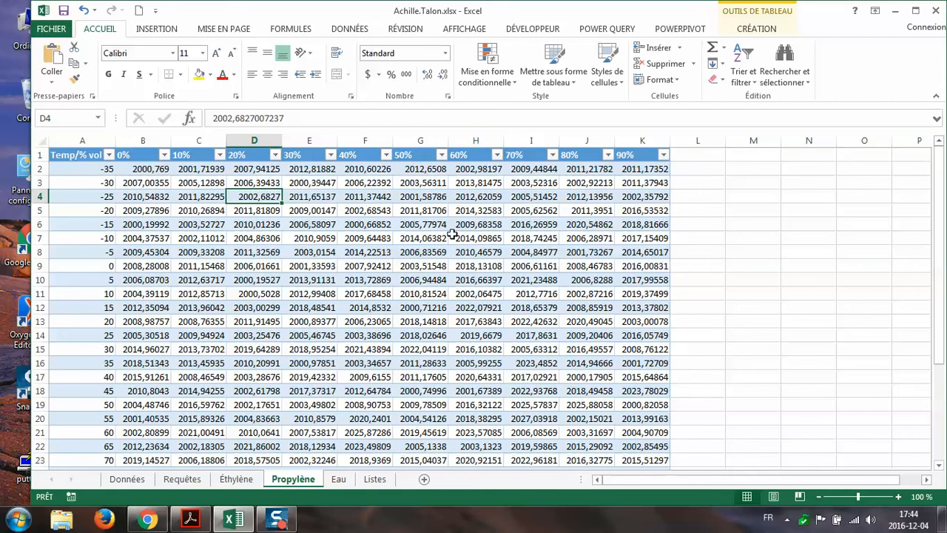
{"action": "left_click", "coordinate": [183, 479]}
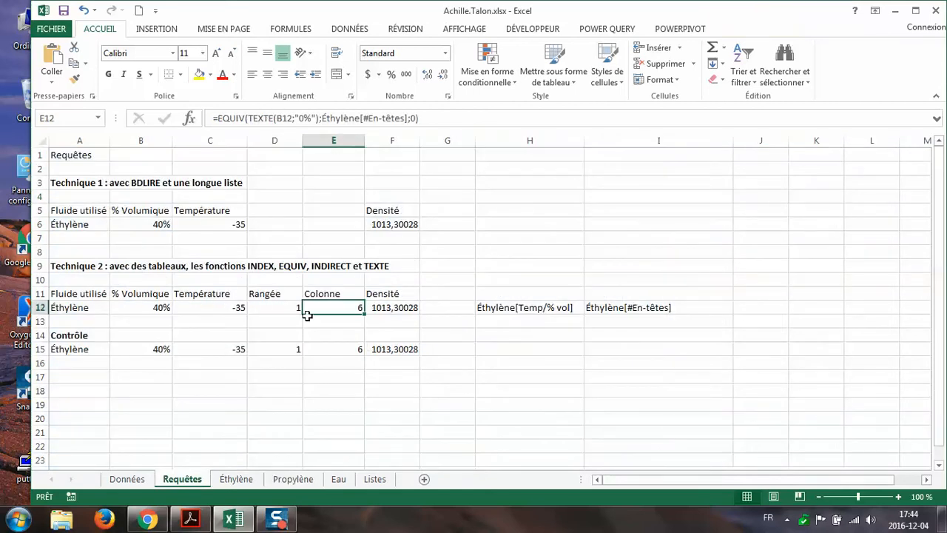
{"action": "left_click", "coordinate": [272, 311]}
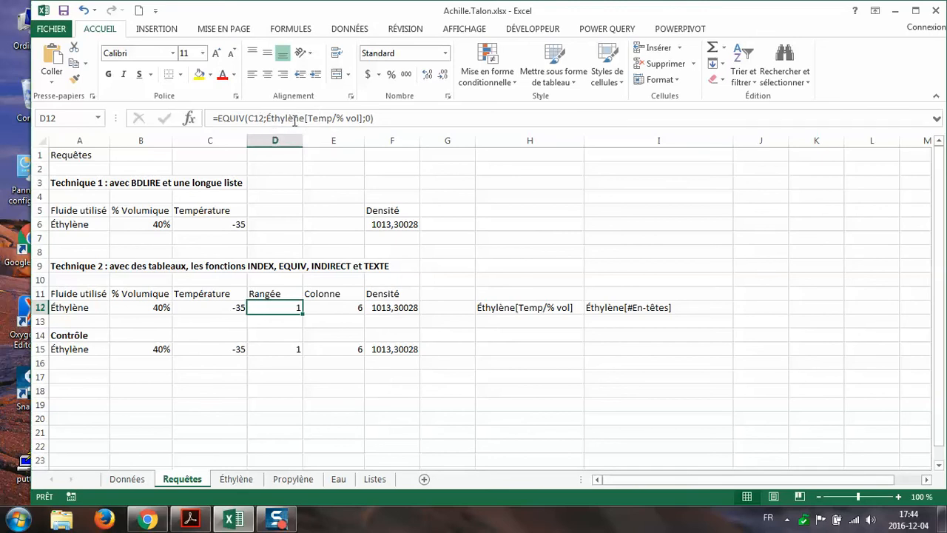
{"action": "left_click", "coordinate": [393, 307]}
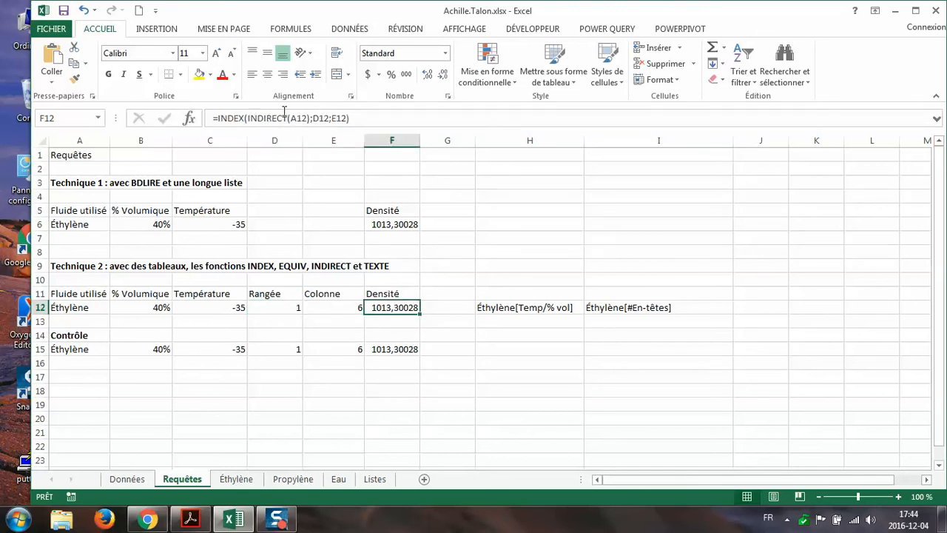
{"action": "left_click", "coordinate": [289, 309]}
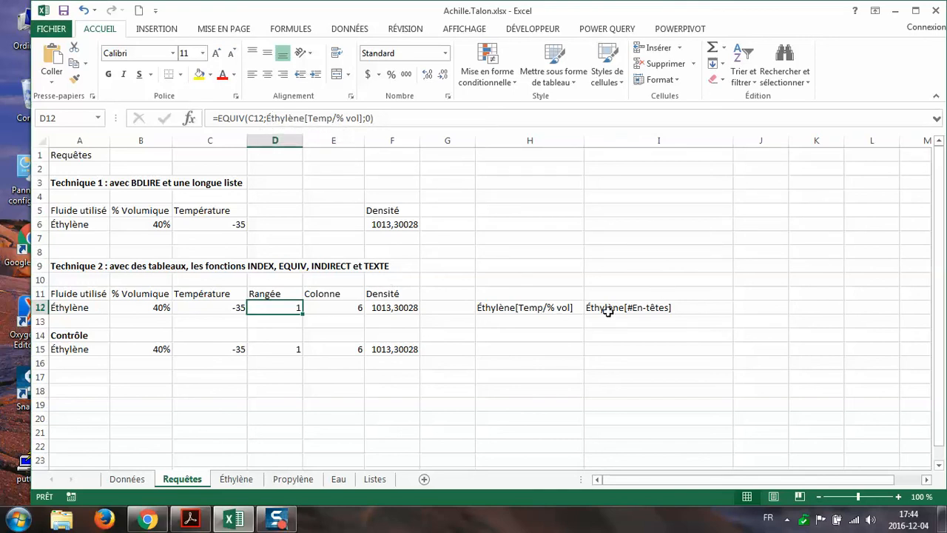
Test the fluid choice in A12 with Propylène and Eau, and set it back to Éthylène.
{"action": "left_click", "coordinate": [93, 309]}
{"action": "left_click", "coordinate": [116, 307]}
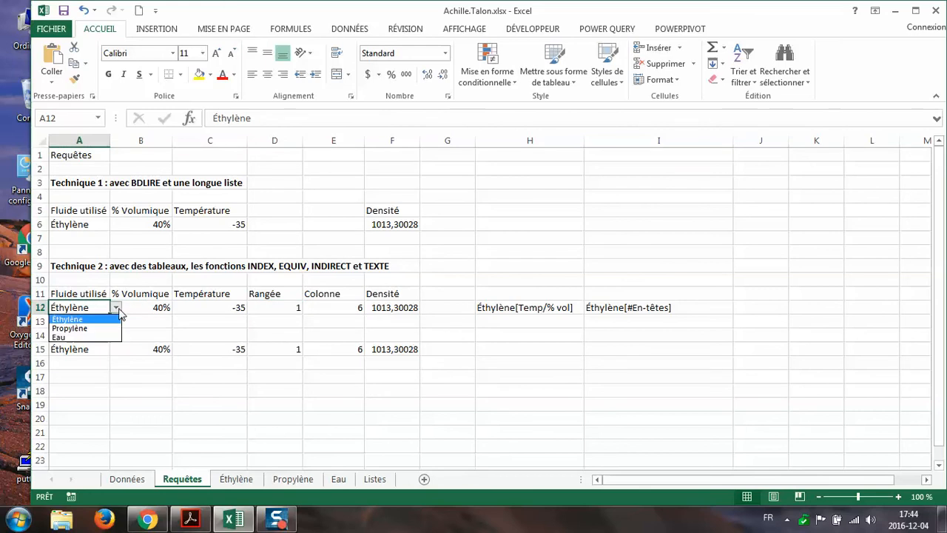
{"action": "left_click", "coordinate": [102, 328]}
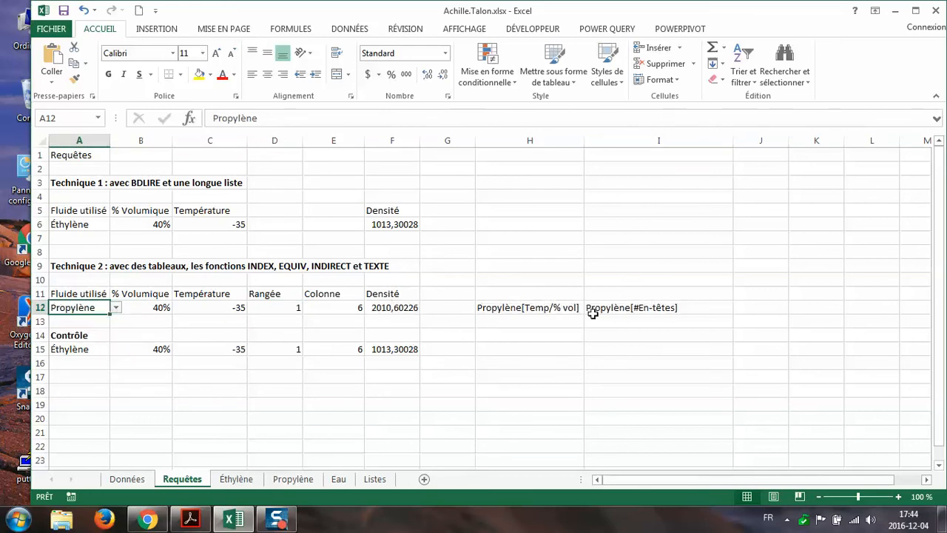
{"action": "left_click", "coordinate": [116, 307]}
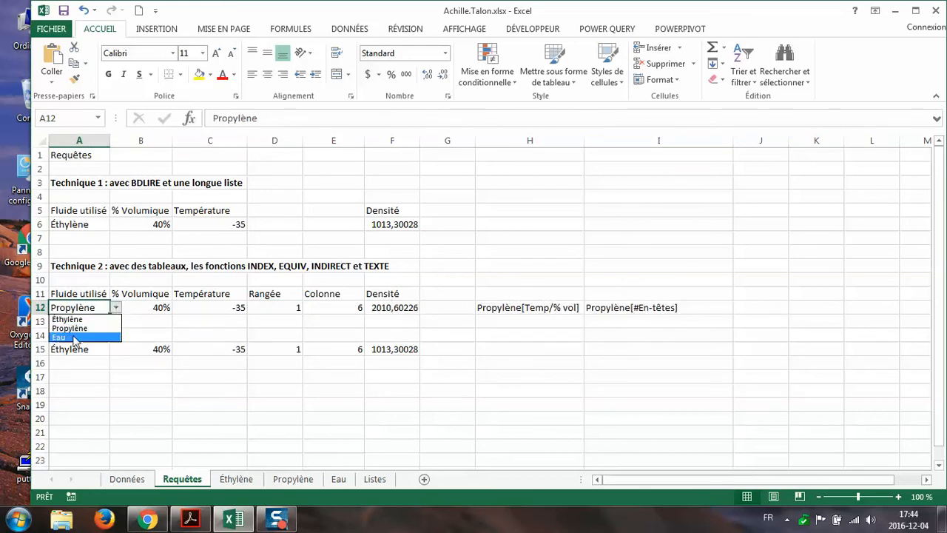
{"action": "left_click", "coordinate": [110, 335]}
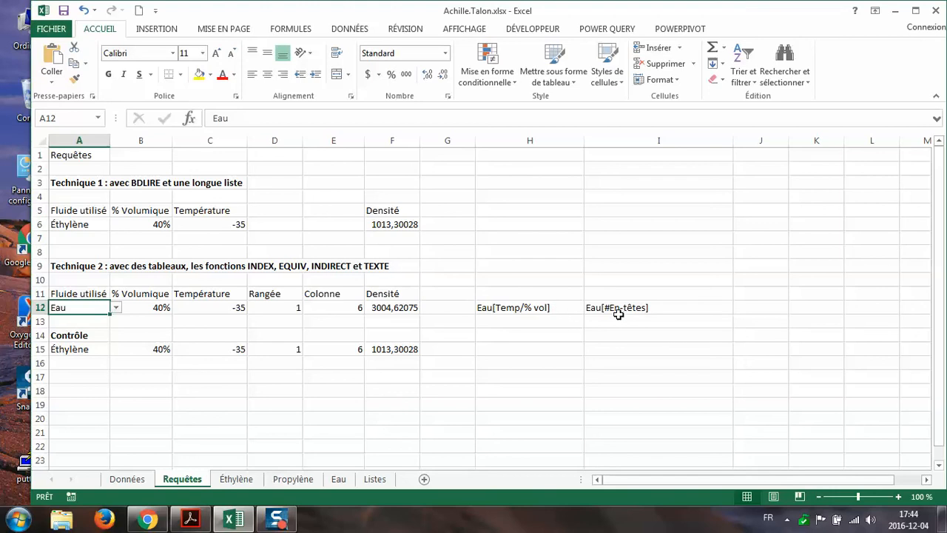
{"action": "left_click", "coordinate": [116, 307]}
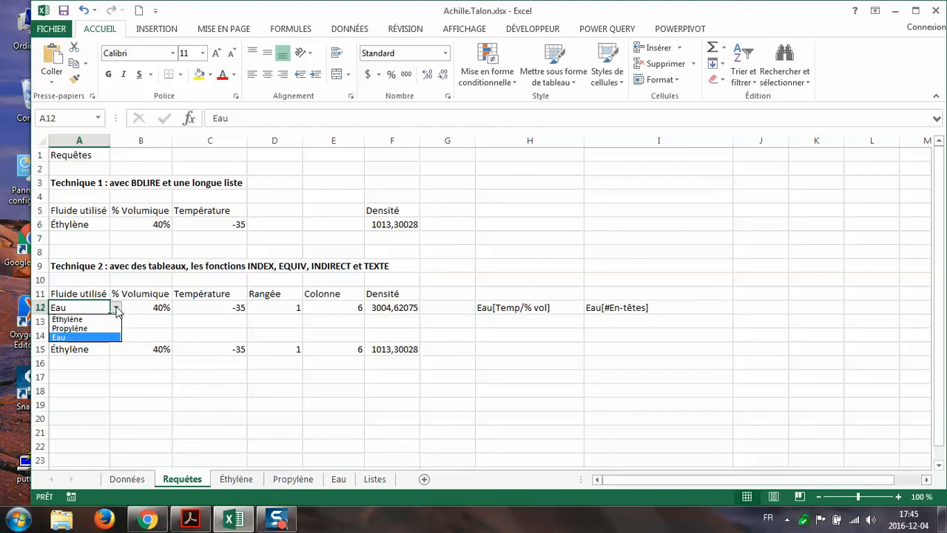
{"action": "left_click", "coordinate": [78, 317]}
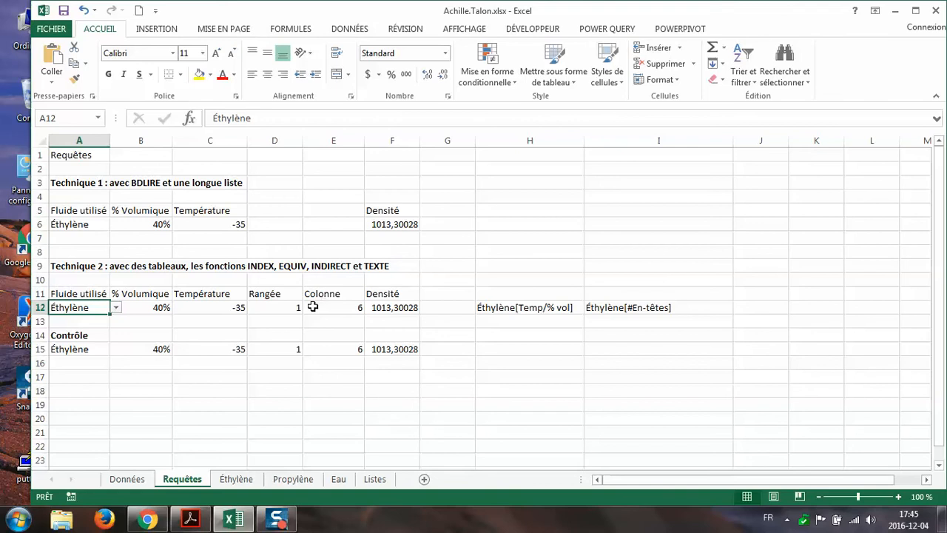
Copy the Éthylène[Temp/% vol] reference from the Rangée formula in D12 and enter it in H14 as the text formula ="Éthylène[Temp/% vol]".
{"action": "left_click", "coordinate": [280, 307]}
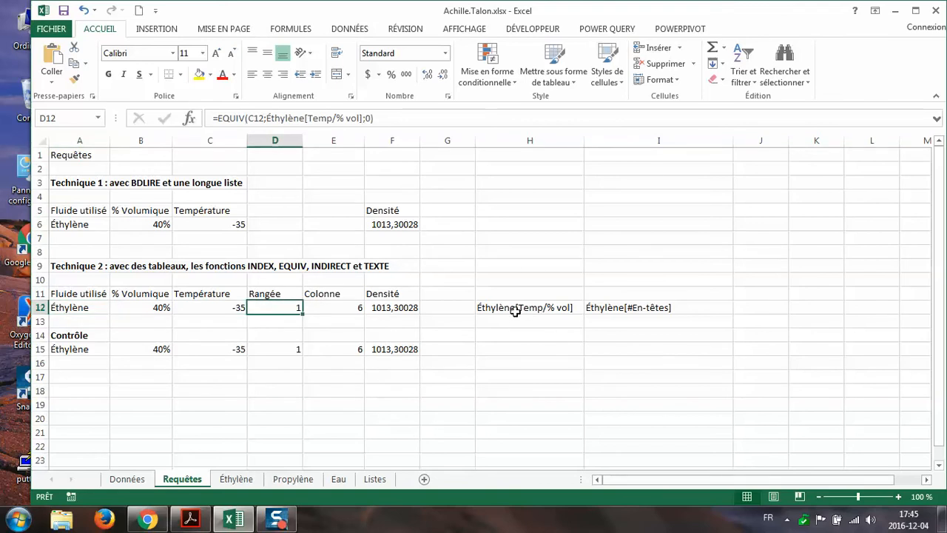
{"action": "left_click_drag", "start_coordinate": [266, 118], "coordinate": [368, 117]}
{"action": "key", "text": "ctrl+c"}
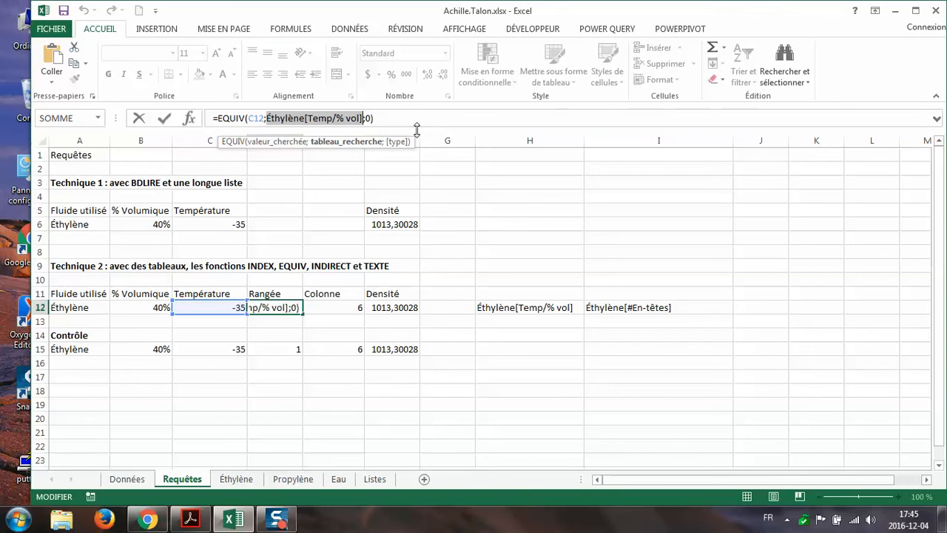
{"action": "key", "text": "Escape"}
{"action": "left_click", "coordinate": [513, 333]}
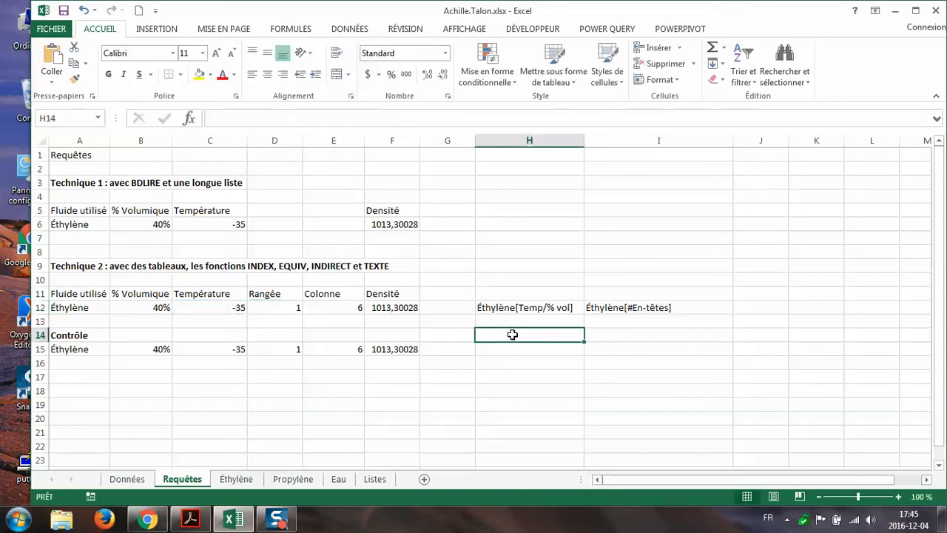
{"action": "type", "text": "="}
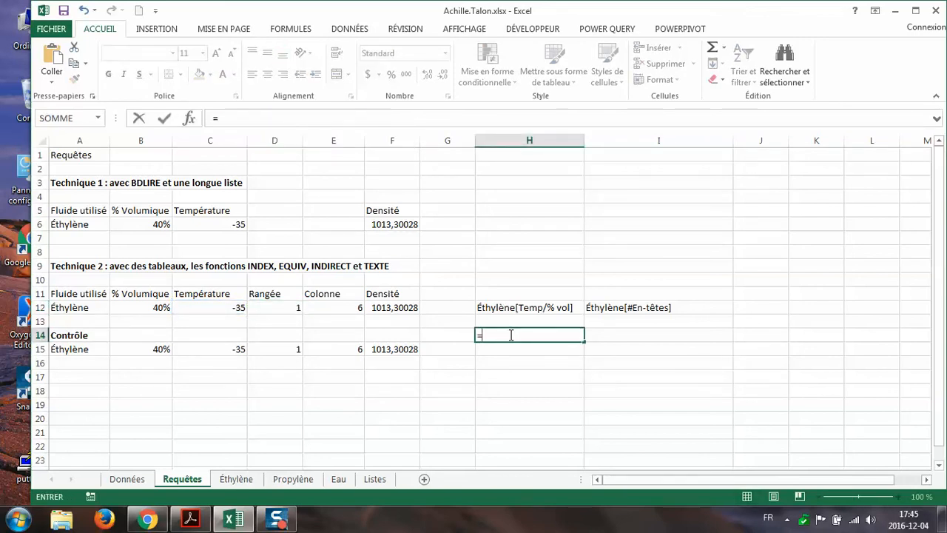
{"action": "type", "text": "\""}
{"action": "key", "text": "ctrl+v"}
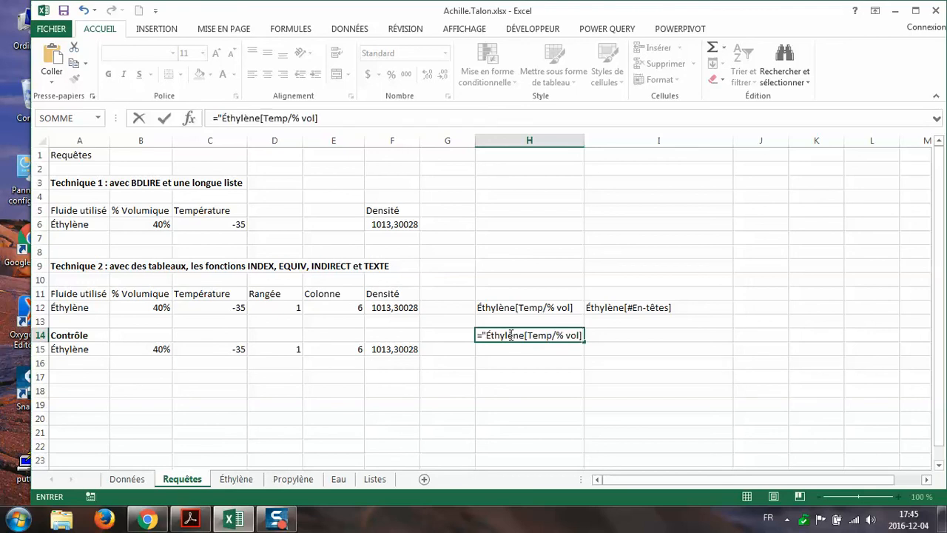
{"action": "type", "text": "\""}
{"action": "key", "text": "Return"}
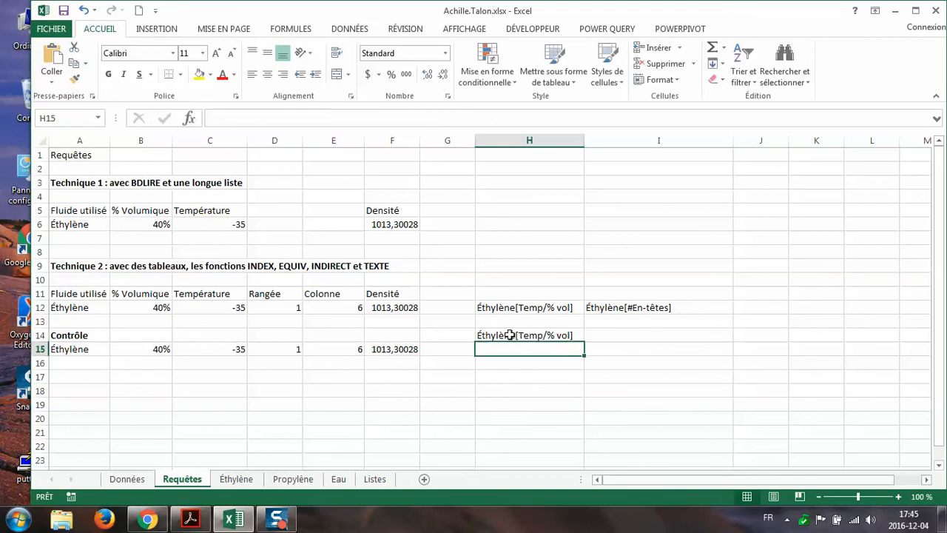
Change the fluid in A12 to Propylène to test the text formula in H14.
{"action": "left_click", "coordinate": [102, 307]}
{"action": "left_click", "coordinate": [116, 308]}
{"action": "left_click", "coordinate": [111, 328]}
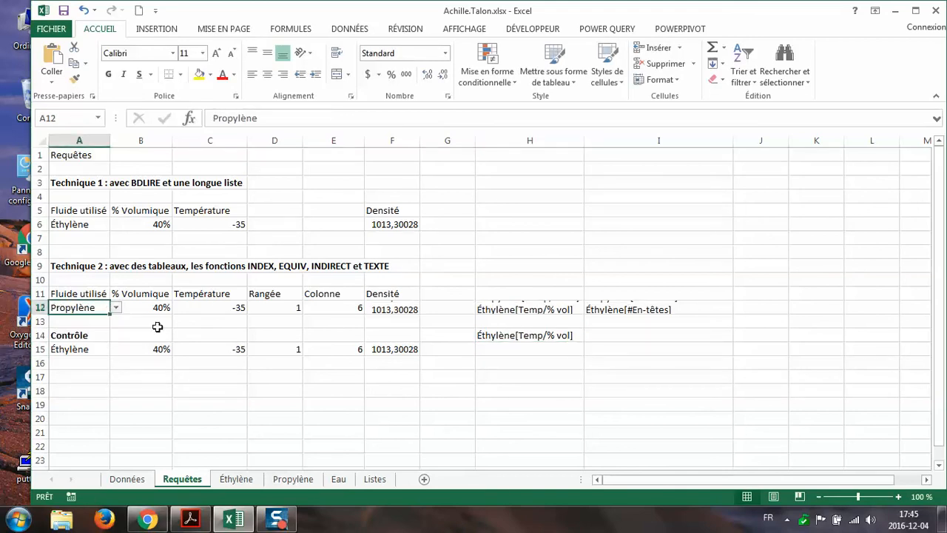
Split the text in H14 into two concatenated strings, ="Éthylène"&"[Temp/% vol]".
{"action": "left_click", "coordinate": [515, 337]}
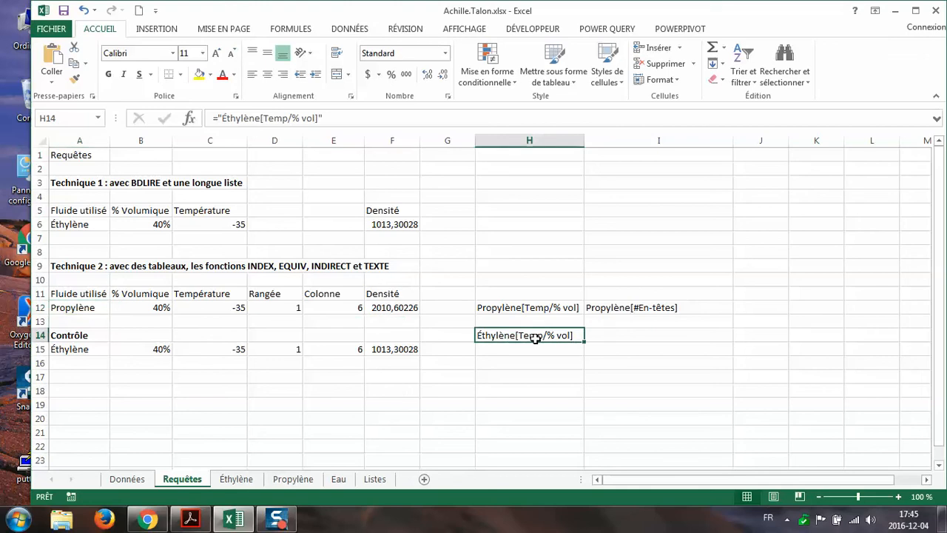
{"action": "left_click", "coordinate": [319, 121]}
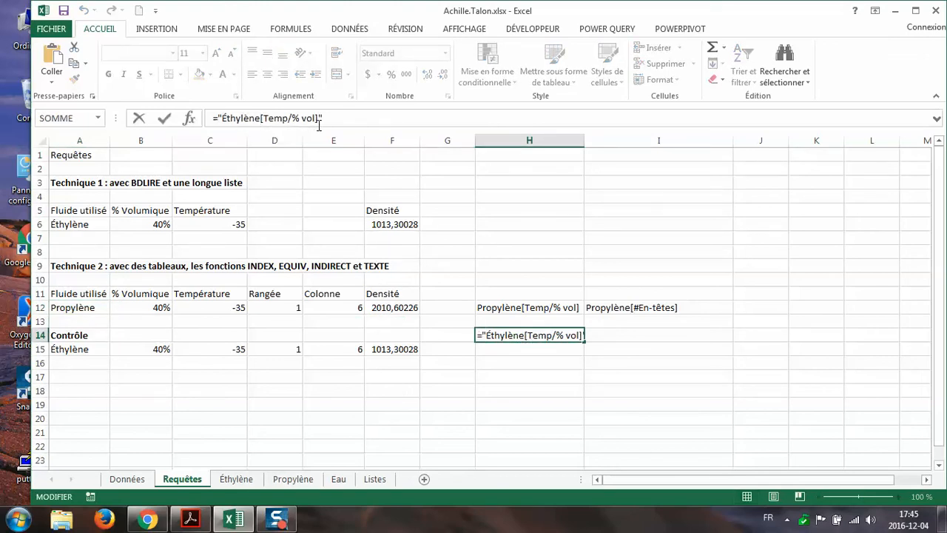
{"action": "type", "text": "\""}
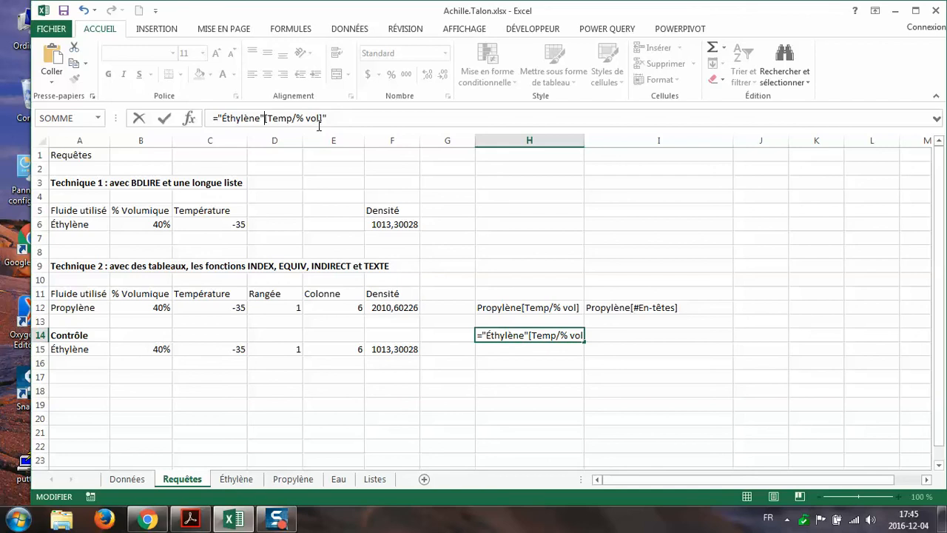
{"action": "type", "text": "&"}
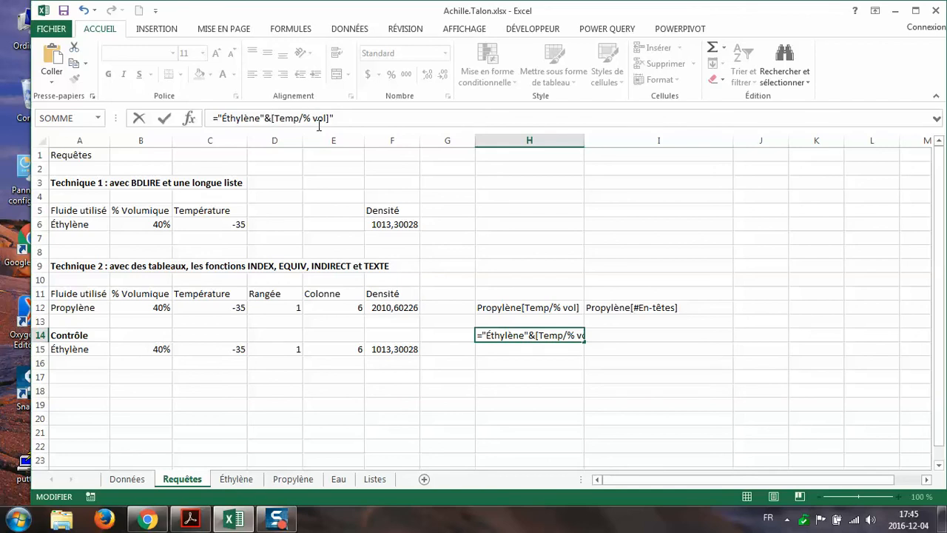
{"action": "type", "text": "\""}
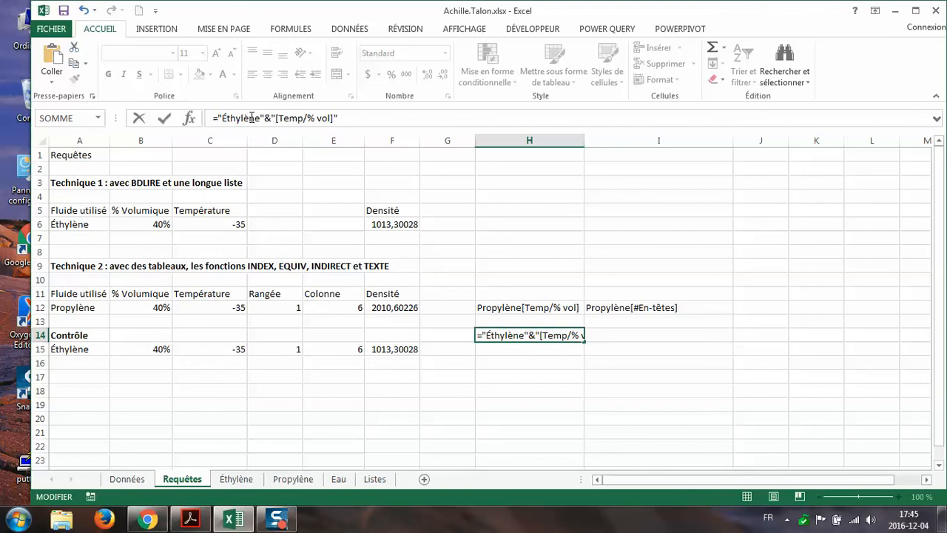
{"action": "key", "text": "Return"}
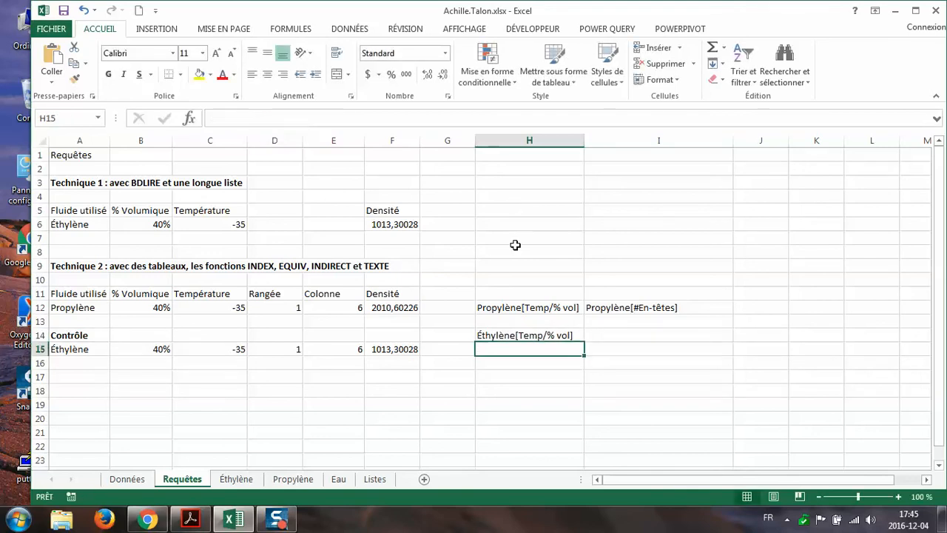
Replace the fixed fluid name in H14 with a reference to A12, giving =A12&"[Temp/% vol]".
{"action": "left_click", "coordinate": [535, 339]}
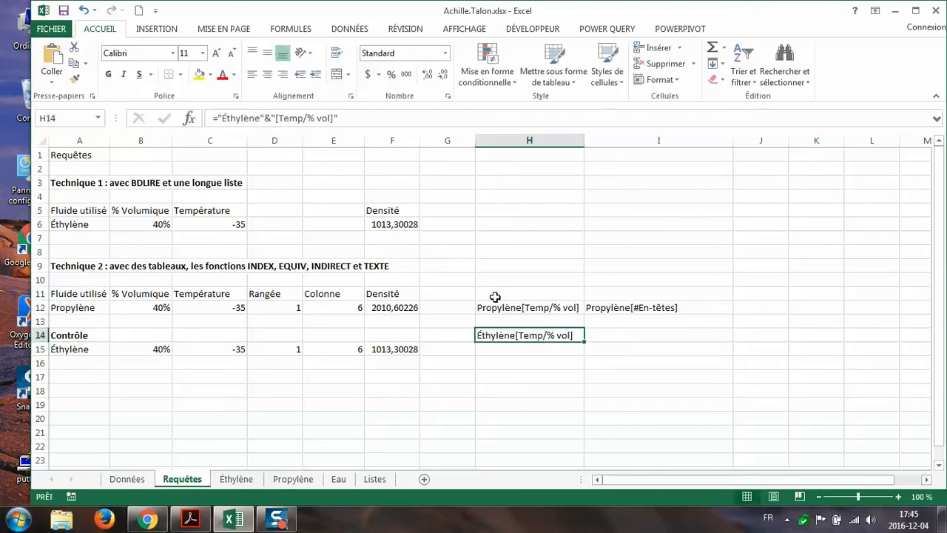
{"action": "left_click", "coordinate": [219, 118]}
{"action": "left_click_drag", "start_coordinate": [239, 116], "coordinate": [266, 117]}
{"action": "key", "text": "Delete"}
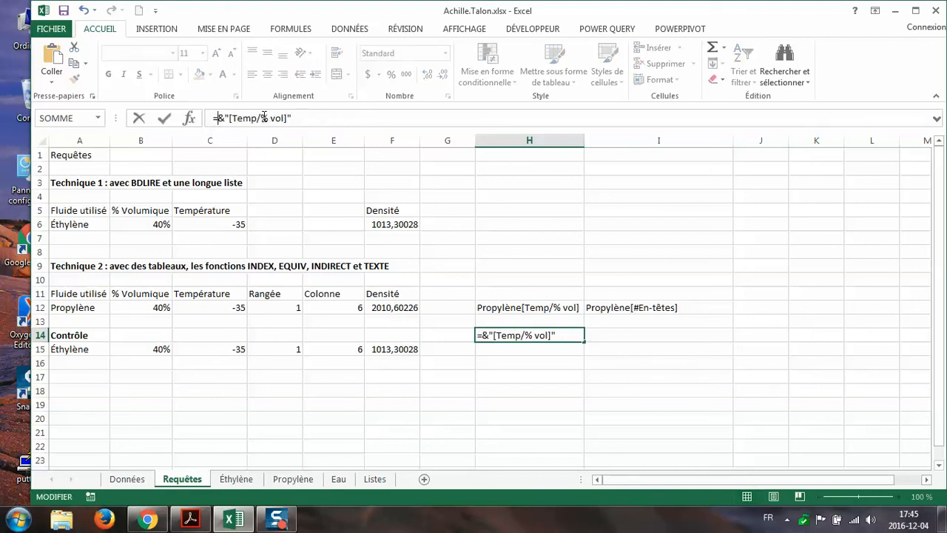
{"action": "left_click", "coordinate": [53, 307]}
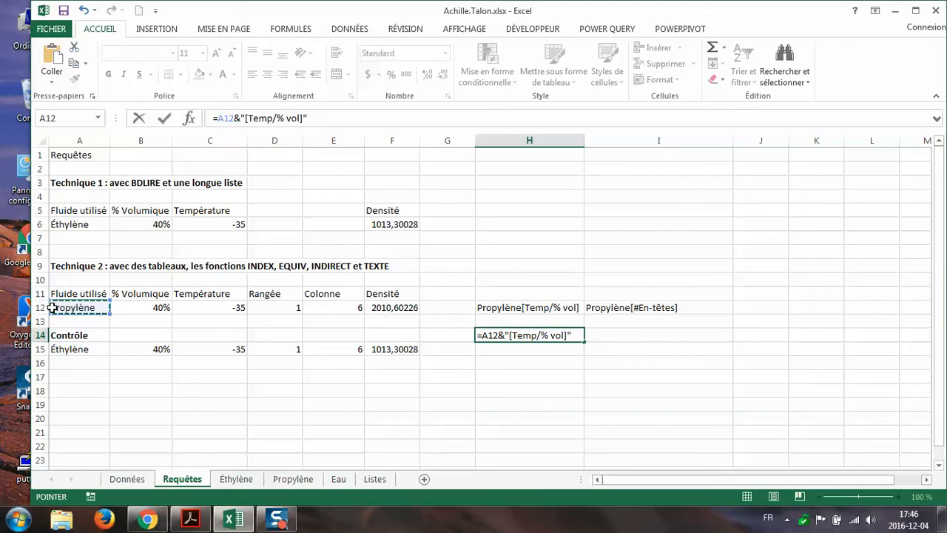
{"action": "key", "text": "Return"}
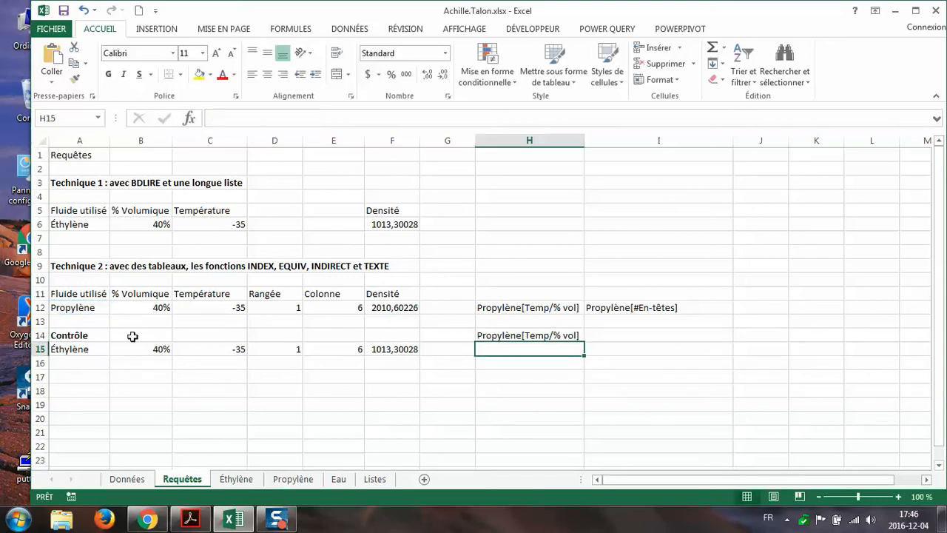
Set the fluid in A12 to Eau to test the dynamic table reference.
{"action": "left_click", "coordinate": [88, 303]}
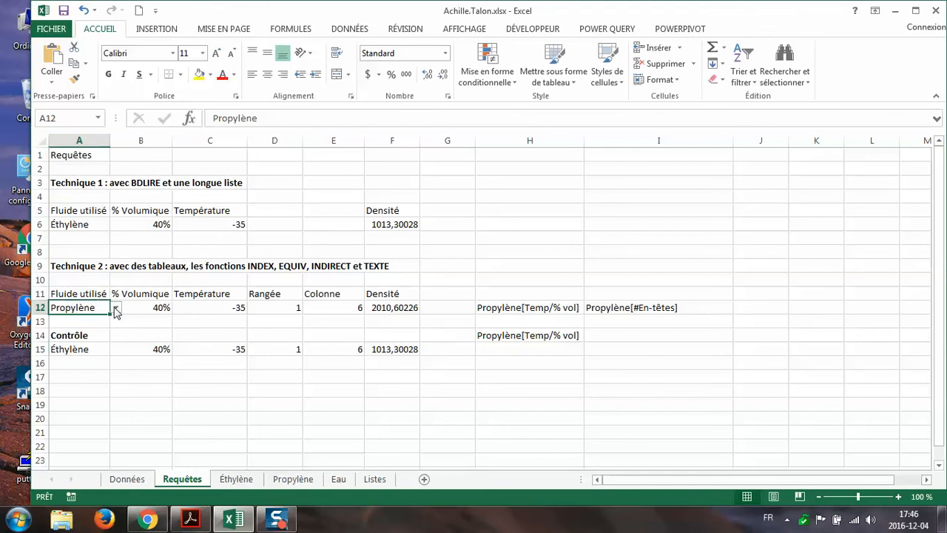
{"action": "left_click", "coordinate": [116, 307]}
{"action": "left_click", "coordinate": [94, 334]}
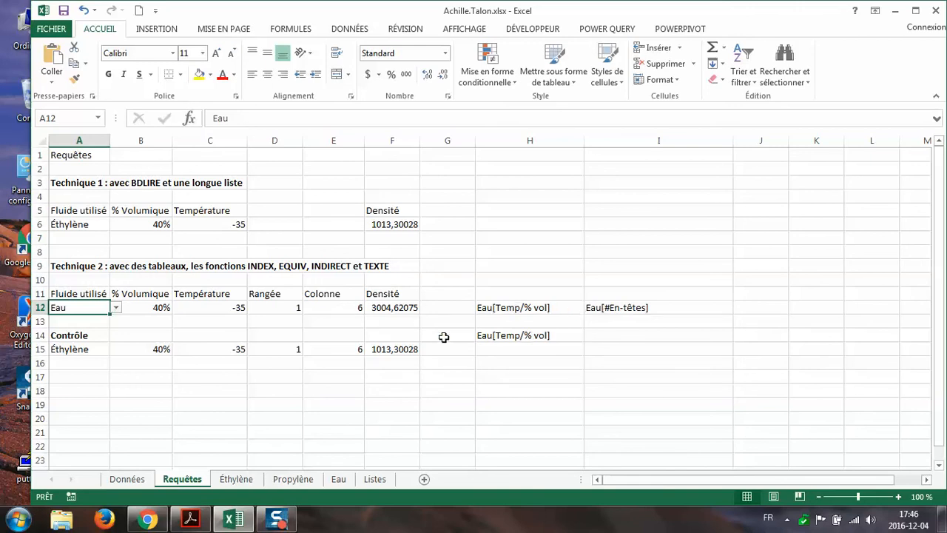
Clear the contents of the demonstration cell H14.
{"action": "left_click", "coordinate": [495, 335]}
{"action": "right_click", "coordinate": [521, 338]}
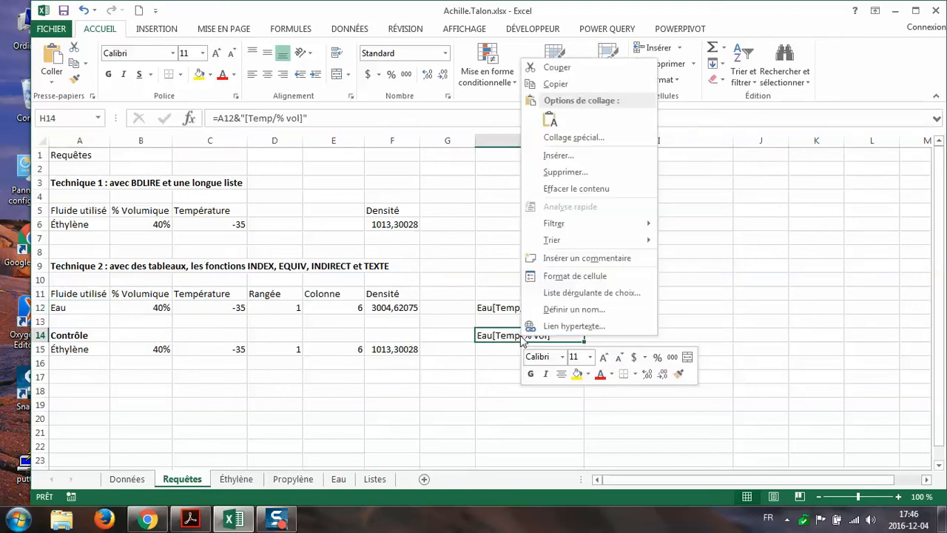
{"action": "left_click", "coordinate": [540, 189]}
Examine the table reference formulas in H12 and I12 and the INDEX formula with INDIRECT in F12.
{"action": "left_click", "coordinate": [515, 309]}
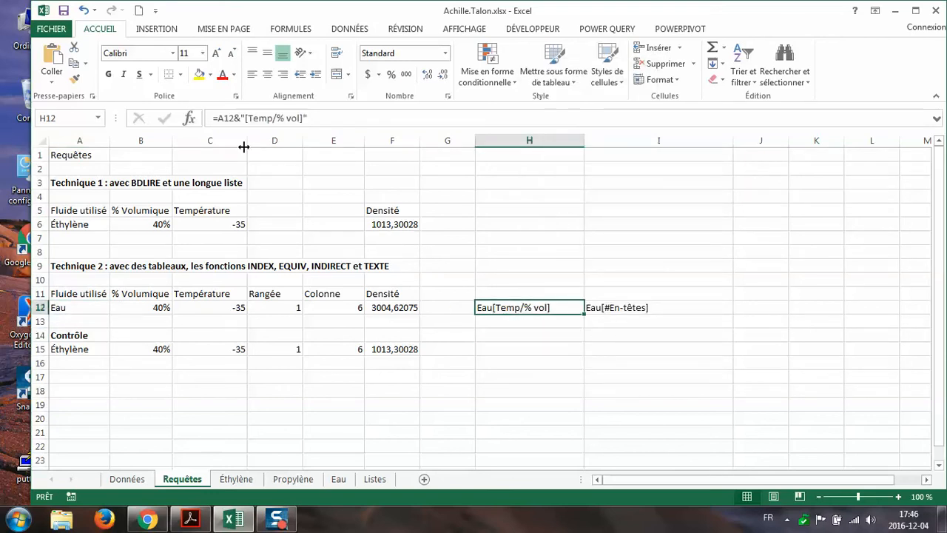
{"action": "left_click", "coordinate": [633, 309]}
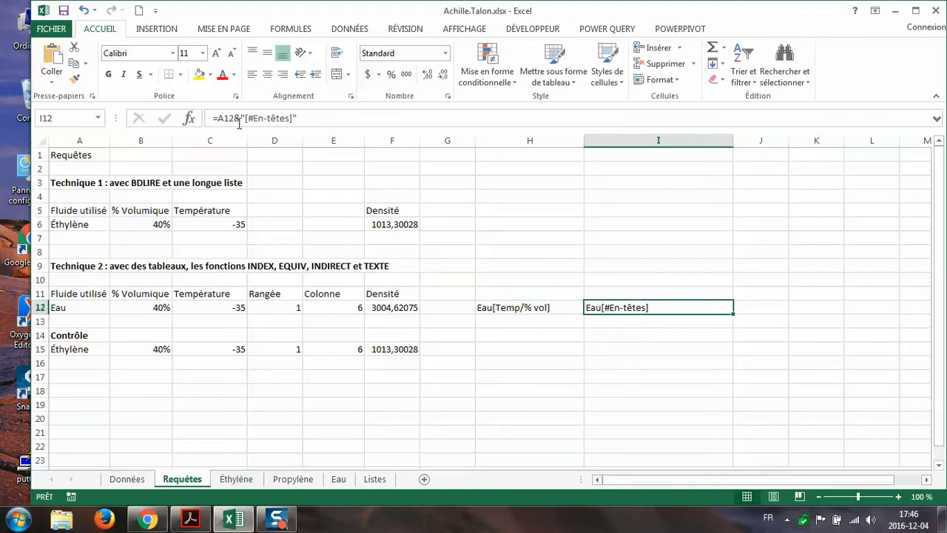
{"action": "left_click", "coordinate": [518, 307]}
{"action": "left_click", "coordinate": [611, 307]}
{"action": "left_click", "coordinate": [400, 309]}
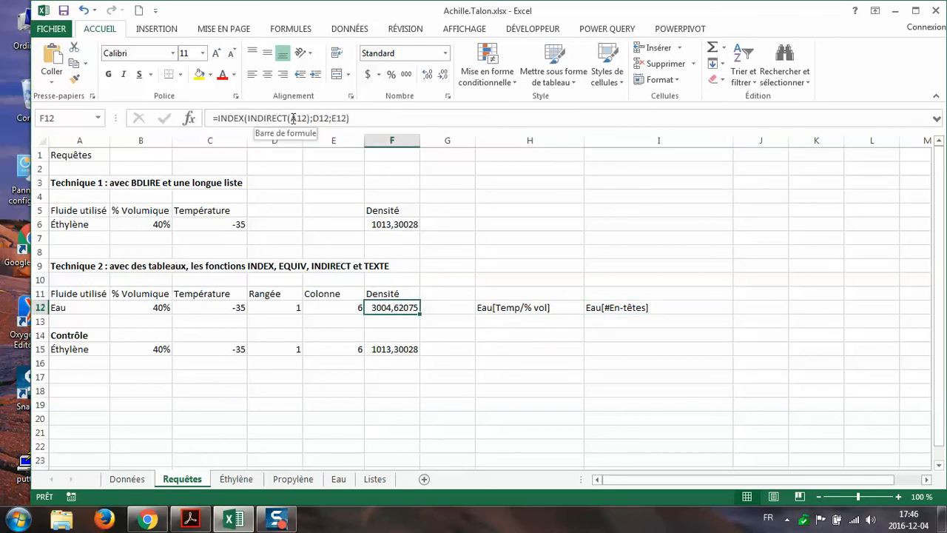
Make the Rangée lookup in D12 dynamic by copying H12's expression into its search table argument as INDIRECT(A12&"[Temp/% vol]").
{"action": "left_click", "coordinate": [506, 309]}
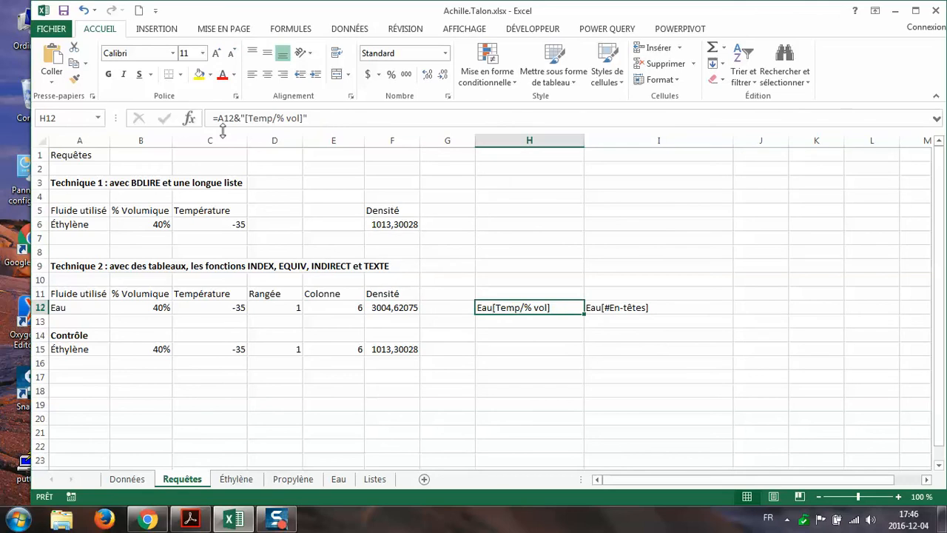
{"action": "left_click_drag", "start_coordinate": [217, 118], "coordinate": [312, 121]}
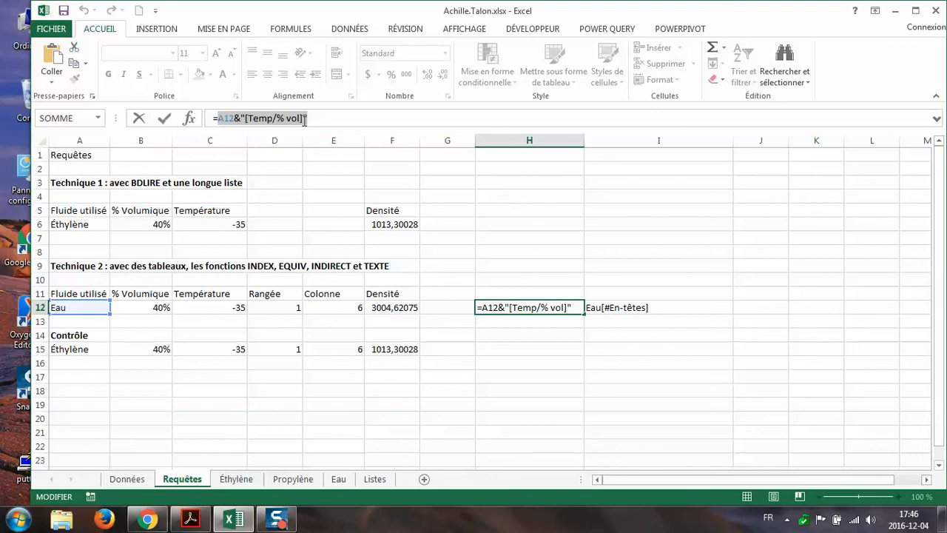
{"action": "key", "text": "Escape"}
{"action": "left_click", "coordinate": [284, 306]}
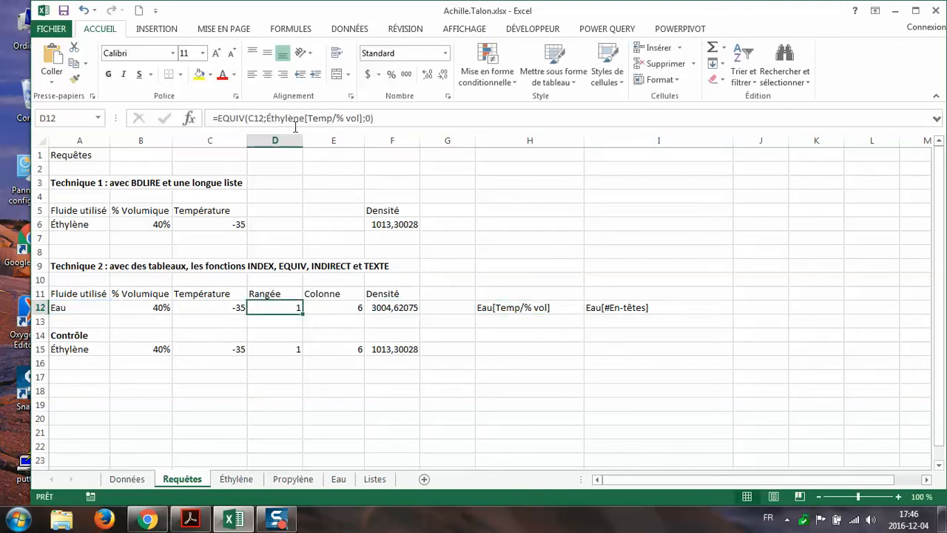
{"action": "left_click_drag", "start_coordinate": [267, 118], "coordinate": [283, 116]}
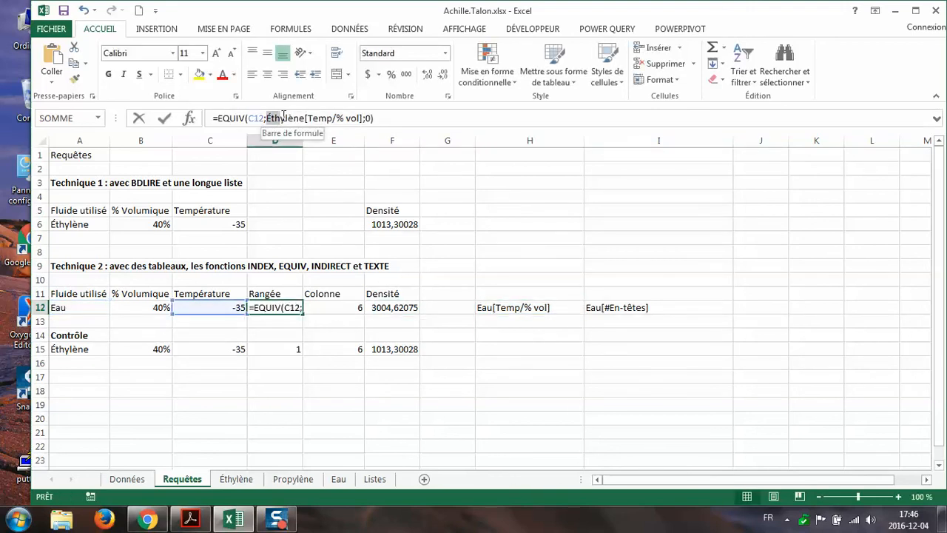
{"action": "left_click", "coordinate": [211, 116]}
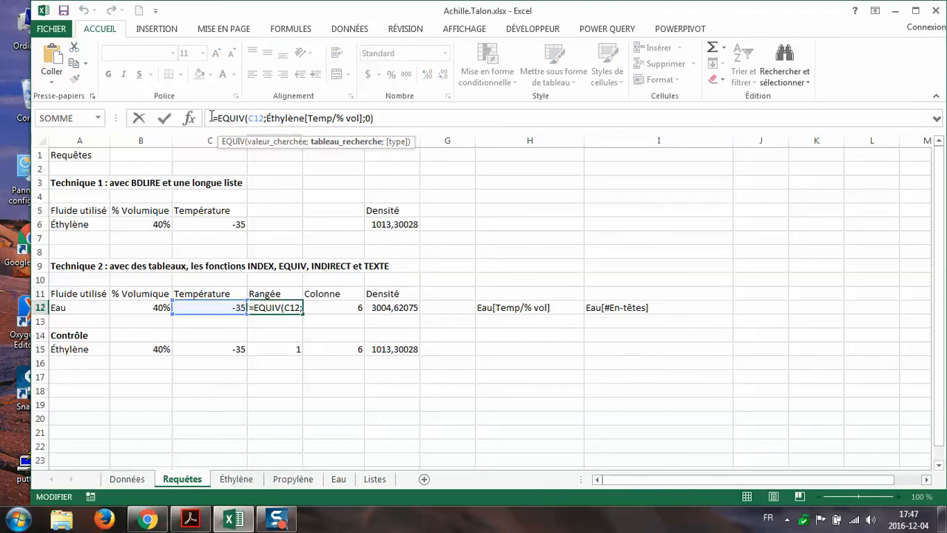
{"action": "left_click", "coordinate": [190, 118]}
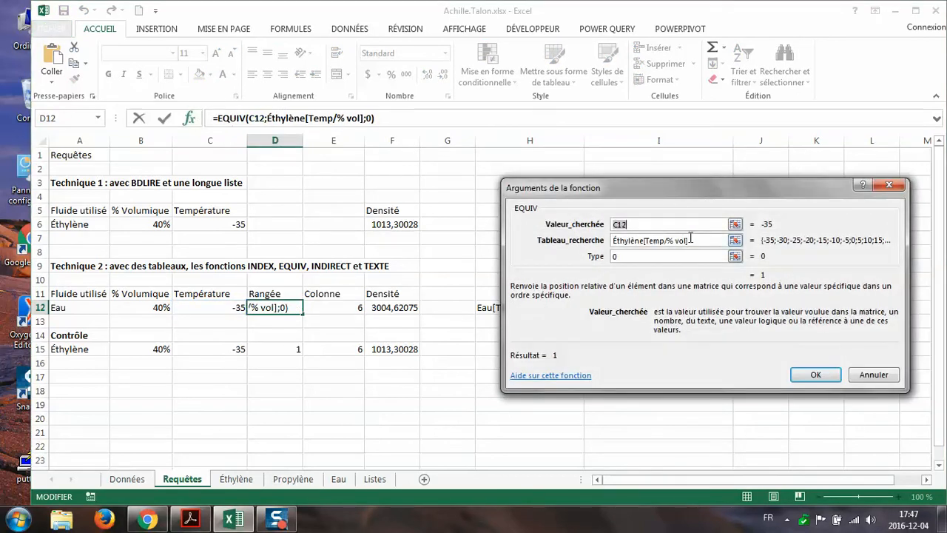
{"action": "left_click_drag", "start_coordinate": [694, 241], "coordinate": [607, 235]}
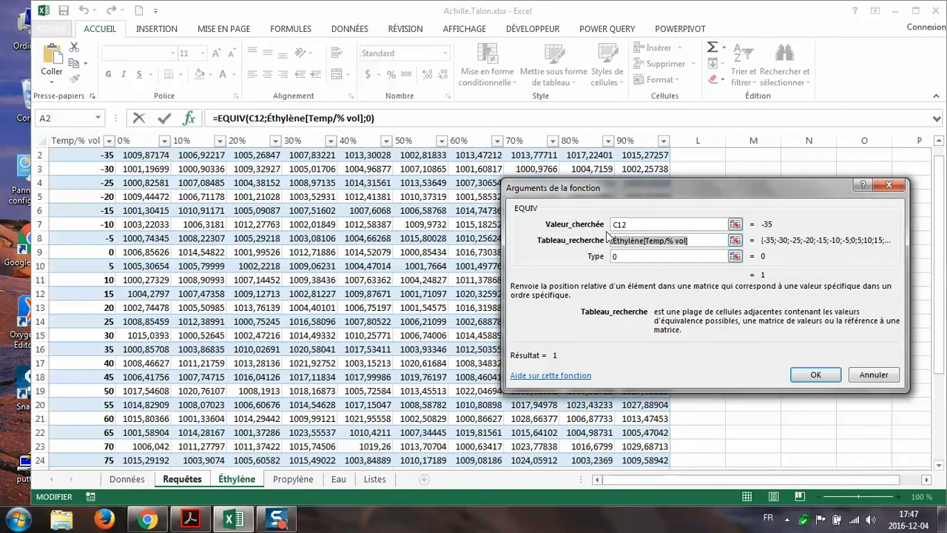
{"action": "type", "text": "indirect("}
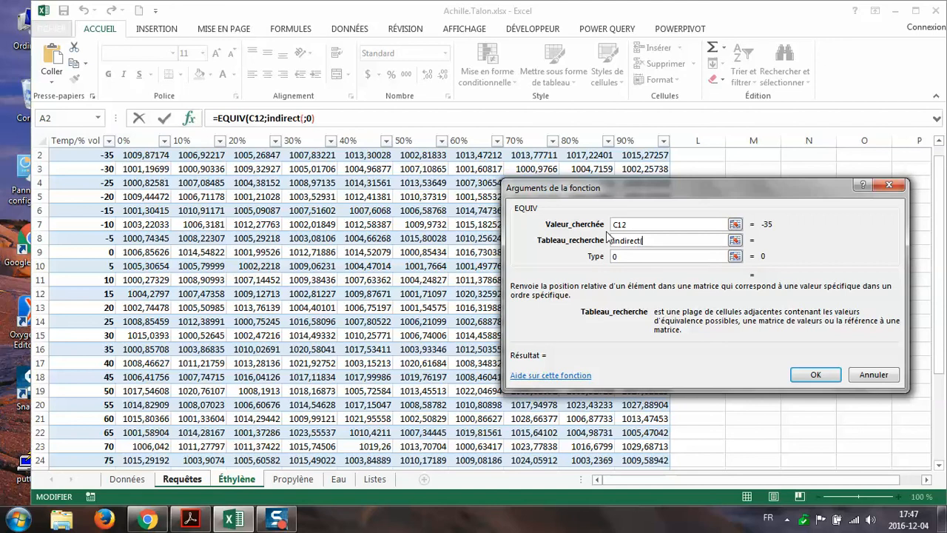
{"action": "key", "text": "ctrl+v"}
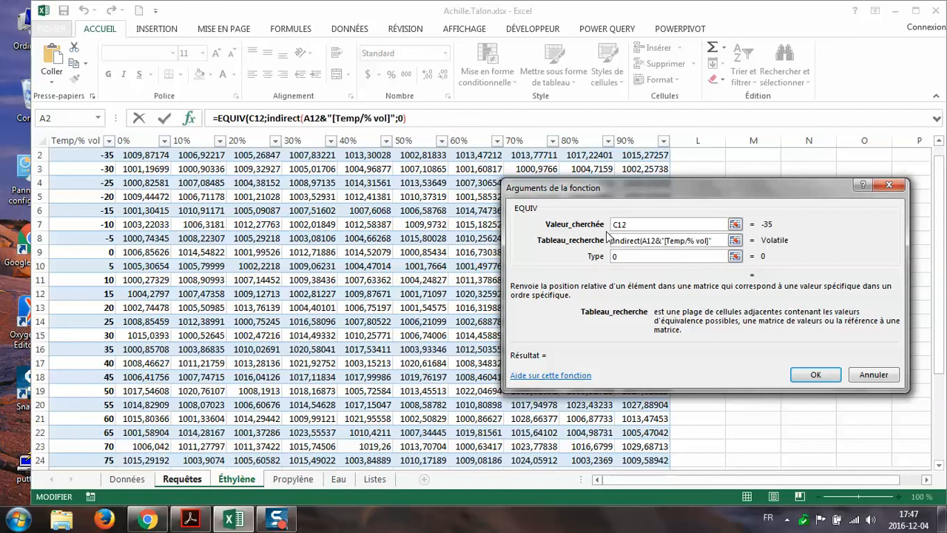
{"action": "type", "text": ")"}
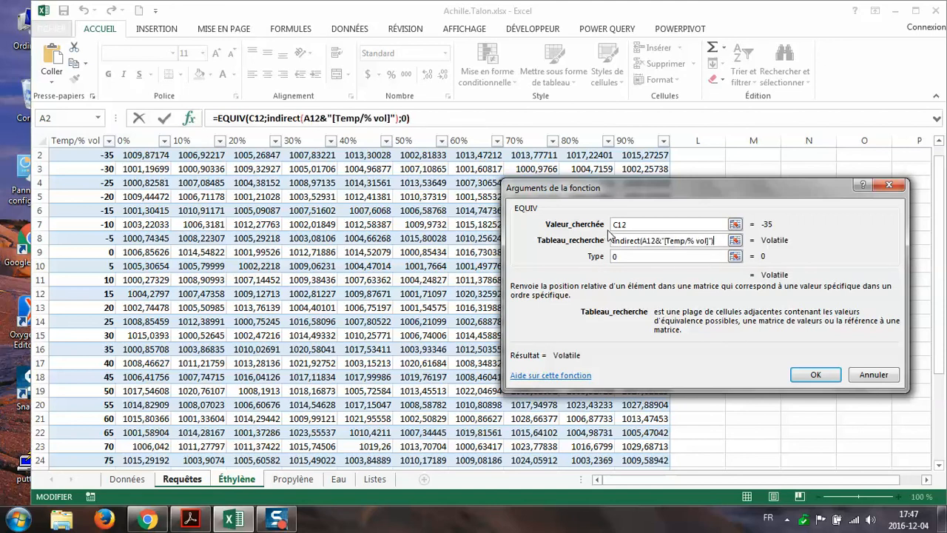
{"action": "left_click", "coordinate": [815, 375]}
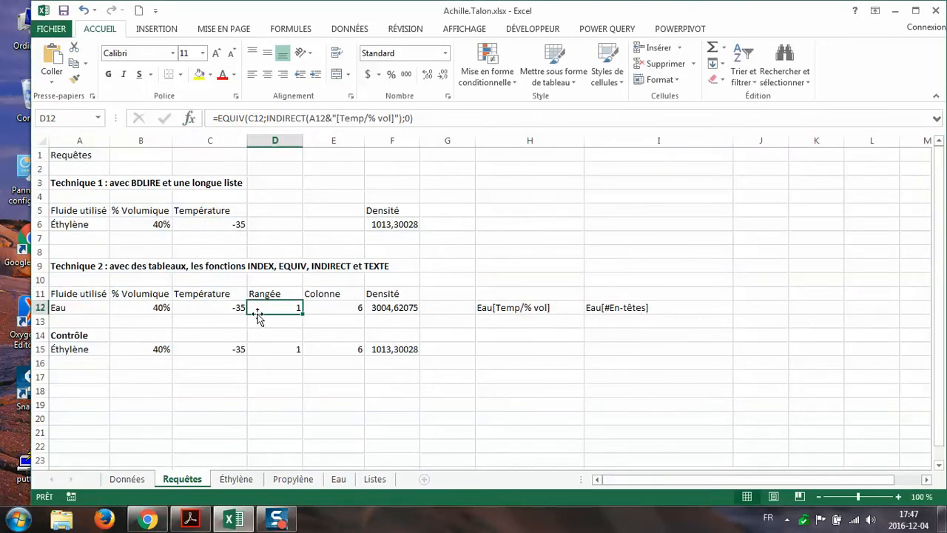
Make the Colonne lookup in E12 dynamic by replacing its Éthylène header reference with INDIRECT(A12&"[#En-têtes]"), using I12's expression.
{"action": "left_click", "coordinate": [332, 307]}
{"action": "left_click", "coordinate": [614, 308]}
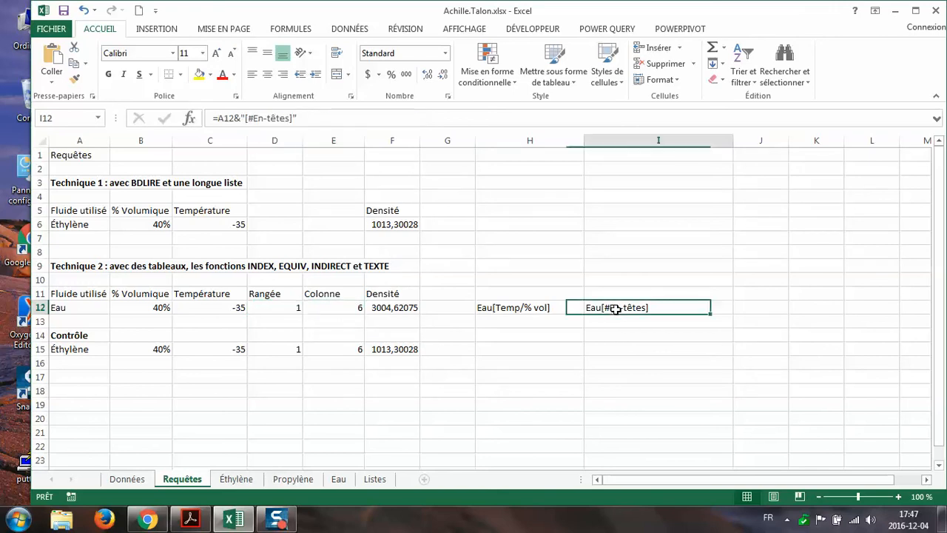
{"action": "left_click_drag", "start_coordinate": [219, 122], "coordinate": [299, 122]}
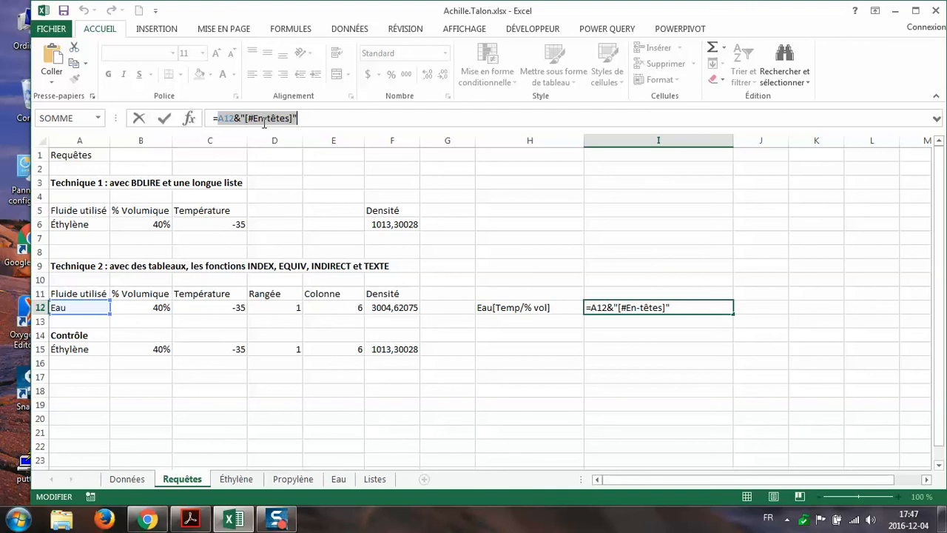
{"action": "key", "text": "Escape"}
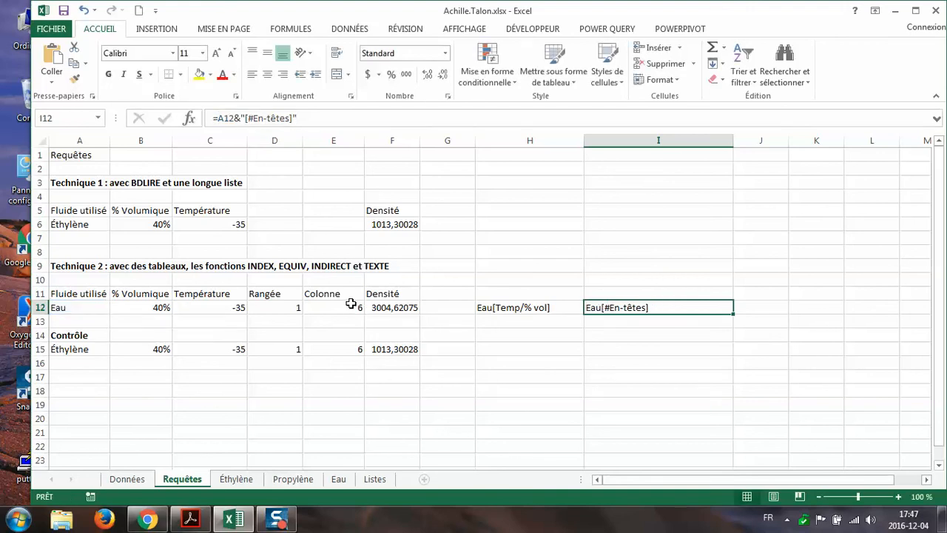
{"action": "left_click", "coordinate": [351, 305]}
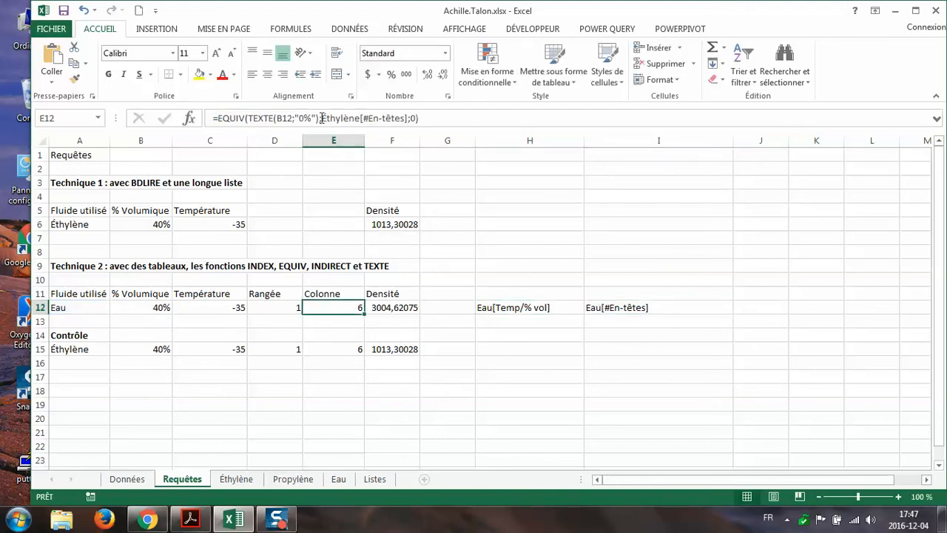
{"action": "left_click_drag", "start_coordinate": [323, 119], "coordinate": [450, 121]}
{"action": "type", "text": "ind"}
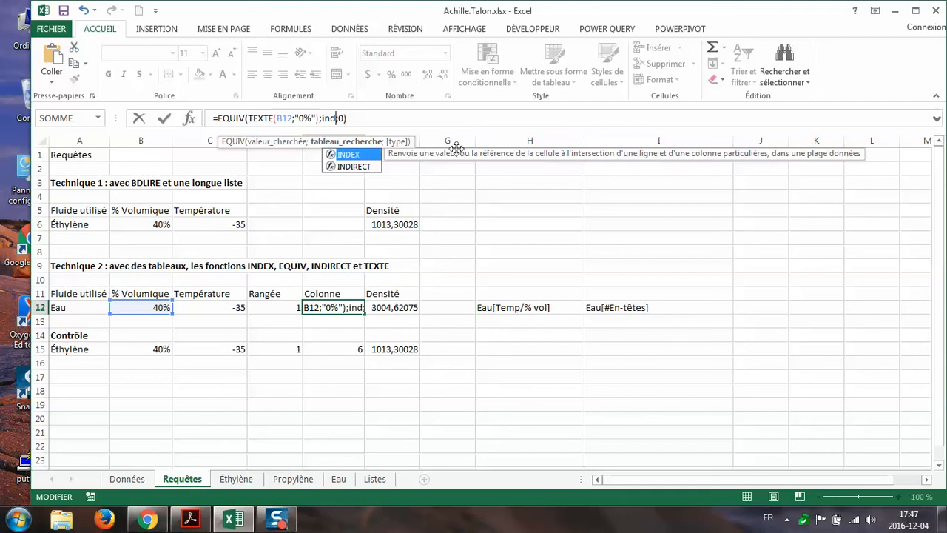
{"action": "double_click", "coordinate": [348, 167]}
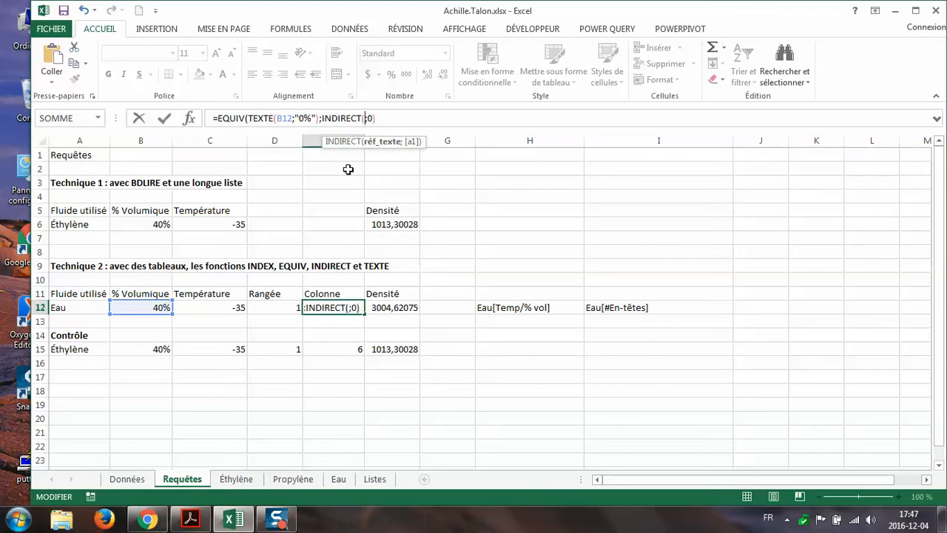
{"action": "type", "text": "A12&\"[#En-têtes]\""}
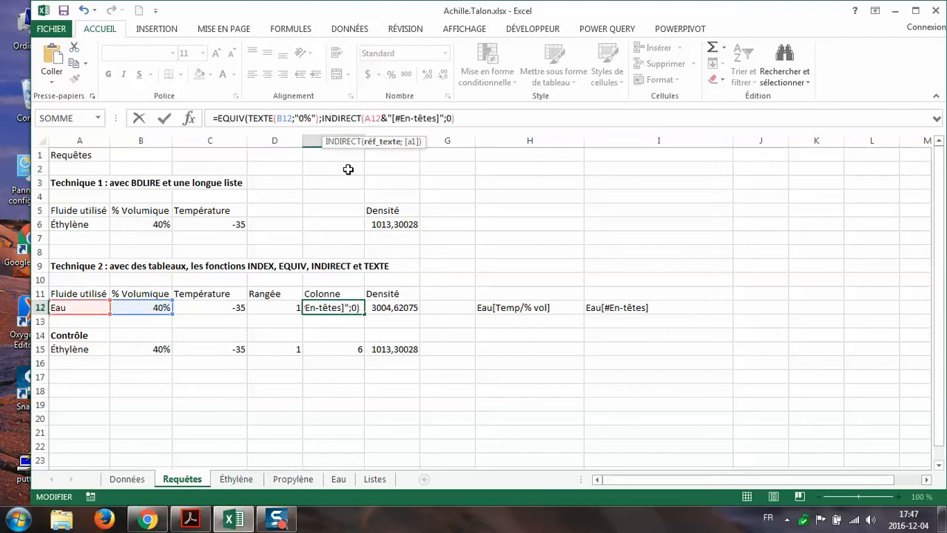
{"action": "type", "text": ")"}
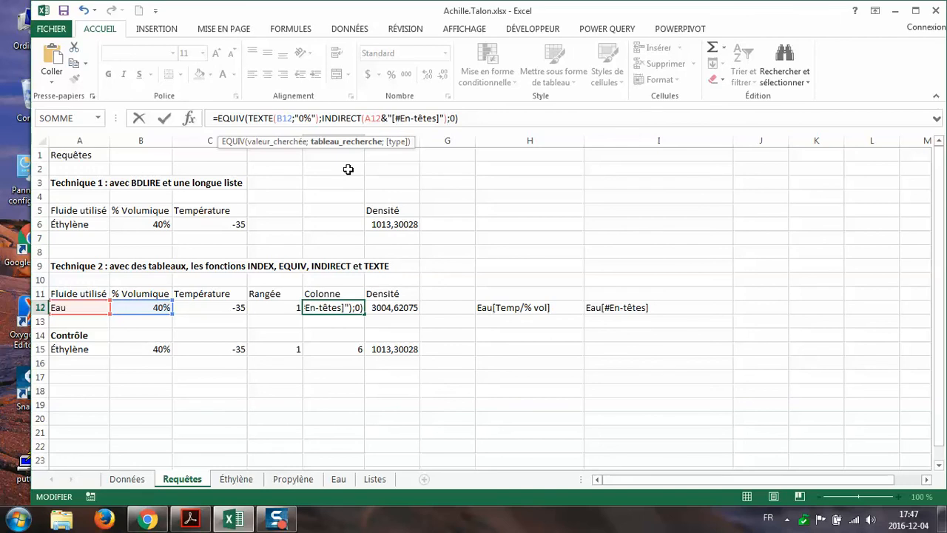
{"action": "key", "text": "Return"}
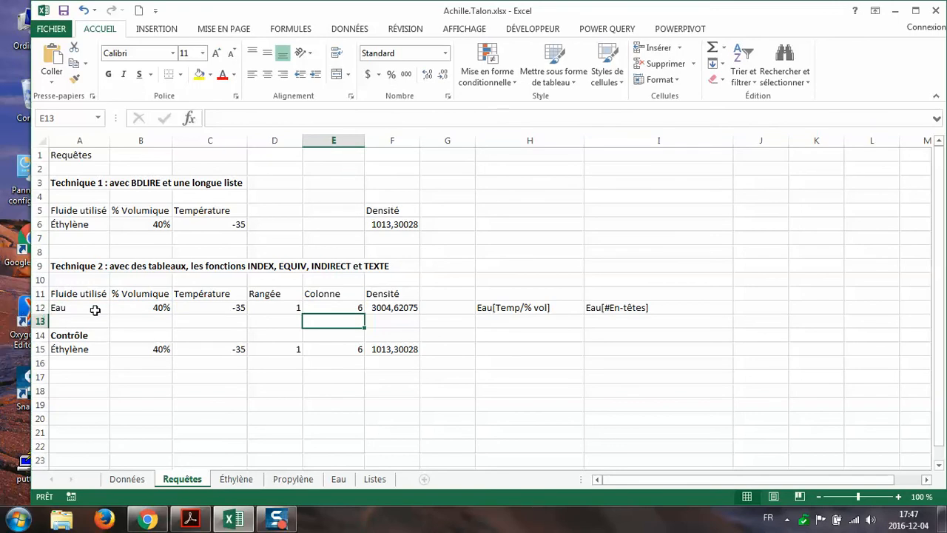
Set the temperature in C12 to -20 and check the resulting density against the 40% column of the Eau table.
{"action": "left_click", "coordinate": [202, 311]}
{"action": "left_click", "coordinate": [253, 307]}
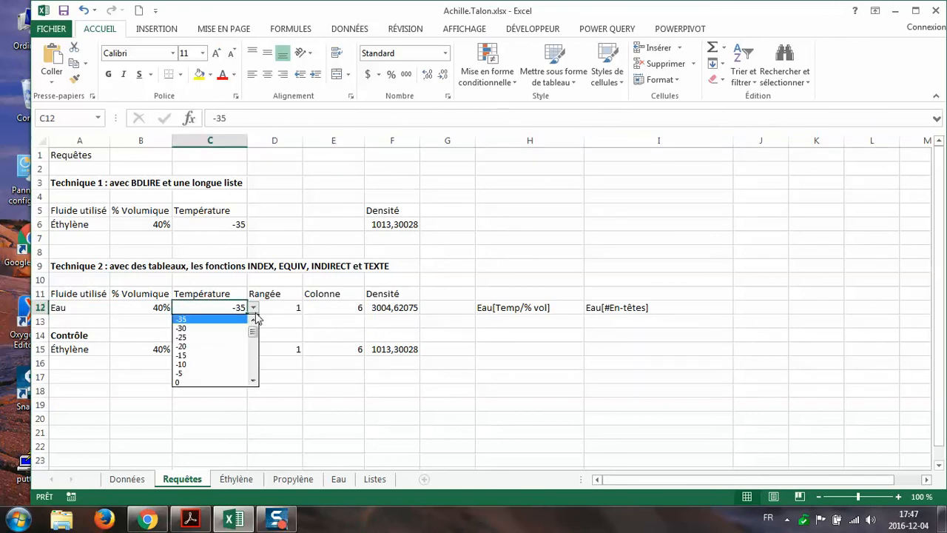
{"action": "left_click", "coordinate": [221, 341]}
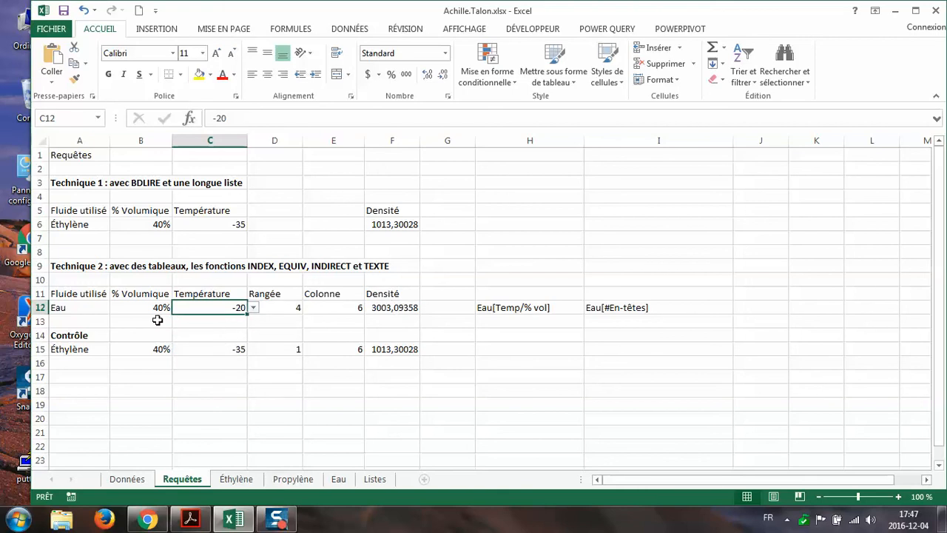
{"action": "left_click", "coordinate": [339, 479]}
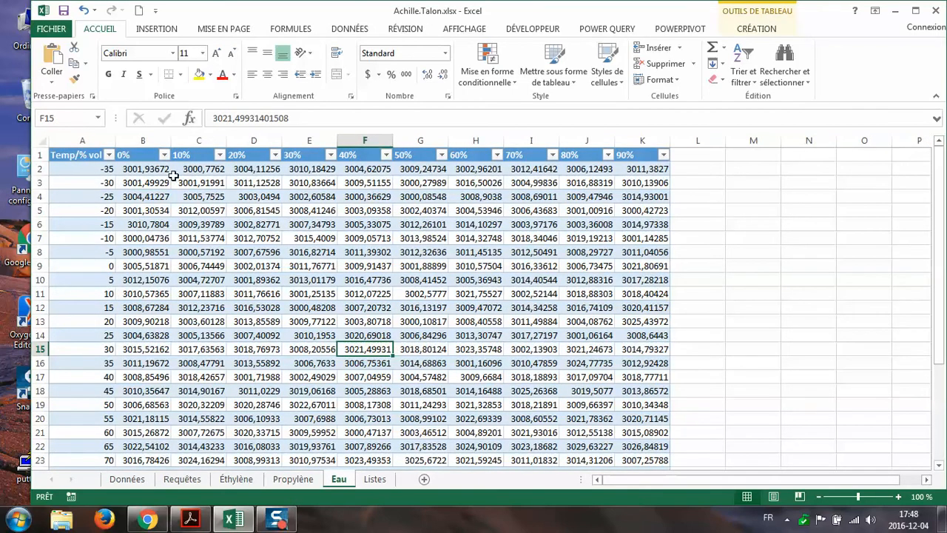
{"action": "left_click", "coordinate": [365, 210]}
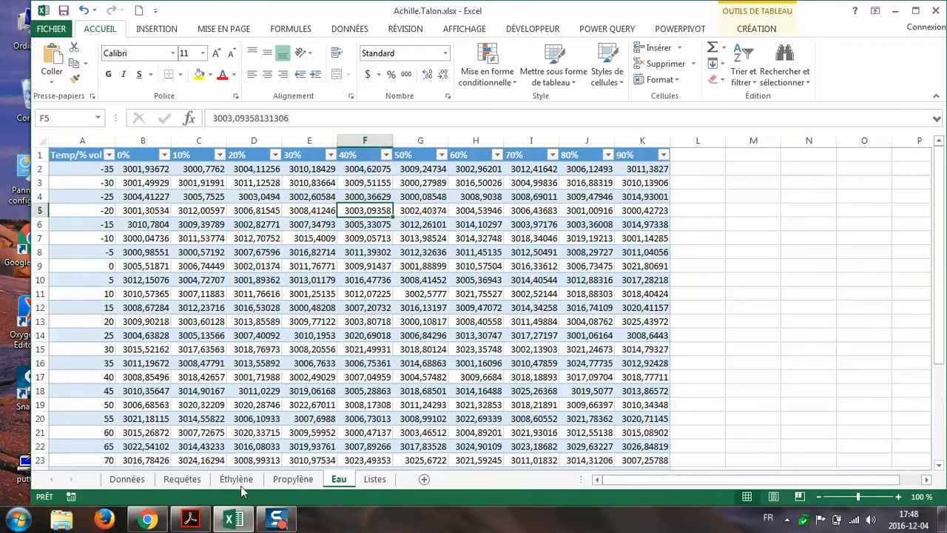
{"action": "left_click", "coordinate": [182, 479]}
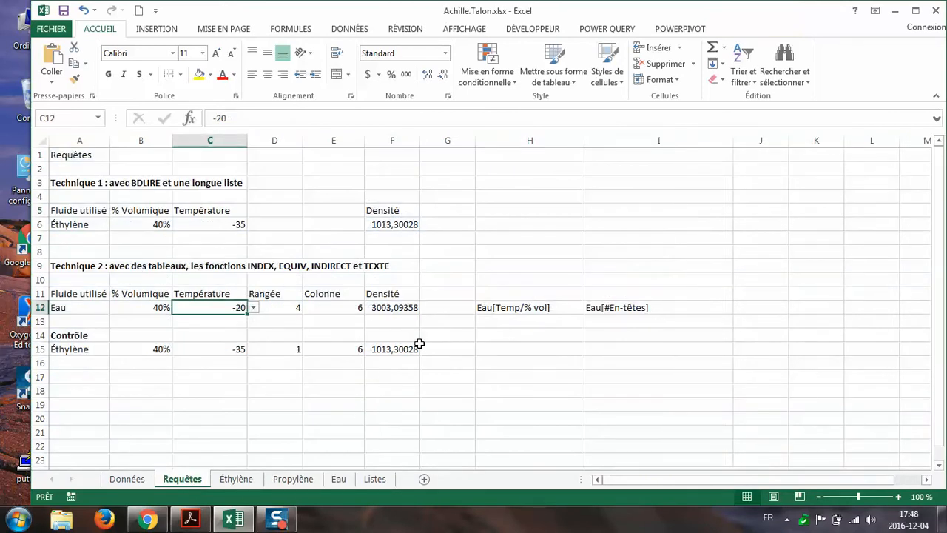
Delete helper columns H and I containing the demonstration table references.
{"action": "left_click", "coordinate": [504, 308]}
{"action": "left_click", "coordinate": [613, 307]}
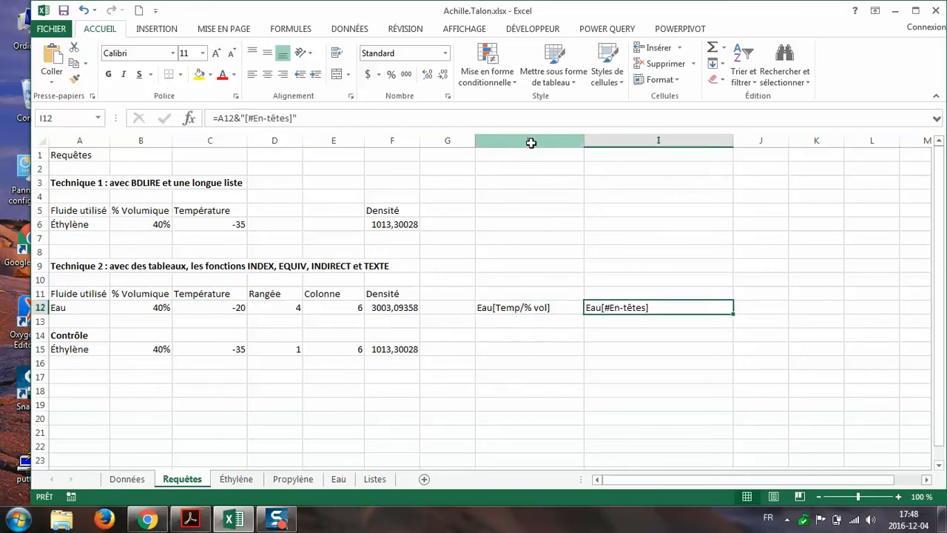
{"action": "left_click_drag", "start_coordinate": [532, 142], "coordinate": [631, 142]}
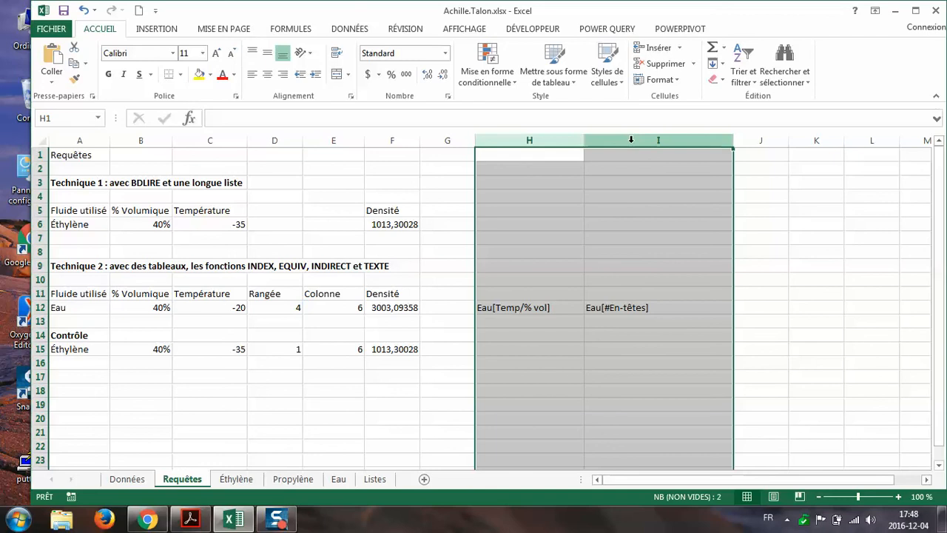
{"action": "key", "text": "ctrl+minus"}
{"action": "left_click", "coordinate": [707, 208]}
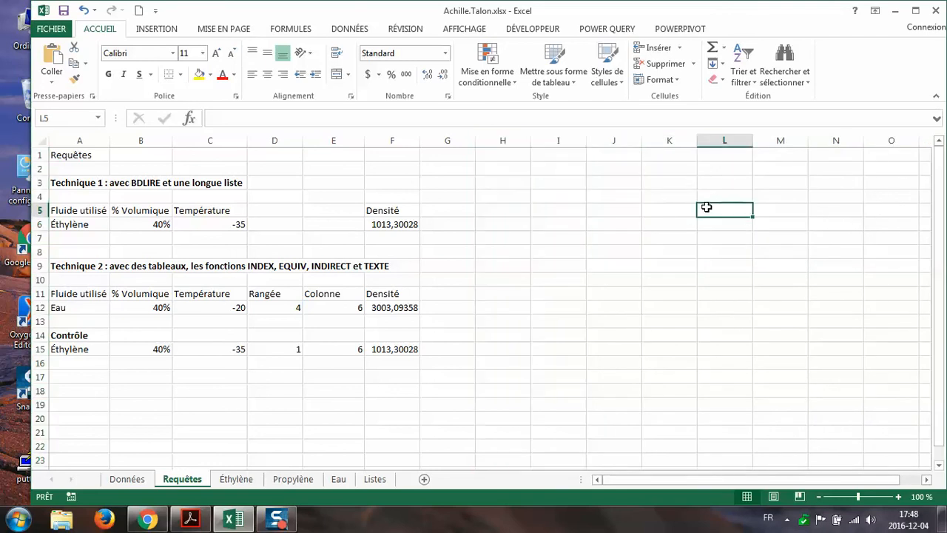
Examine the Rangée, Colonne and Densité formulas in D12, E12 and F12.
{"action": "left_click", "coordinate": [271, 311]}
{"action": "left_click", "coordinate": [327, 309]}
{"action": "left_click", "coordinate": [262, 308]}
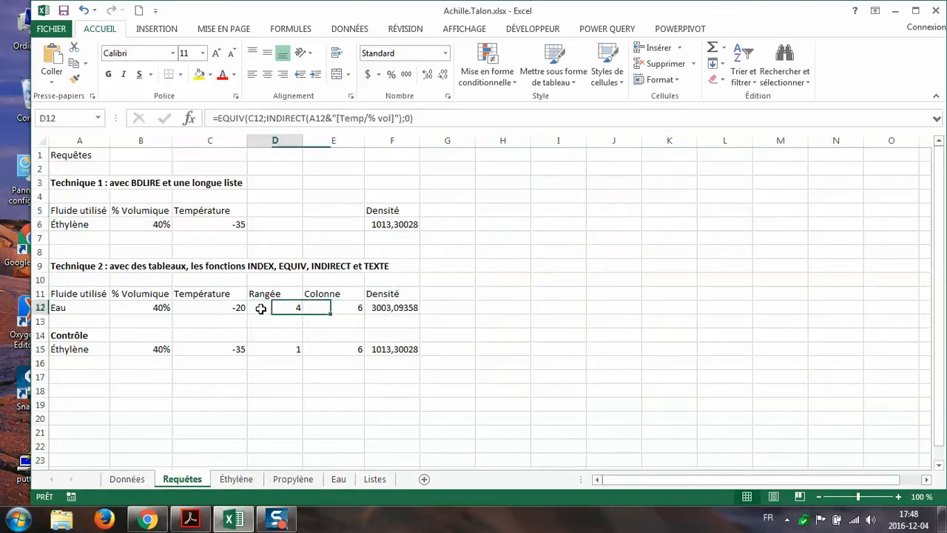
{"action": "left_click", "coordinate": [326, 306]}
{"action": "left_click", "coordinate": [402, 308]}
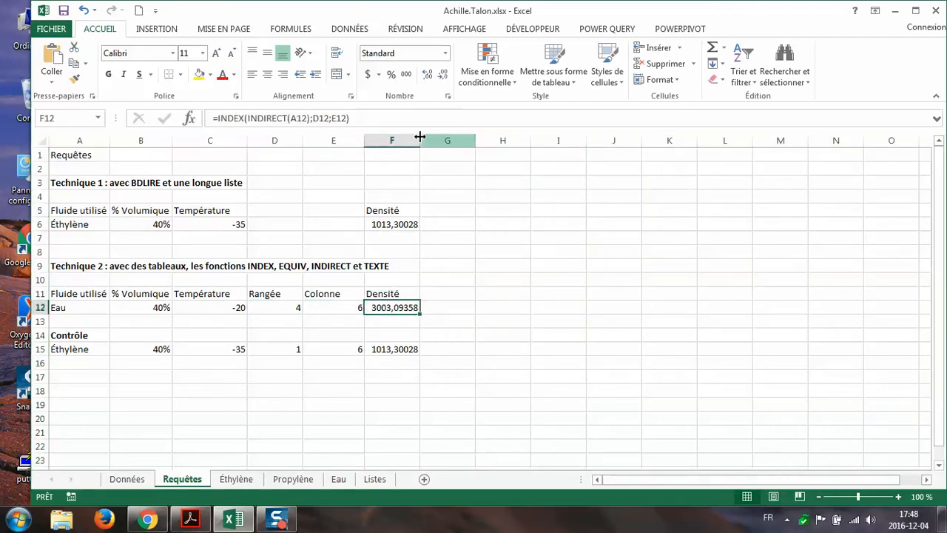
{"action": "left_click", "coordinate": [261, 307]}
{"action": "left_click_drag", "start_coordinate": [368, 311], "coordinate": [362, 311]}
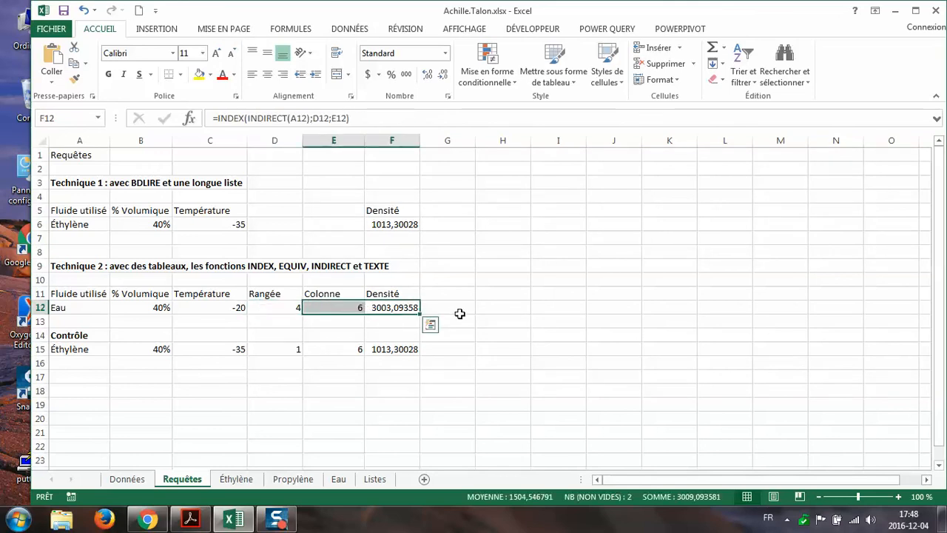
{"action": "left_click", "coordinate": [550, 309]}
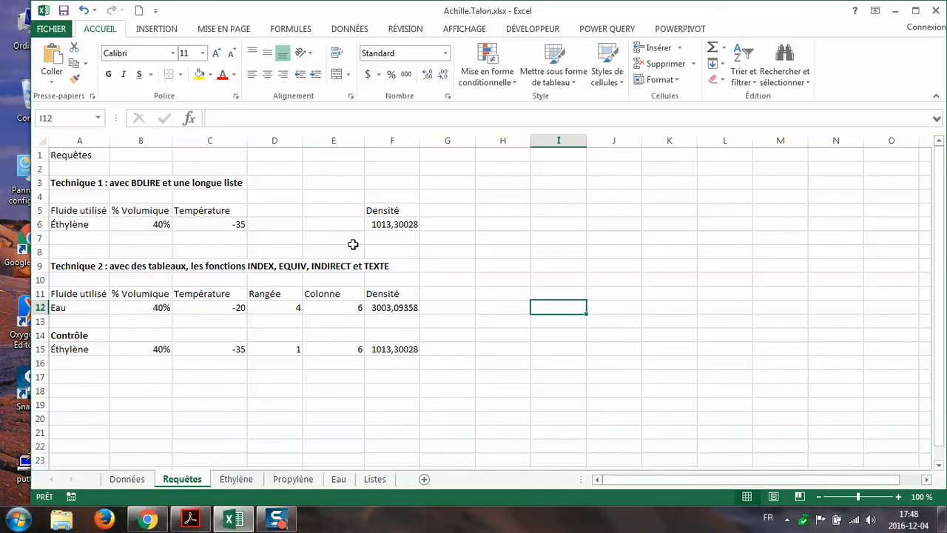
Replace the No_lig argument D12 of F12's INDEX function with D12's expression EQUIV(C12;INDIRECT(A12&"[Temp/% vol]");0).
{"action": "left_click", "coordinate": [282, 311]}
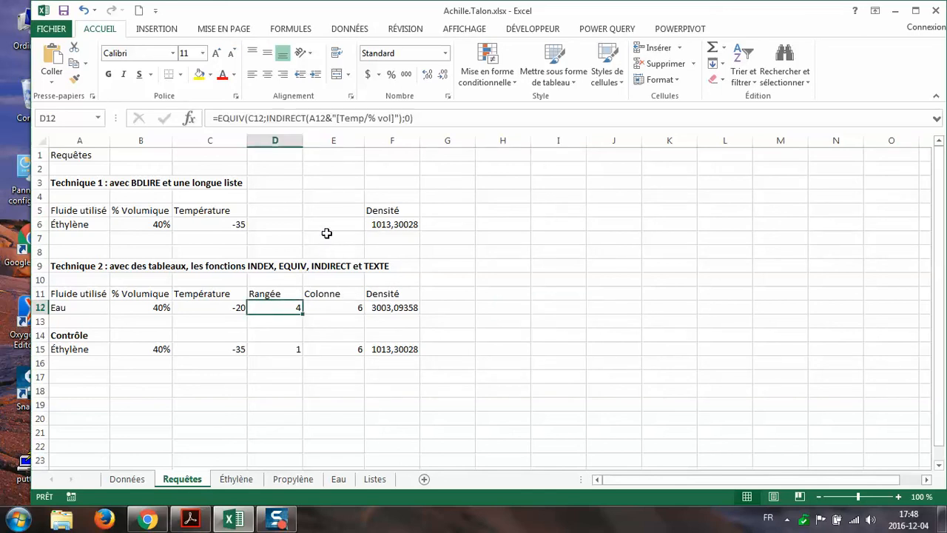
{"action": "left_click_drag", "start_coordinate": [219, 119], "coordinate": [429, 119]}
{"action": "key", "text": "ctrl+c"}
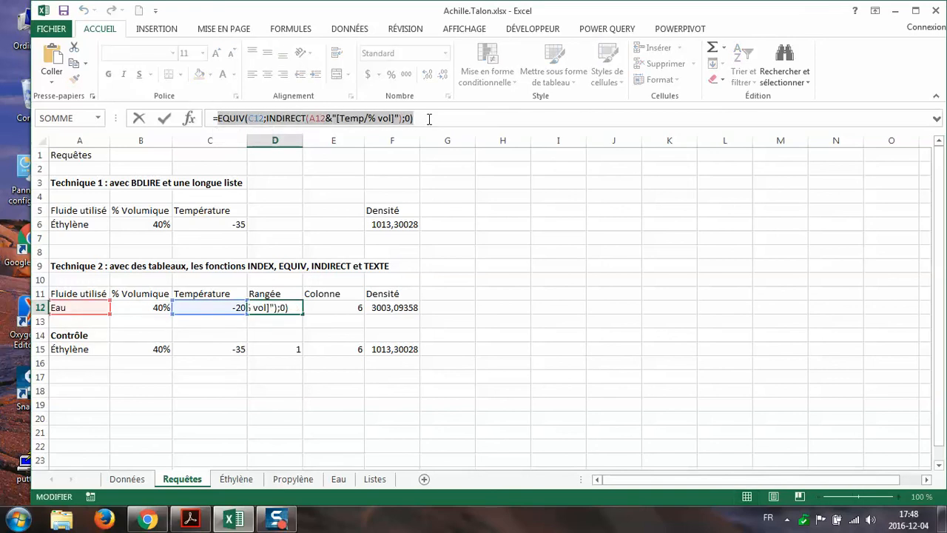
{"action": "key", "text": "Escape"}
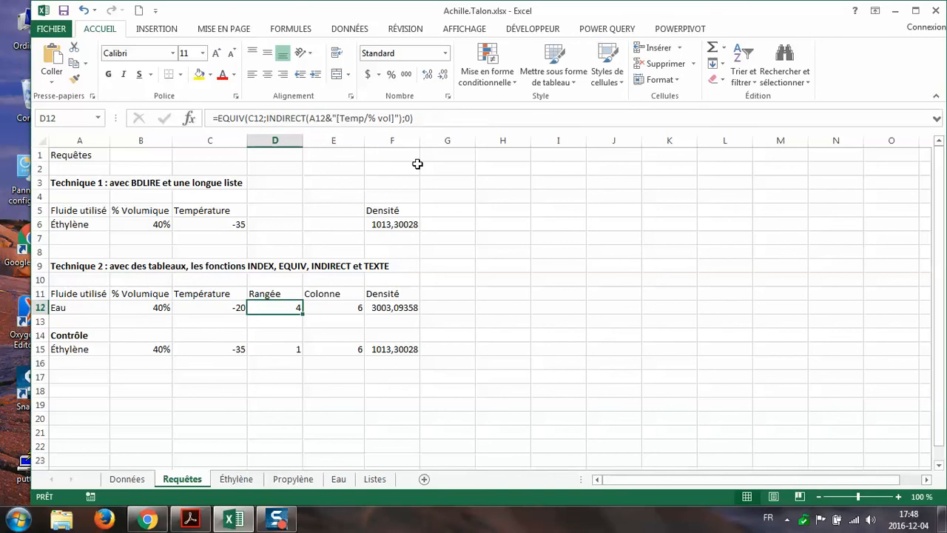
{"action": "left_click", "coordinate": [395, 307]}
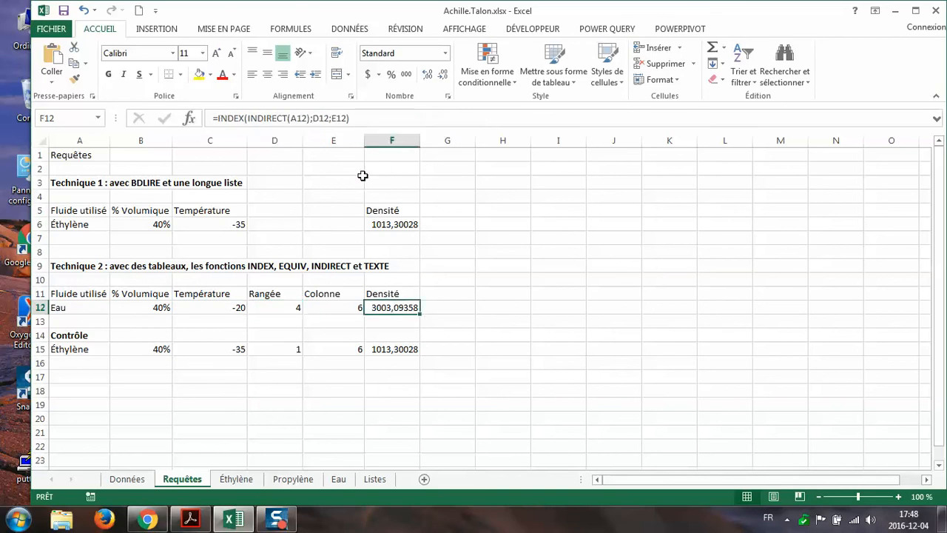
{"action": "left_click", "coordinate": [322, 118]}
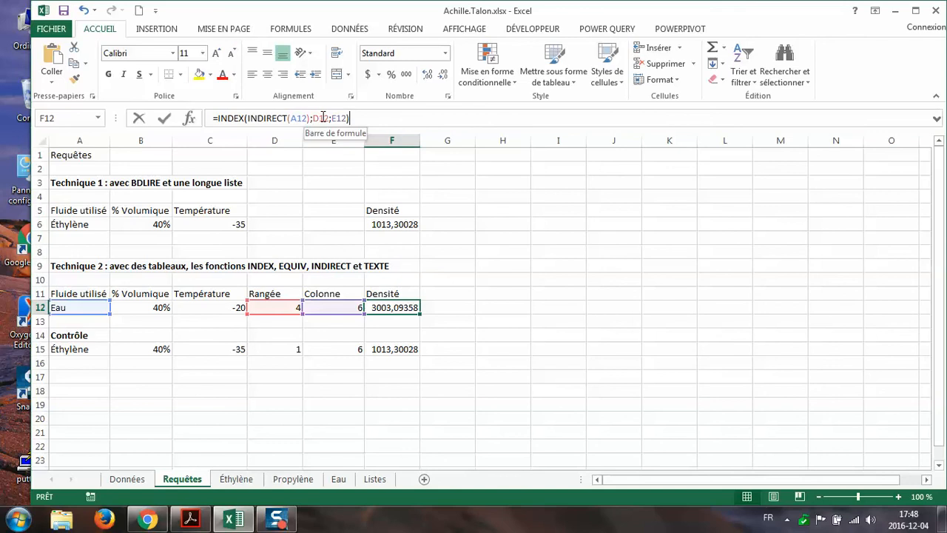
{"action": "left_click", "coordinate": [190, 117]}
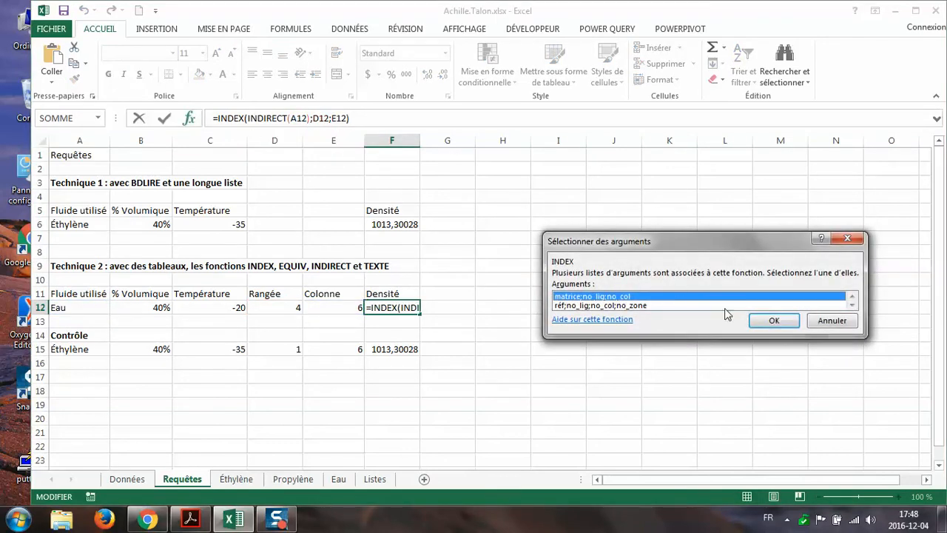
{"action": "left_click", "coordinate": [773, 320]}
{"action": "left_click", "coordinate": [635, 240]}
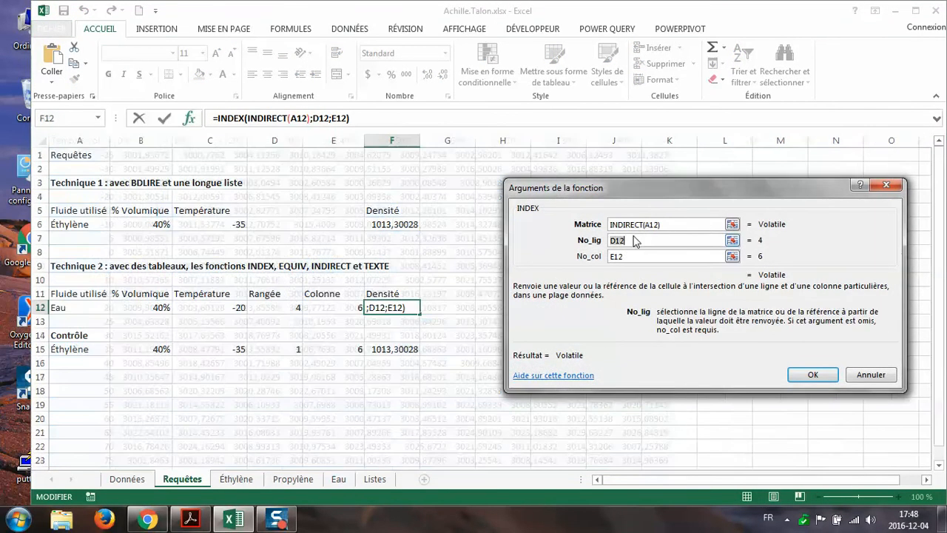
{"action": "key", "text": "ctrl+v"}
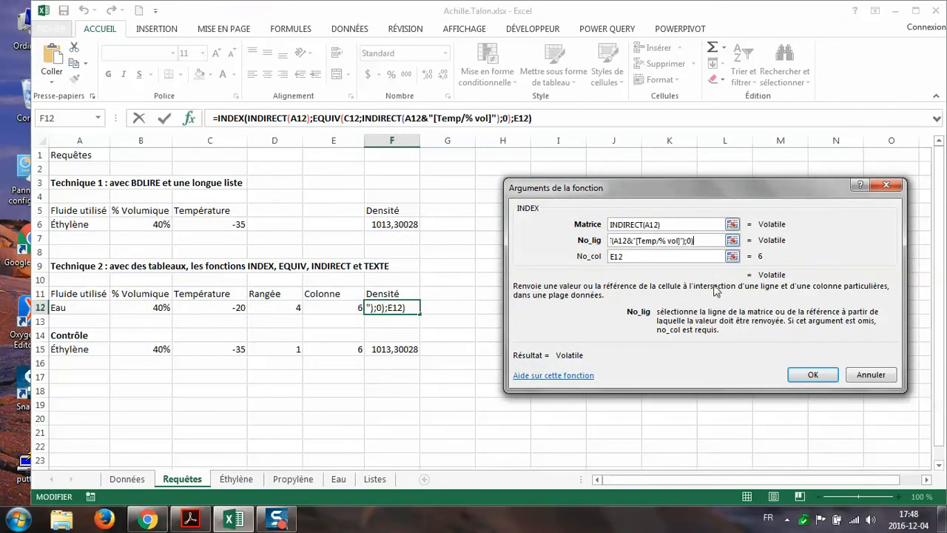
{"action": "left_click", "coordinate": [813, 375]}
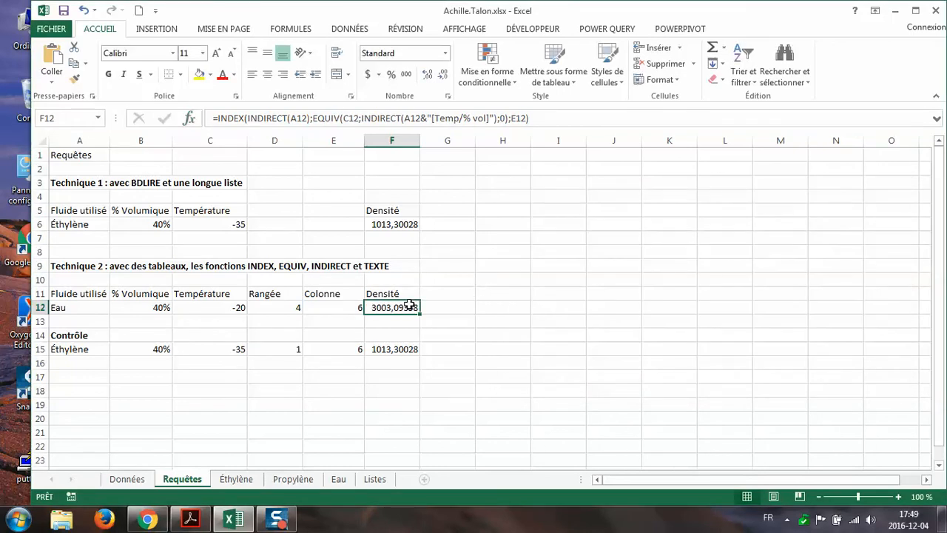
Replace the No_col argument E12 of F12's INDEX function with E12's expression EQUIV(TEXTE(B12;"0%");INDIRECT(A12&"[#En-têtes]");0).
{"action": "left_click", "coordinate": [353, 306]}
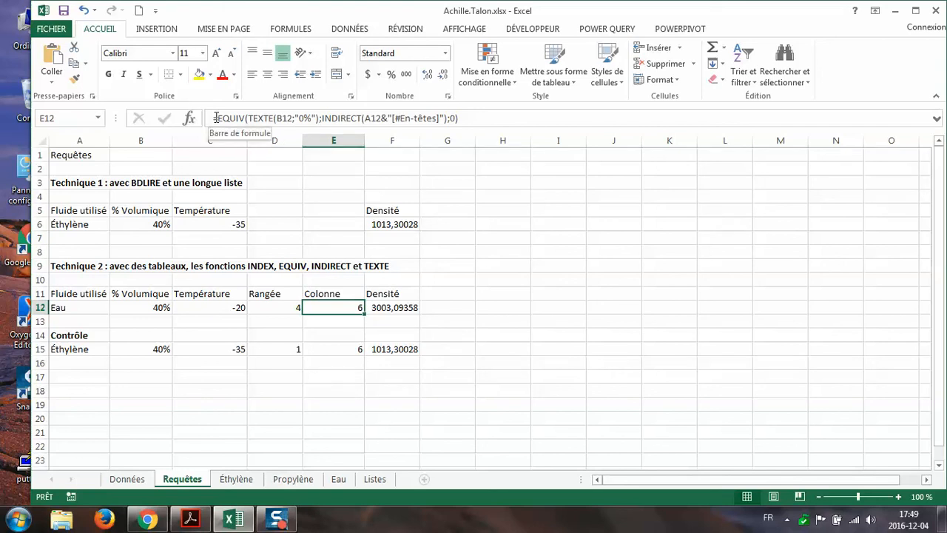
{"action": "left_click_drag", "start_coordinate": [217, 119], "coordinate": [512, 118]}
{"action": "key", "text": "ctrl+c"}
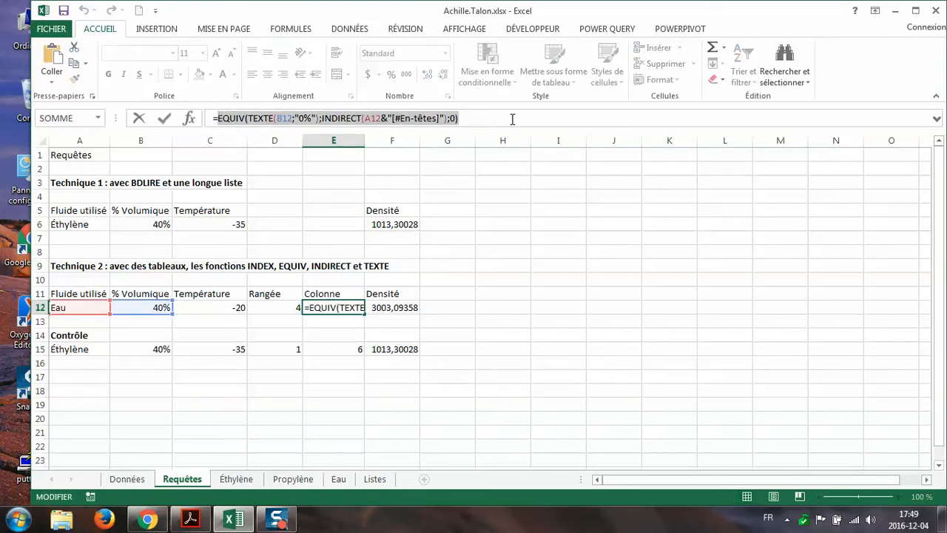
{"action": "key", "text": "Escape"}
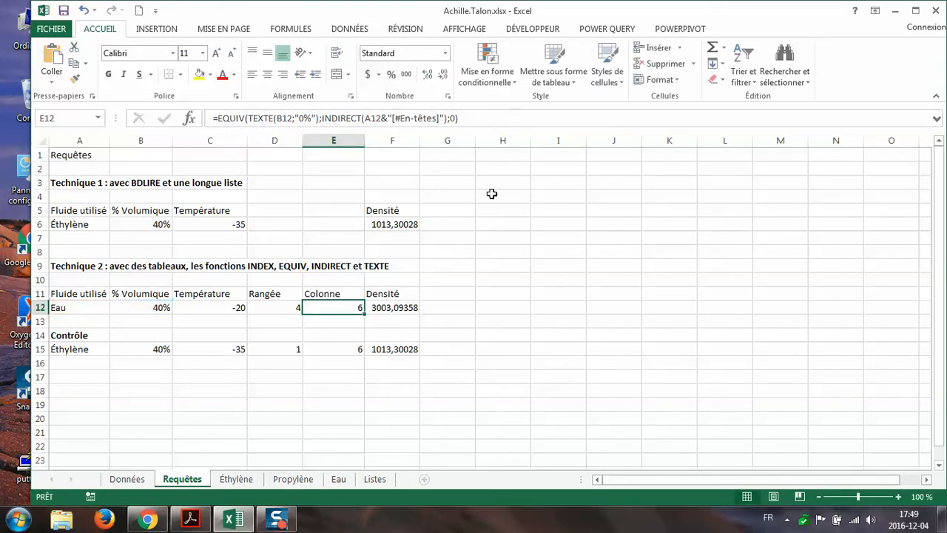
{"action": "left_click", "coordinate": [398, 311]}
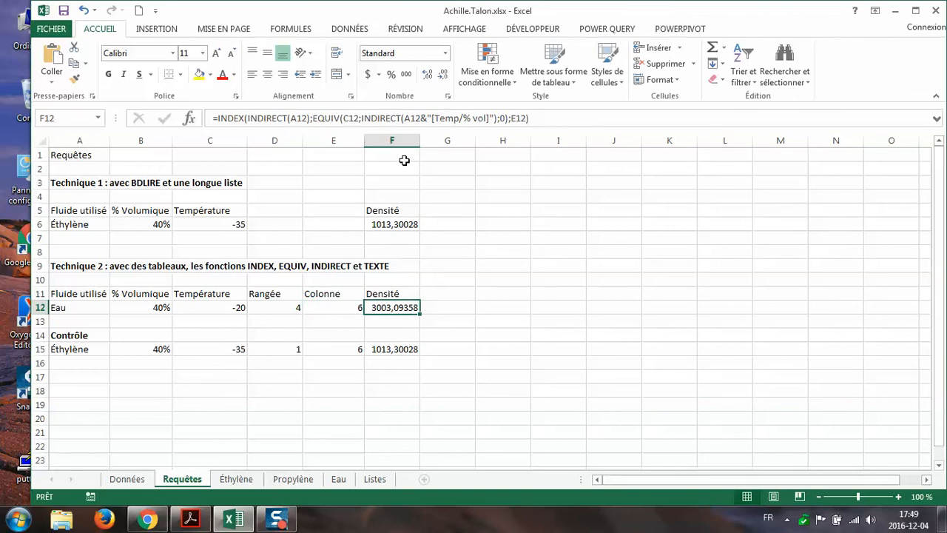
{"action": "left_click", "coordinate": [506, 111]}
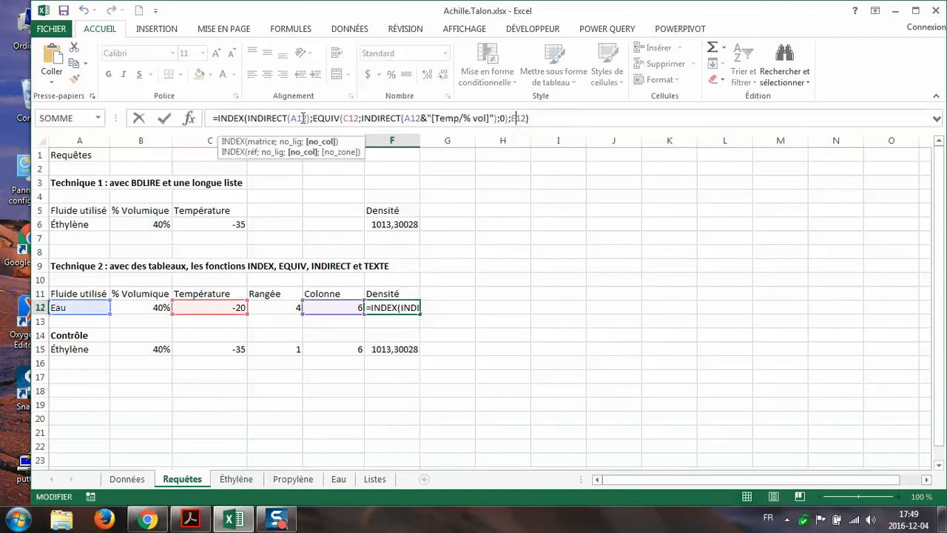
{"action": "left_click", "coordinate": [194, 120]}
{"action": "left_click", "coordinate": [774, 324]}
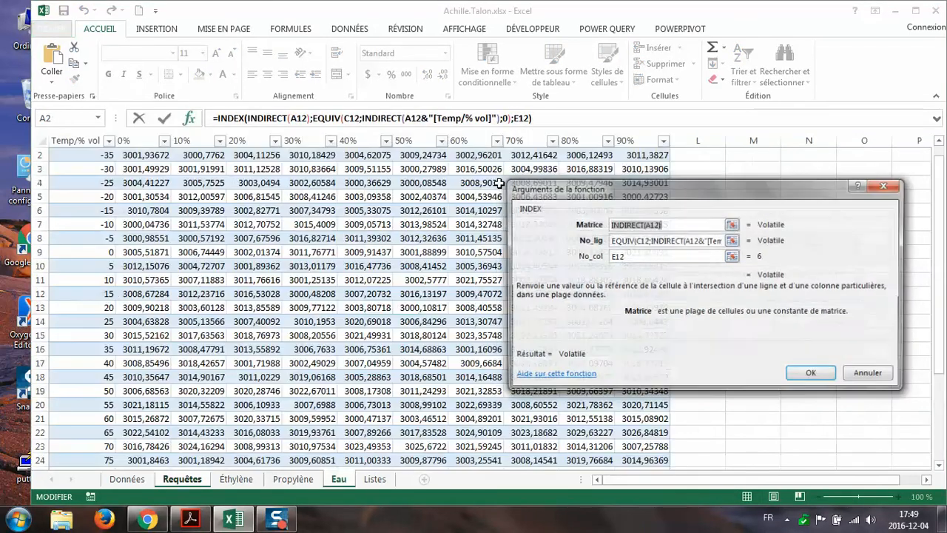
{"action": "left_click", "coordinate": [654, 257]}
{"action": "double_click", "coordinate": [624, 257]}
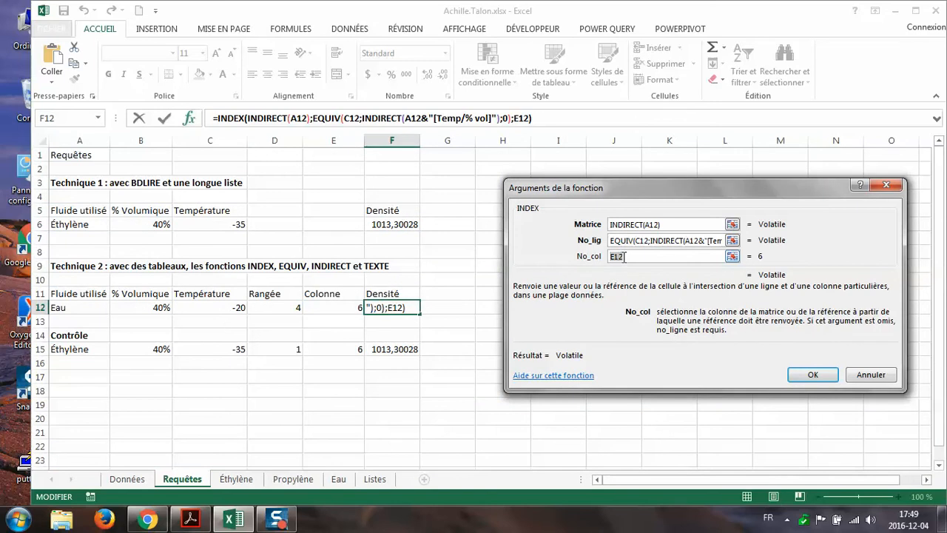
{"action": "right_click", "coordinate": [626, 257]}
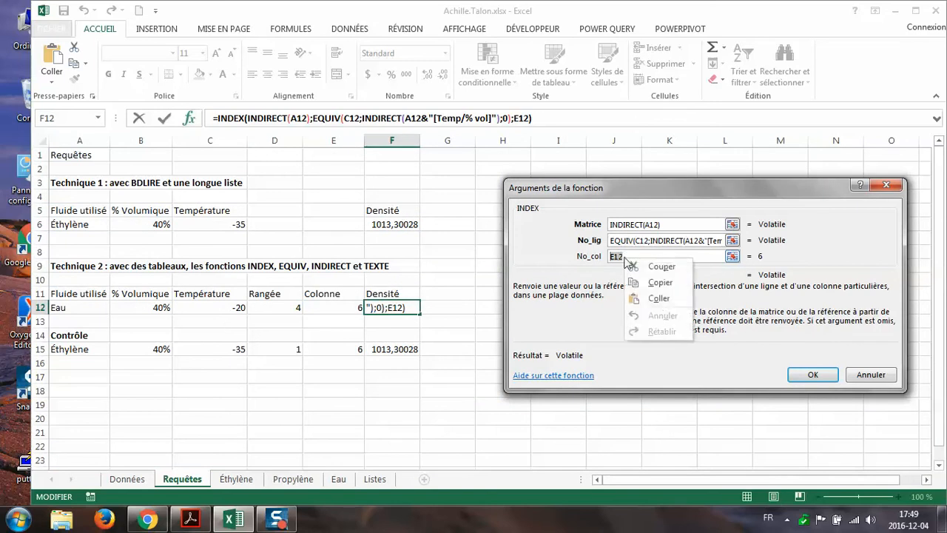
{"action": "left_click", "coordinate": [651, 299]}
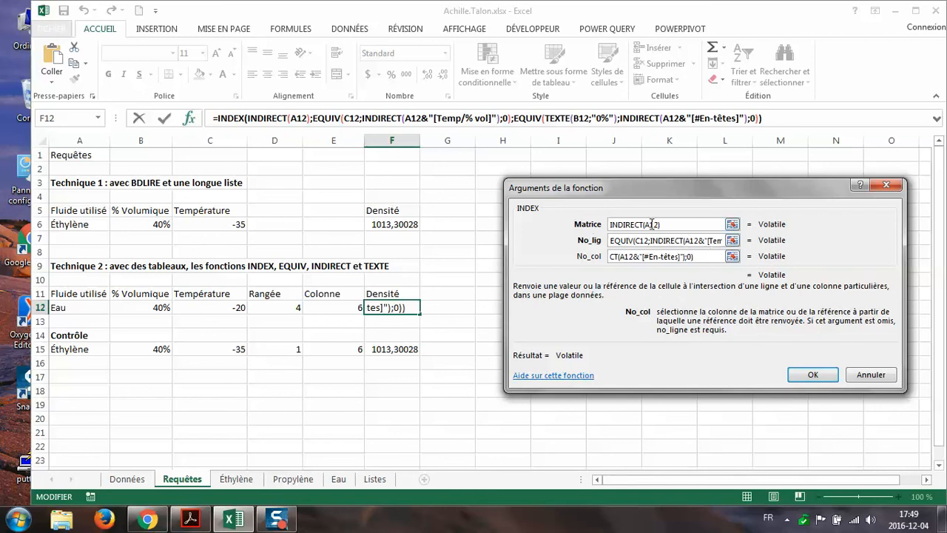
{"action": "left_click", "coordinate": [813, 375]}
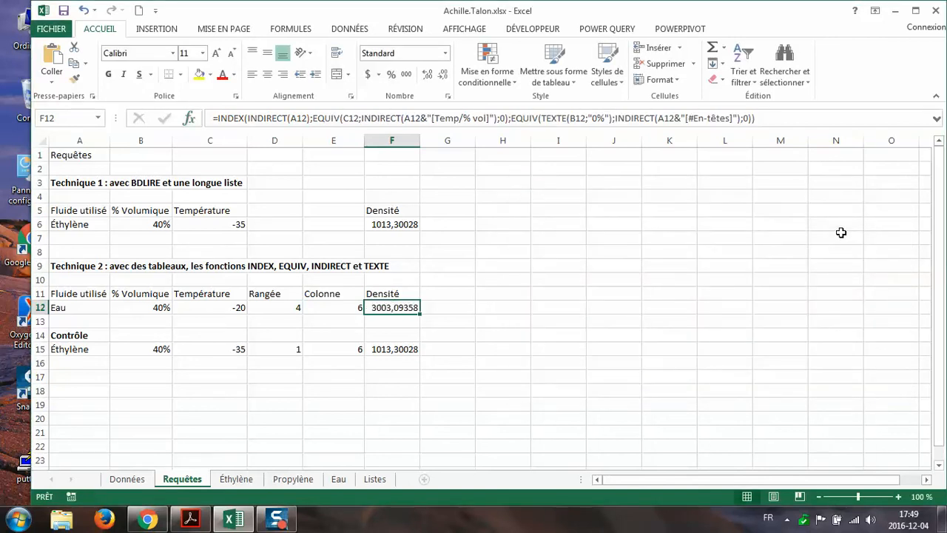
Set the Technique 2 query's fluid in A12 to Éthylène and its temperature in C12 to -35.
{"action": "left_click", "coordinate": [87, 308]}
{"action": "left_click", "coordinate": [116, 307]}
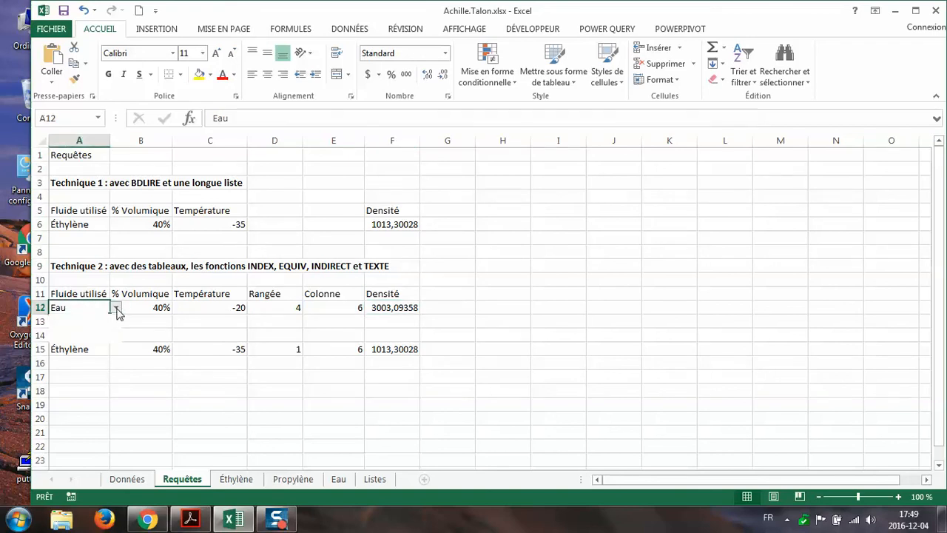
{"action": "left_click", "coordinate": [107, 319]}
{"action": "left_click", "coordinate": [161, 307]}
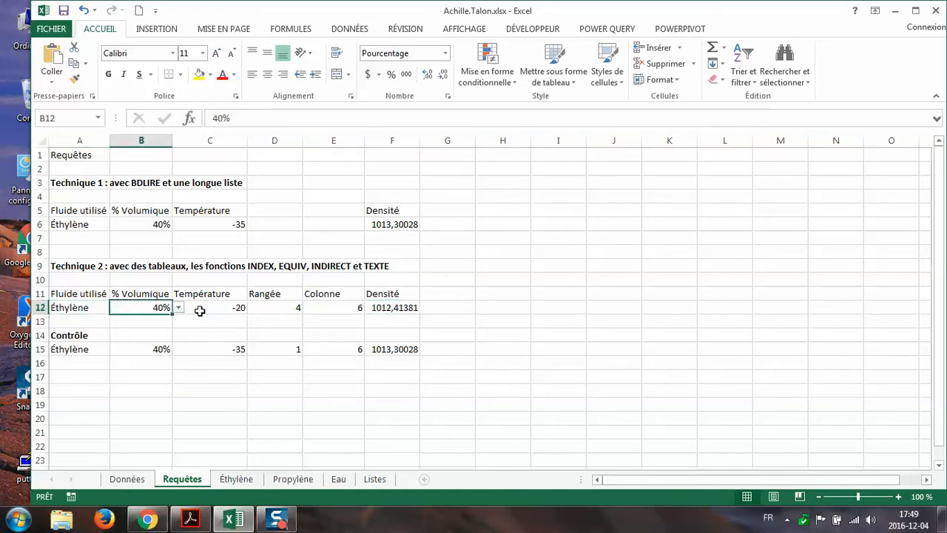
{"action": "left_click", "coordinate": [199, 311]}
{"action": "left_click", "coordinate": [253, 307]}
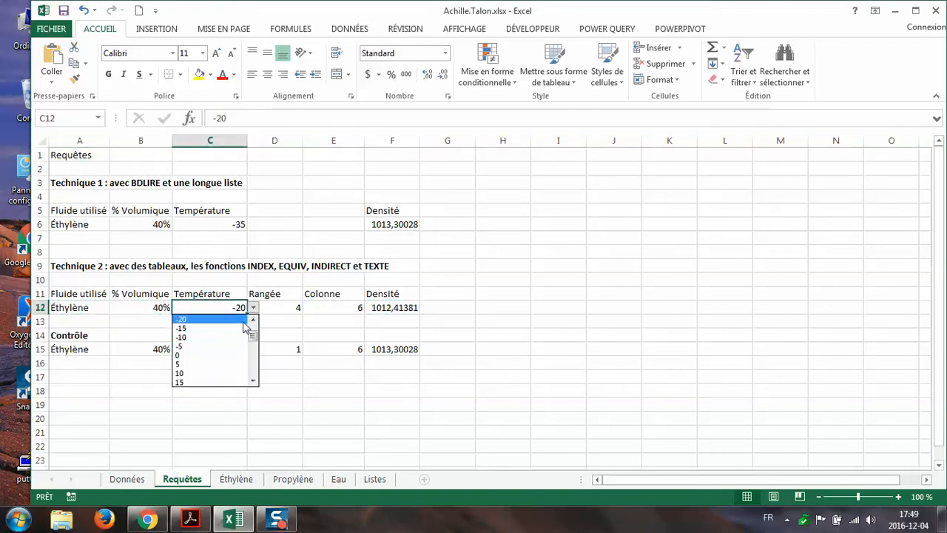
{"action": "scroll", "coordinate": [244, 329], "scroll_direction": "up", "scroll_amount": 3}
{"action": "left_click", "coordinate": [236, 319]}
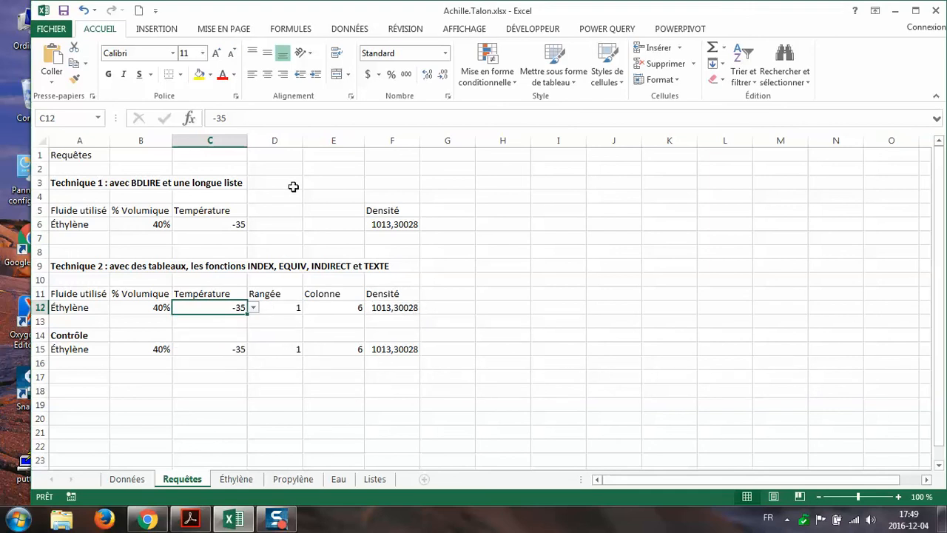
Delete the helper columns D and E containing Rangée and Colonne.
{"action": "left_click_drag", "start_coordinate": [255, 141], "coordinate": [322, 139]}
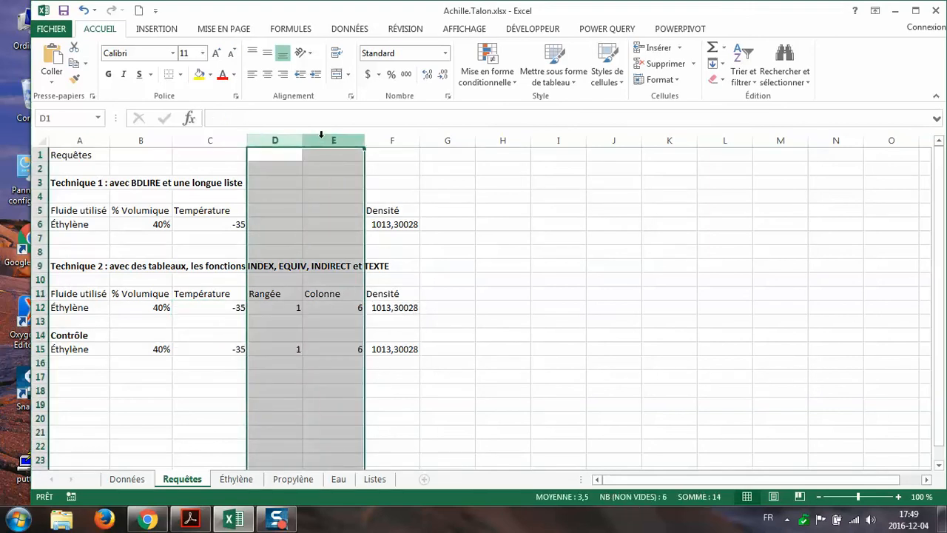
{"action": "right_click", "coordinate": [322, 139]}
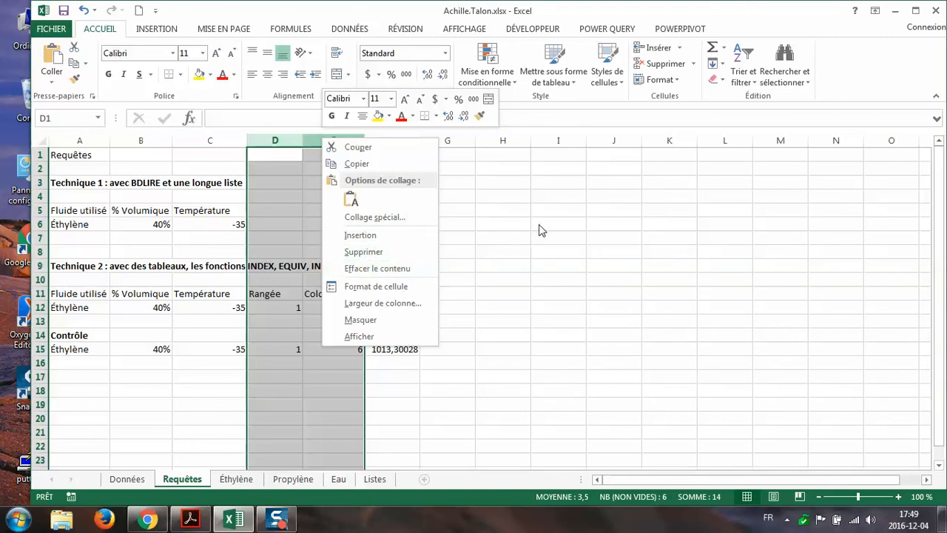
{"action": "left_click", "coordinate": [408, 252]}
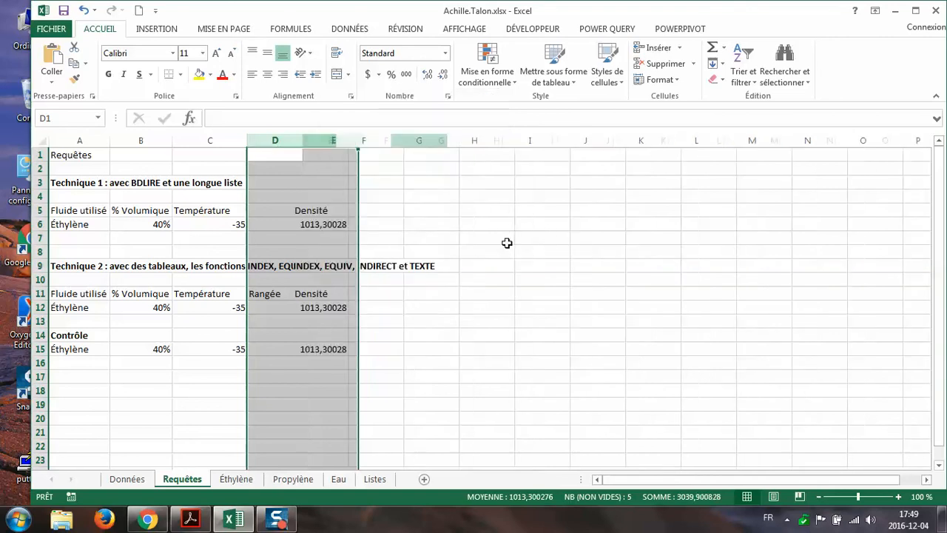
{"action": "left_click", "coordinate": [604, 243]}
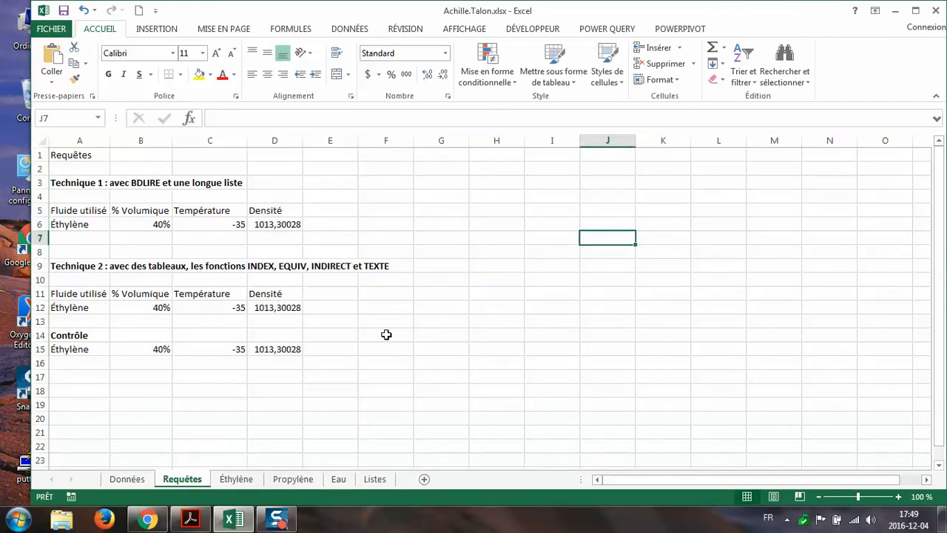
Review the nested density formula in D12 alongside the Éthylène and Propylène tables and the lists on the Listes sheet.
{"action": "left_click", "coordinate": [237, 479]}
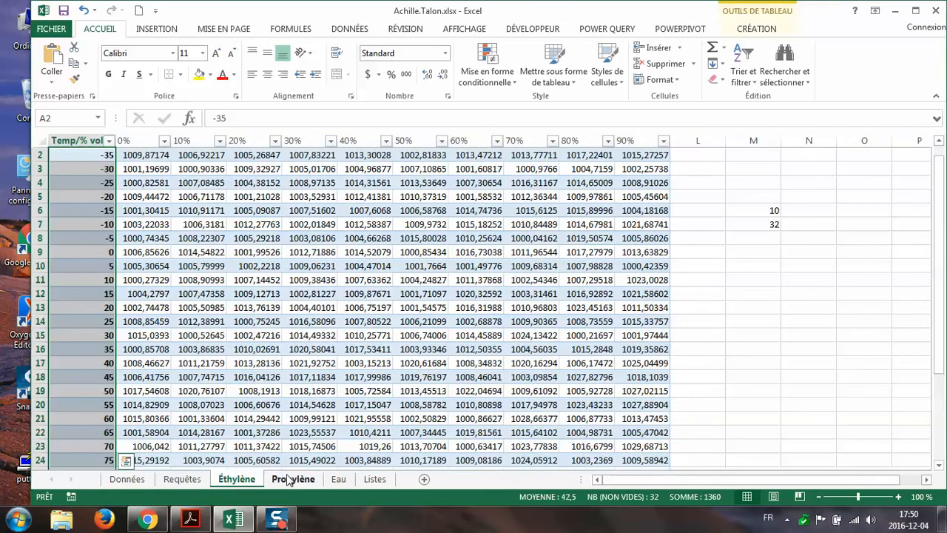
{"action": "left_click", "coordinate": [174, 479]}
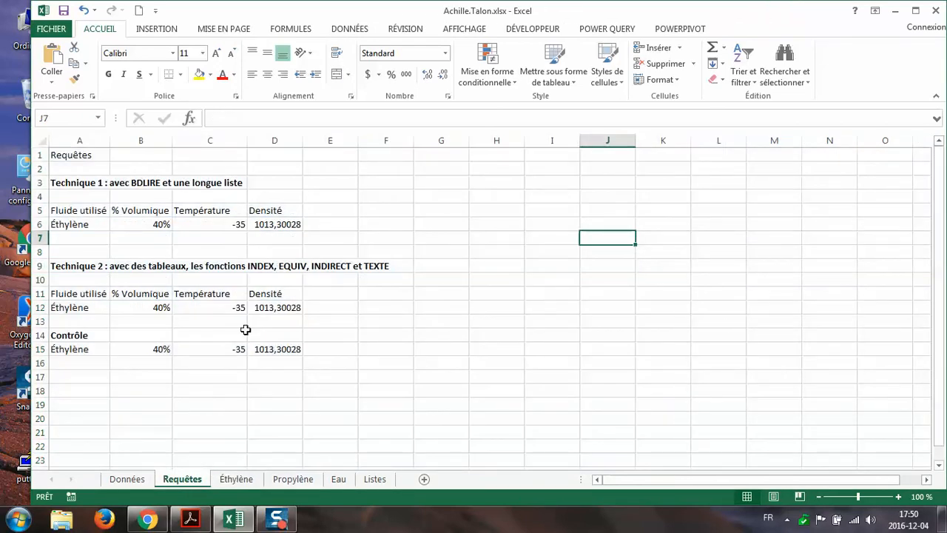
{"action": "left_click", "coordinate": [261, 309]}
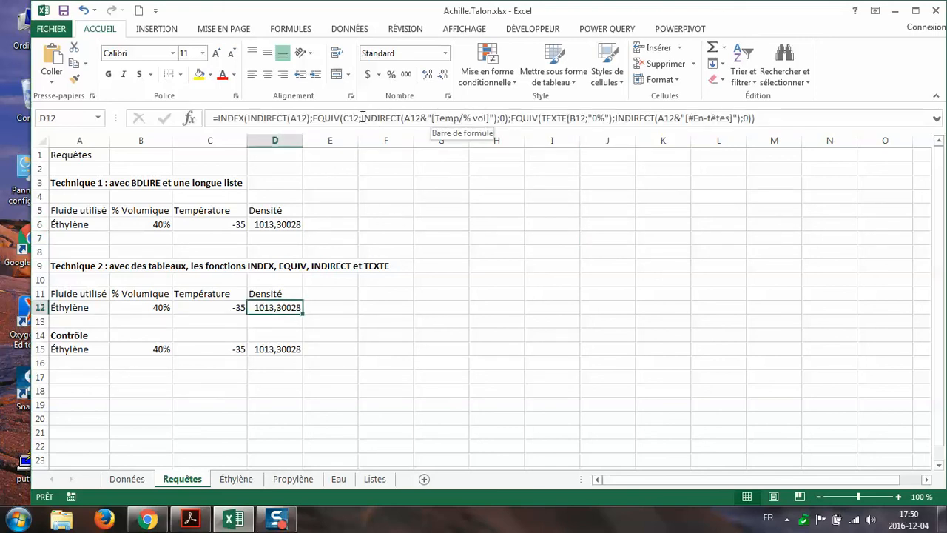
{"action": "left_click", "coordinate": [236, 479]}
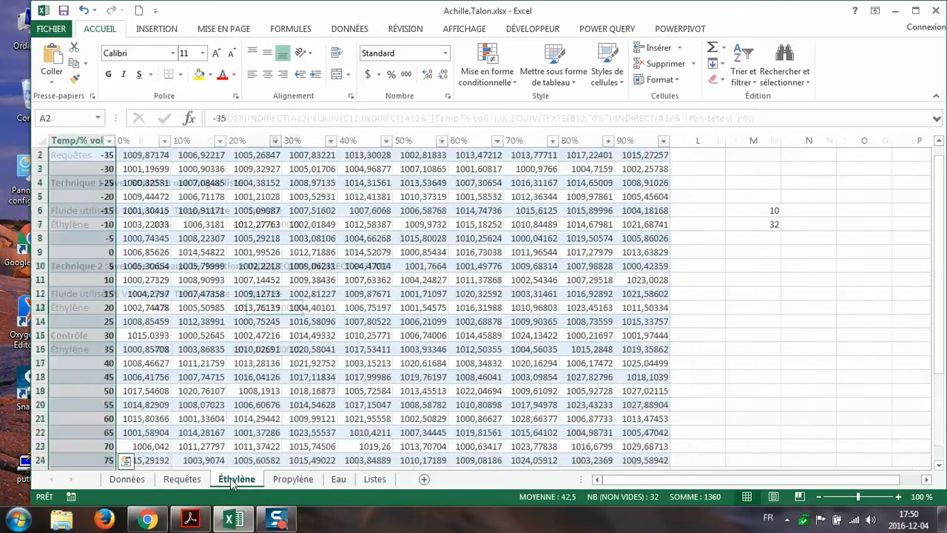
{"action": "scroll", "coordinate": [115, 198], "scroll_direction": "up", "scroll_amount": 1}
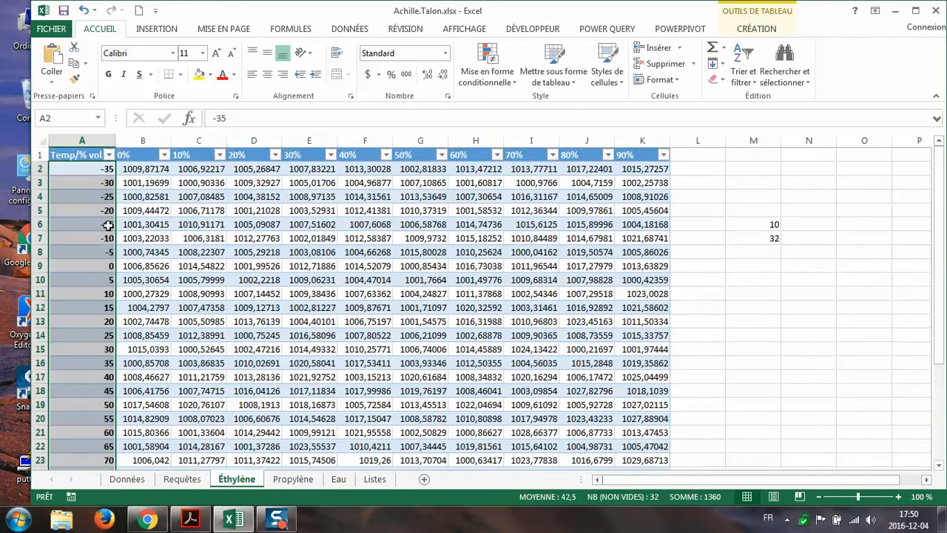
{"action": "left_click", "coordinate": [303, 483]}
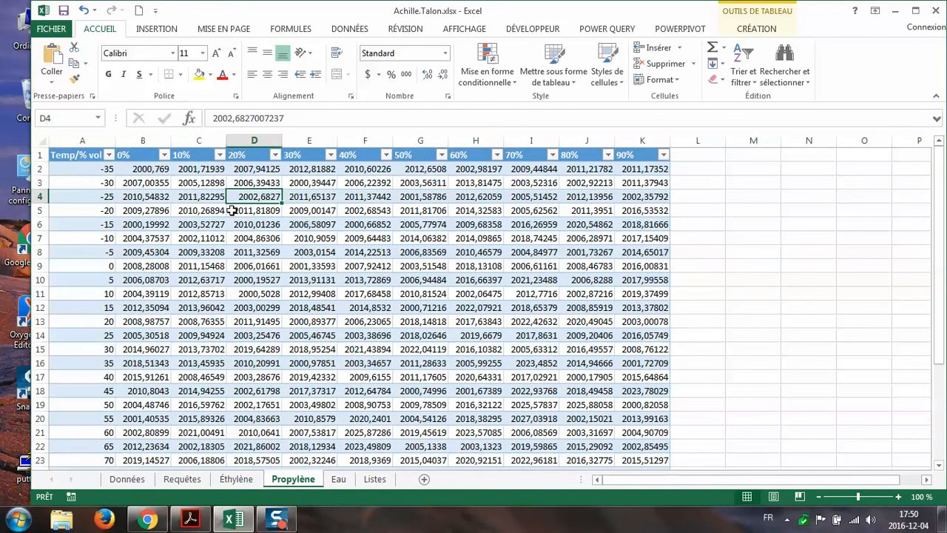
{"action": "left_click", "coordinate": [124, 154]}
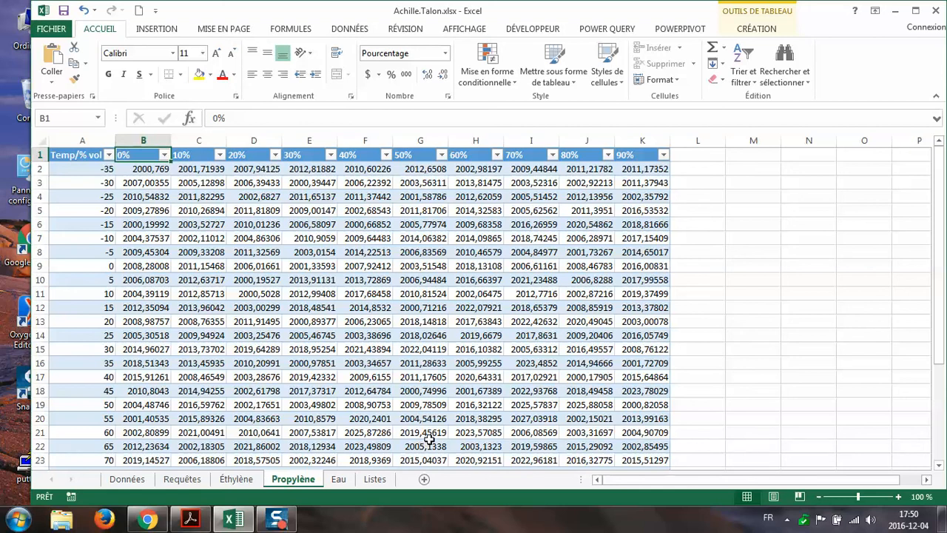
{"action": "left_click", "coordinate": [378, 480]}
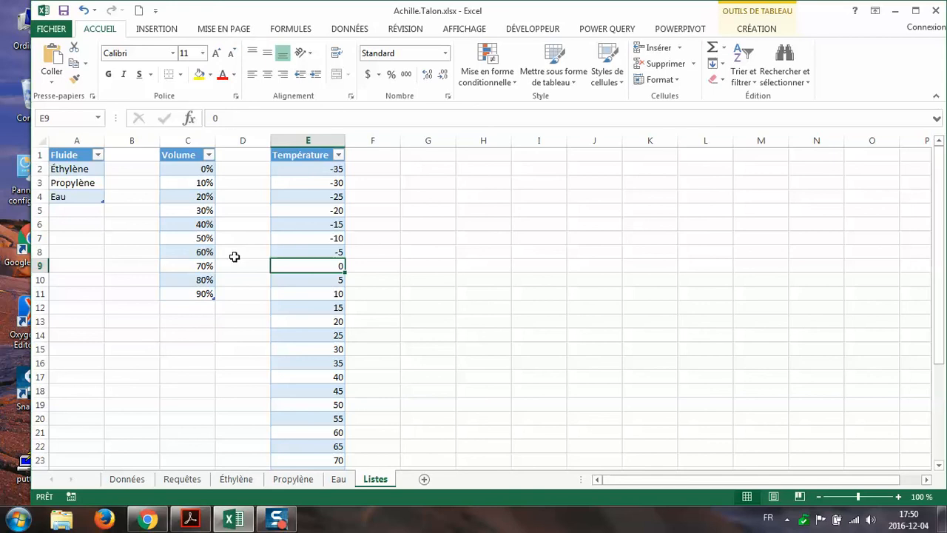
{"action": "left_click", "coordinate": [186, 480]}
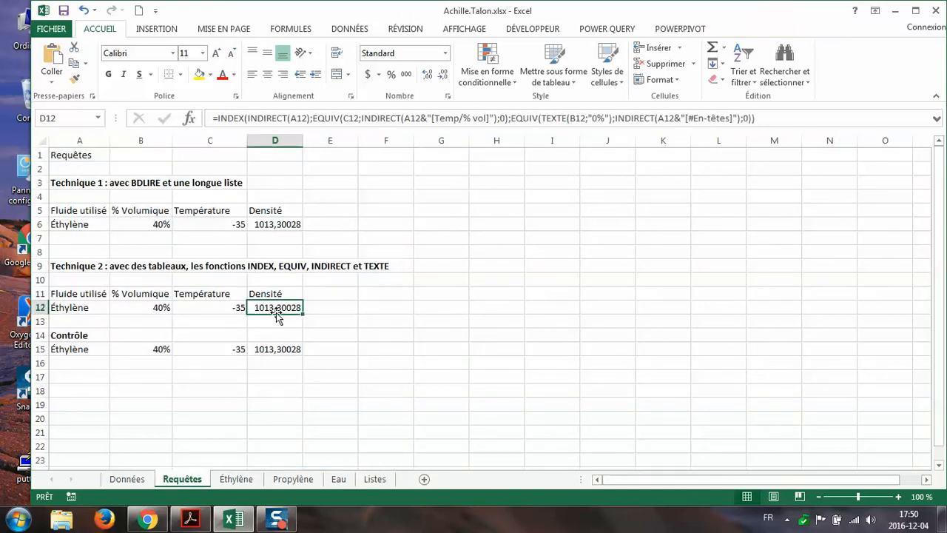
{"action": "left_click", "coordinate": [236, 478]}
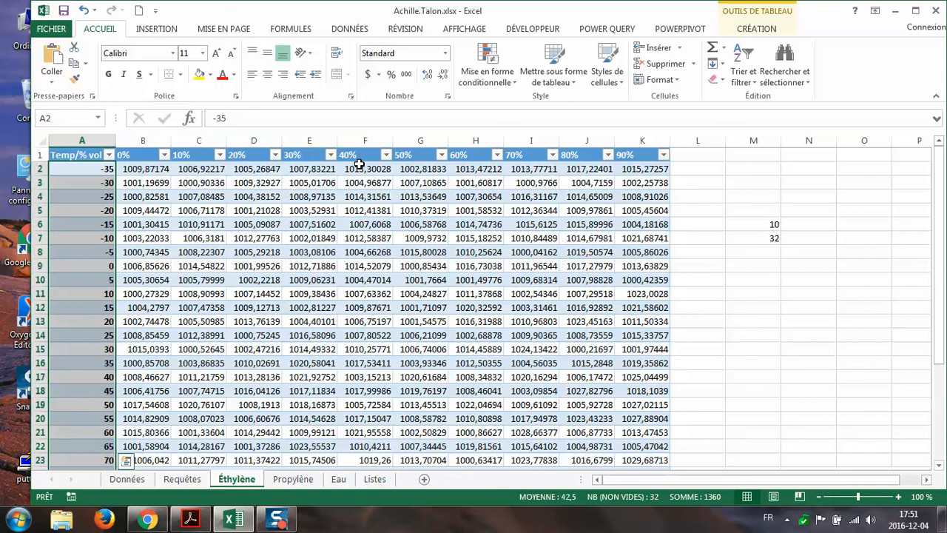
{"action": "left_click", "coordinate": [189, 480]}
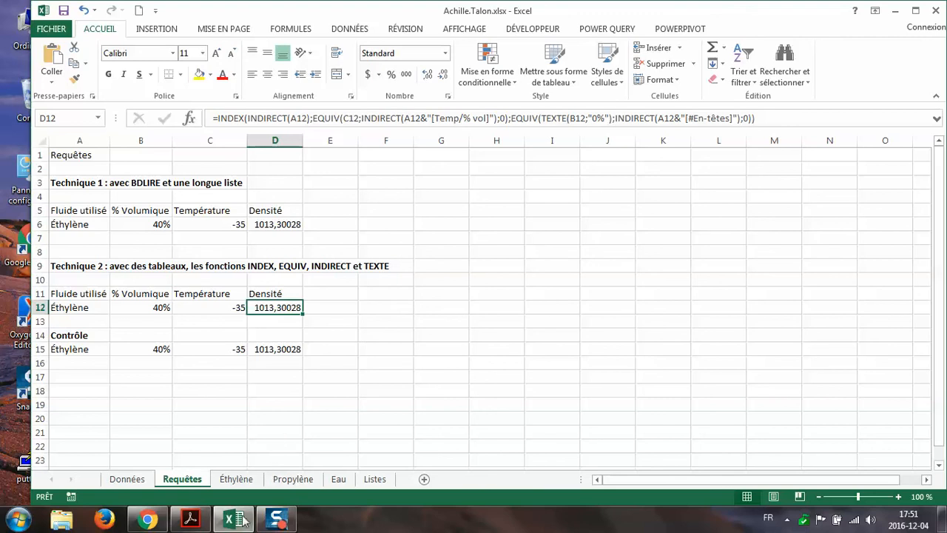
Look at the request e-mail in Acrobat Reader and examine the topics of the Excel formulas and functions course page in Chrome.
{"action": "left_click", "coordinate": [193, 522]}
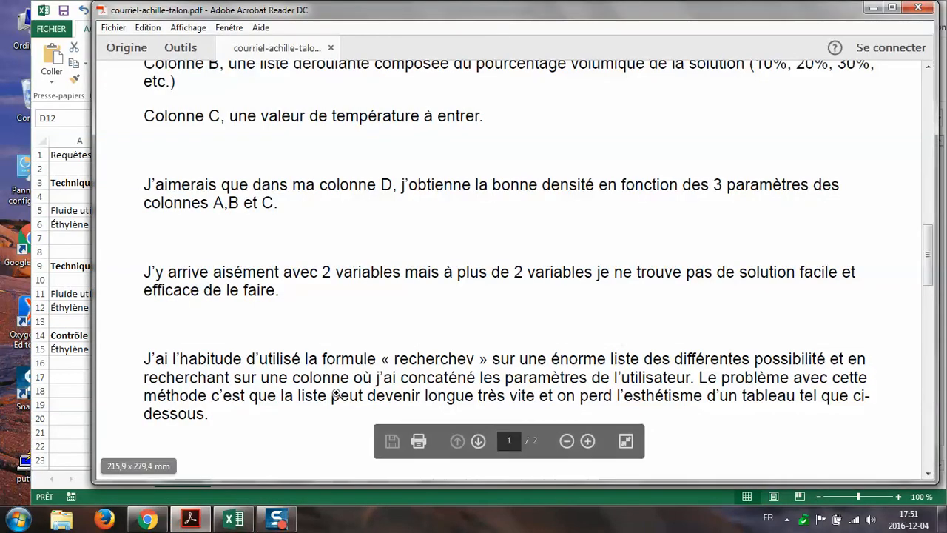
{"action": "left_click", "coordinate": [148, 520]}
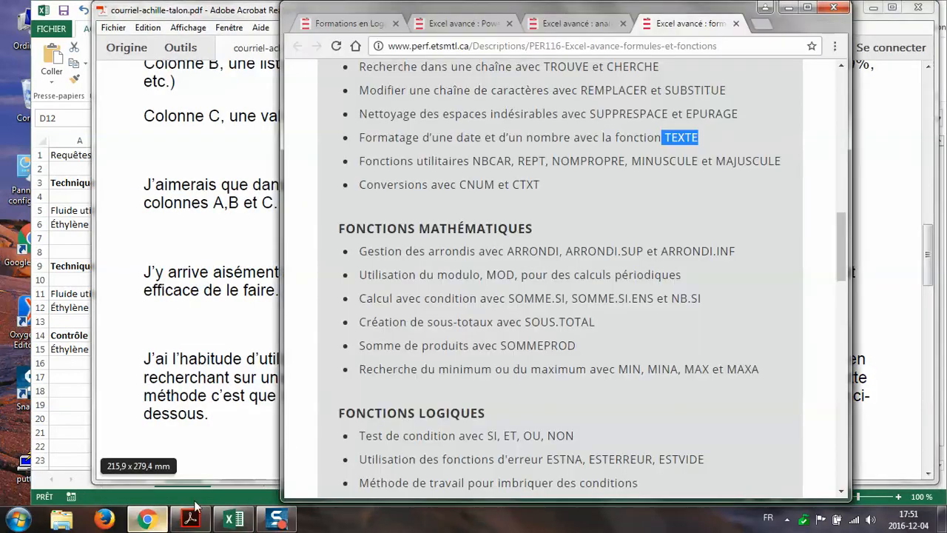
{"action": "scroll", "coordinate": [597, 332], "scroll_direction": "down", "scroll_amount": 6}
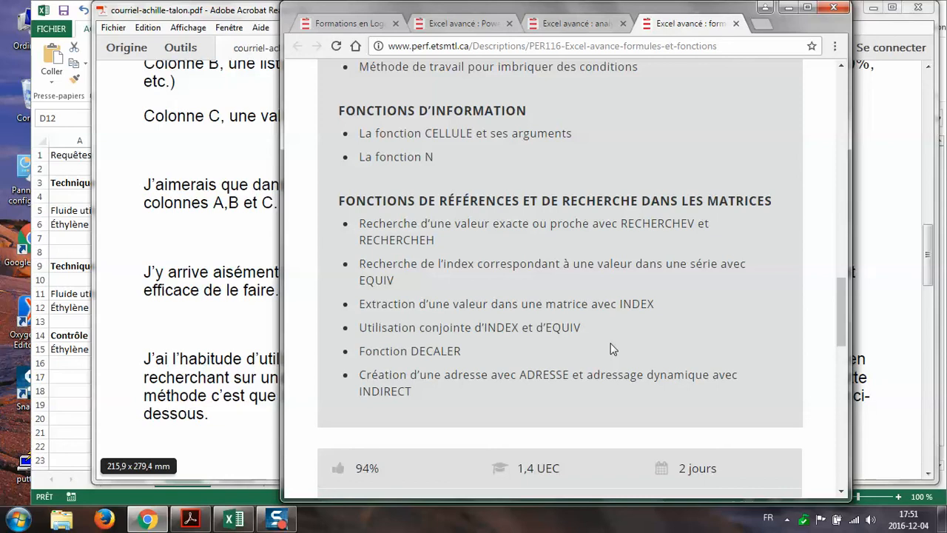
{"action": "scroll", "coordinate": [611, 348], "scroll_direction": "up", "scroll_amount": 8}
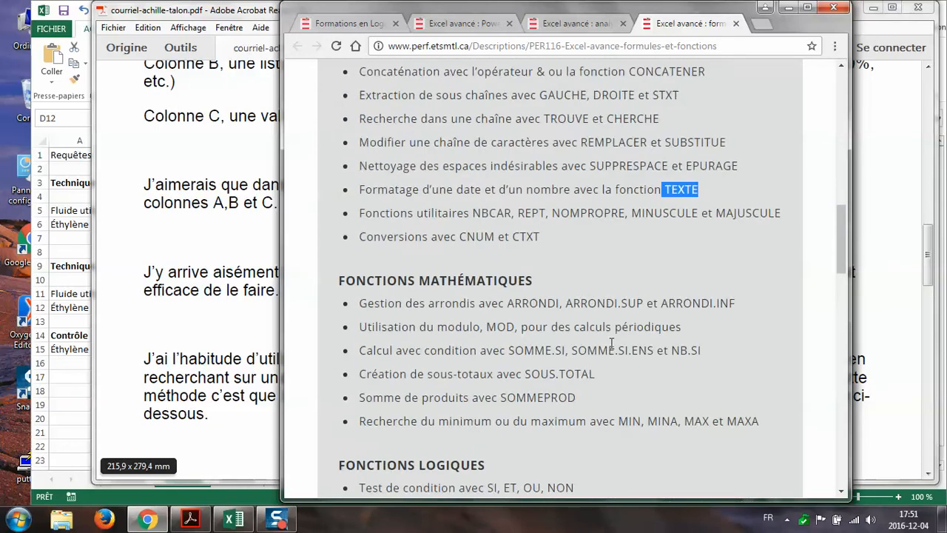
{"action": "scroll", "coordinate": [611, 343], "scroll_direction": "up", "scroll_amount": 3}
{"action": "scroll", "coordinate": [611, 344], "scroll_direction": "up", "scroll_amount": 10}
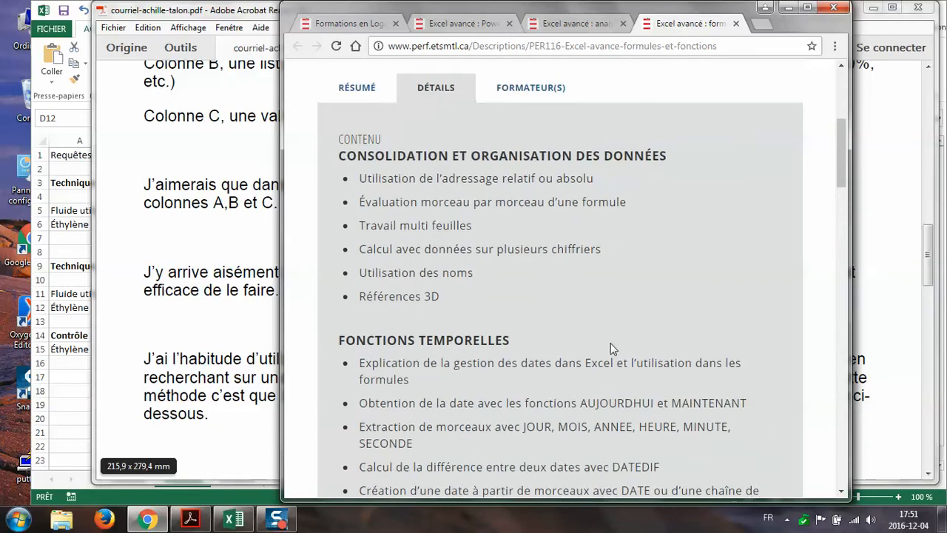